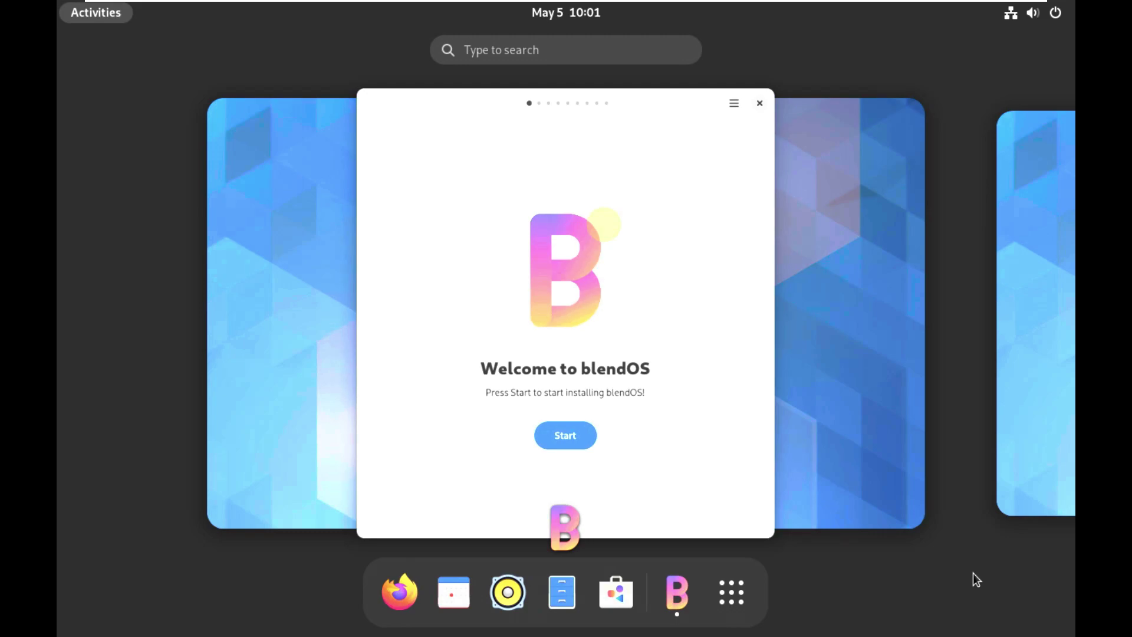
Step: Show the virtual machine's display unstretched and leave the activities overview for the blendOS installer window
mouse_move(924, 5)
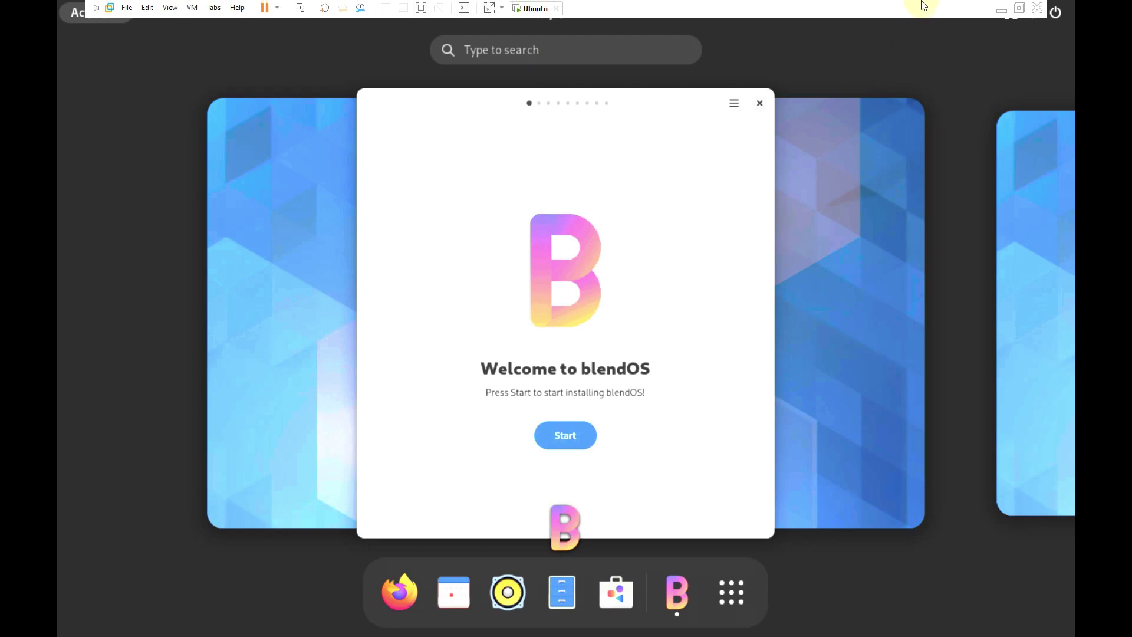
click(490, 14)
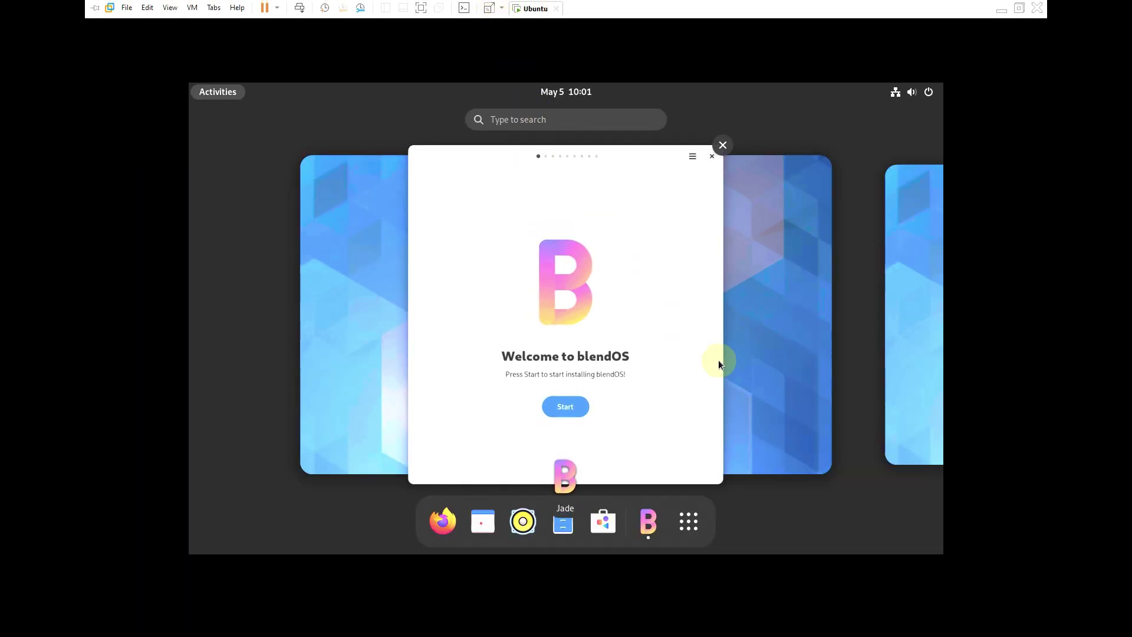
click(600, 302)
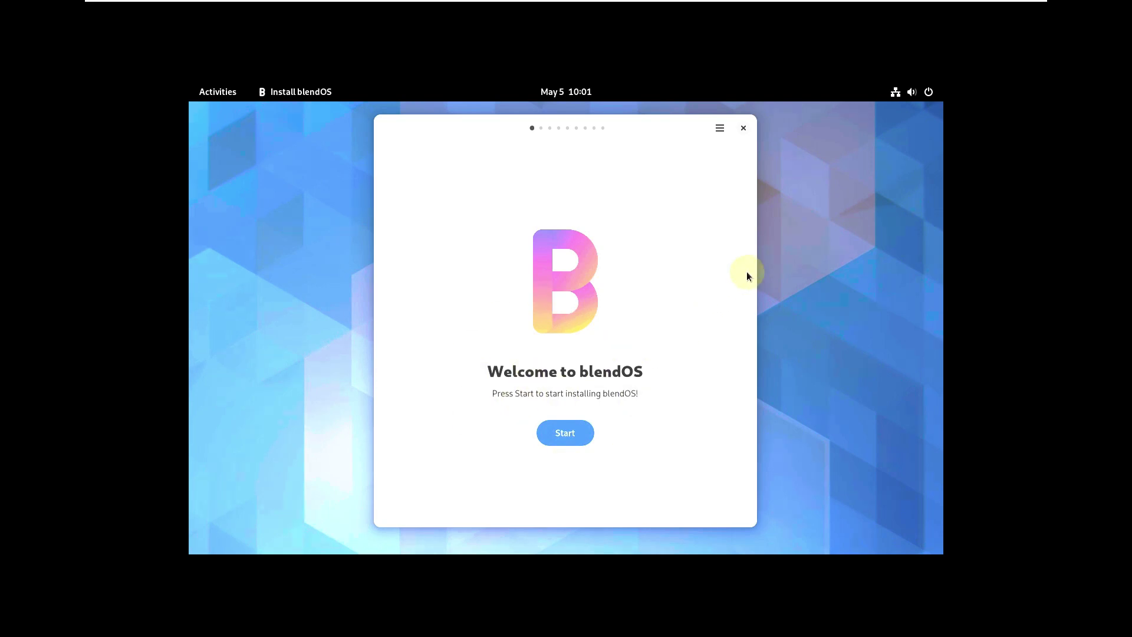
Step: Set the desktop's display resolution to 1920 × 1080 (16:9), apply it and keep the change
right_click(801, 265)
click(827, 310)
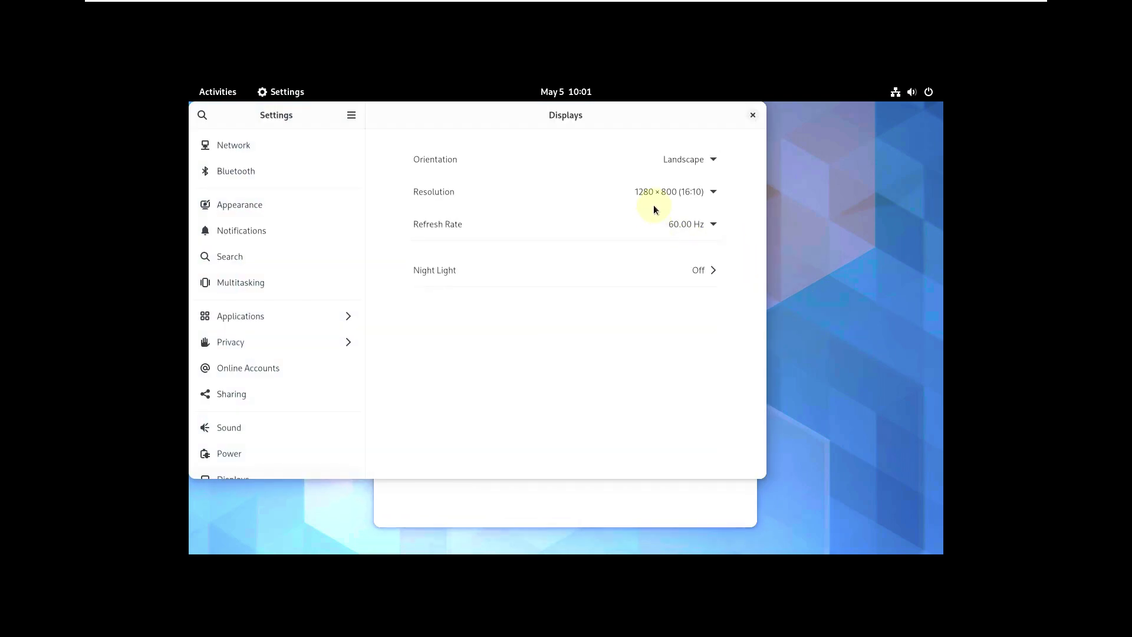
click(653, 203)
scroll(681, 304, up, 5)
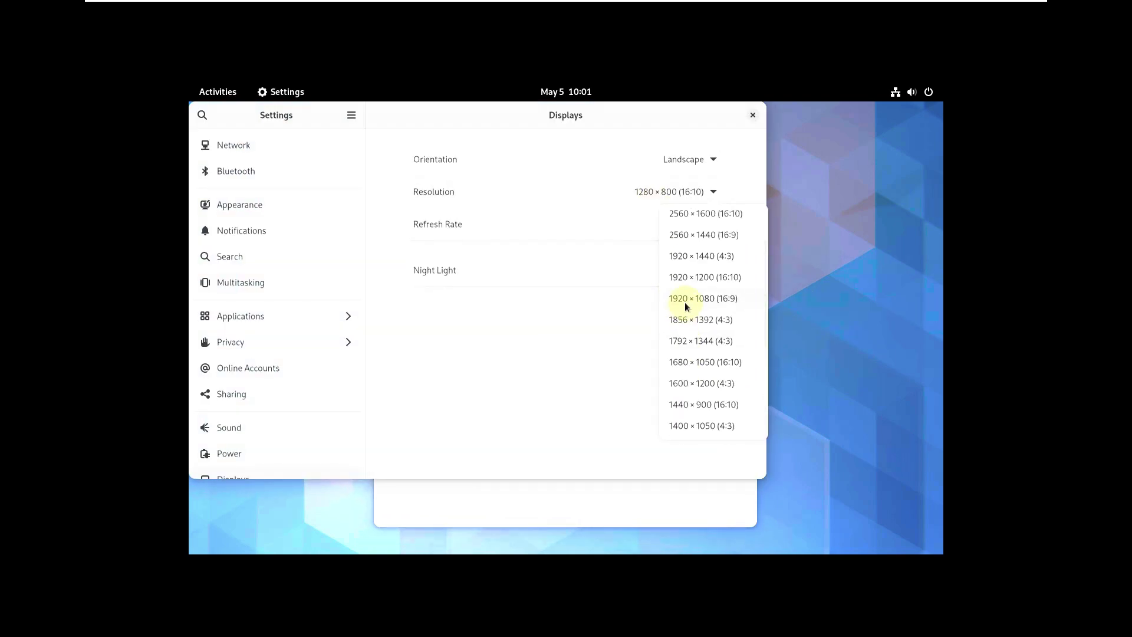
click(712, 298)
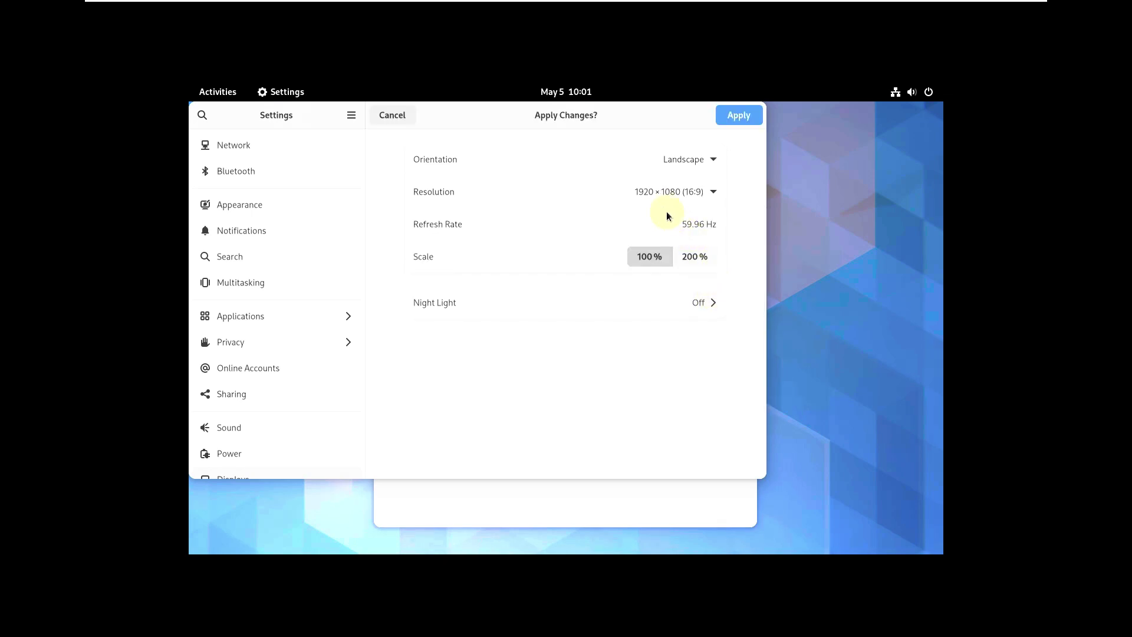
click(720, 119)
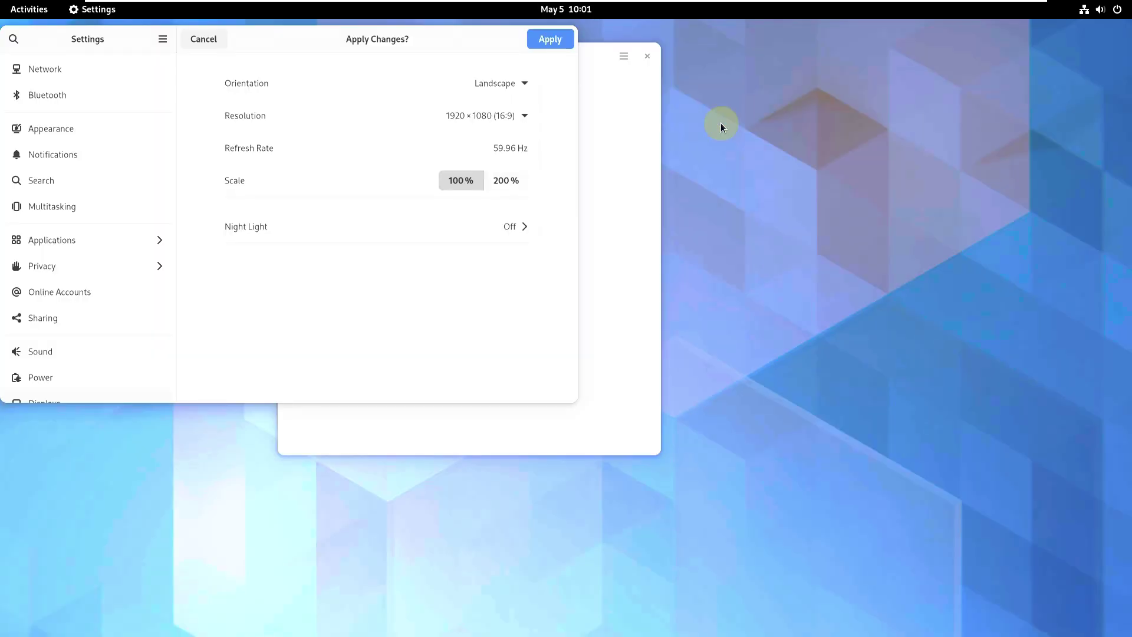
click(616, 355)
Step: Examine the About details in Settings, covering memory, processor, disk capacity and OS build ID, and close Settings
drag(464, 47, 705, 116)
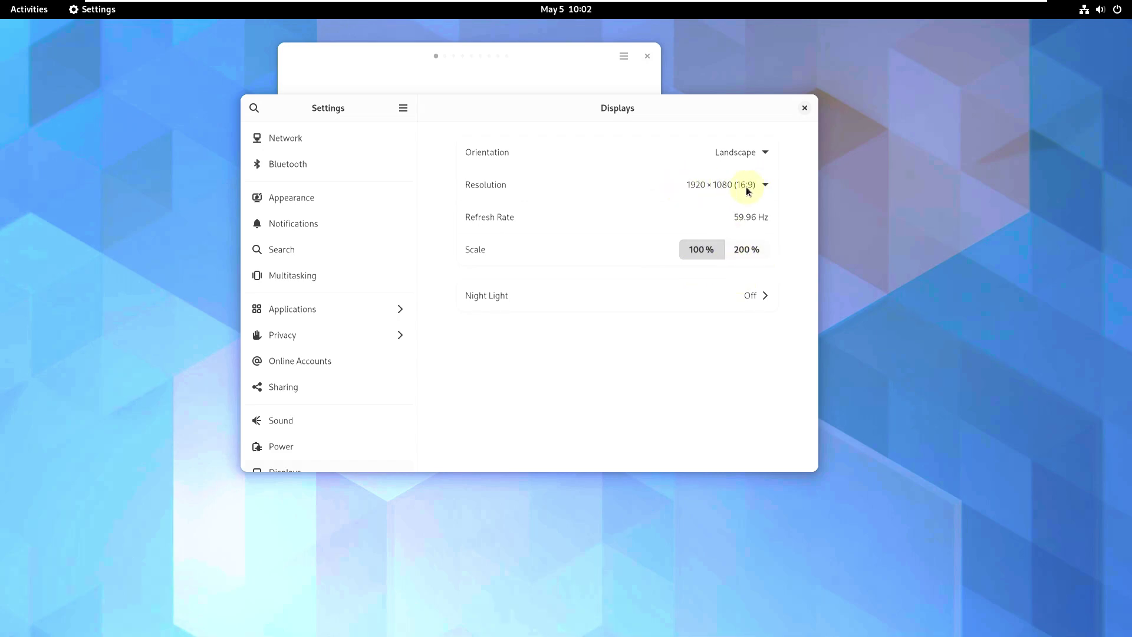
scroll(400, 276, down, 10)
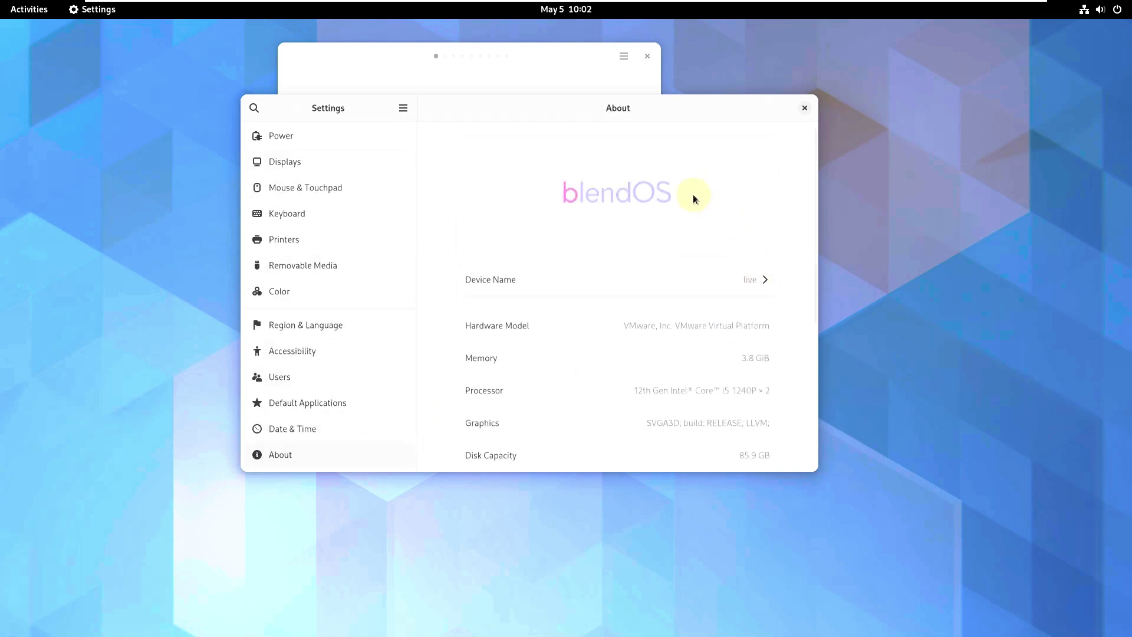
drag(730, 108, 745, 109)
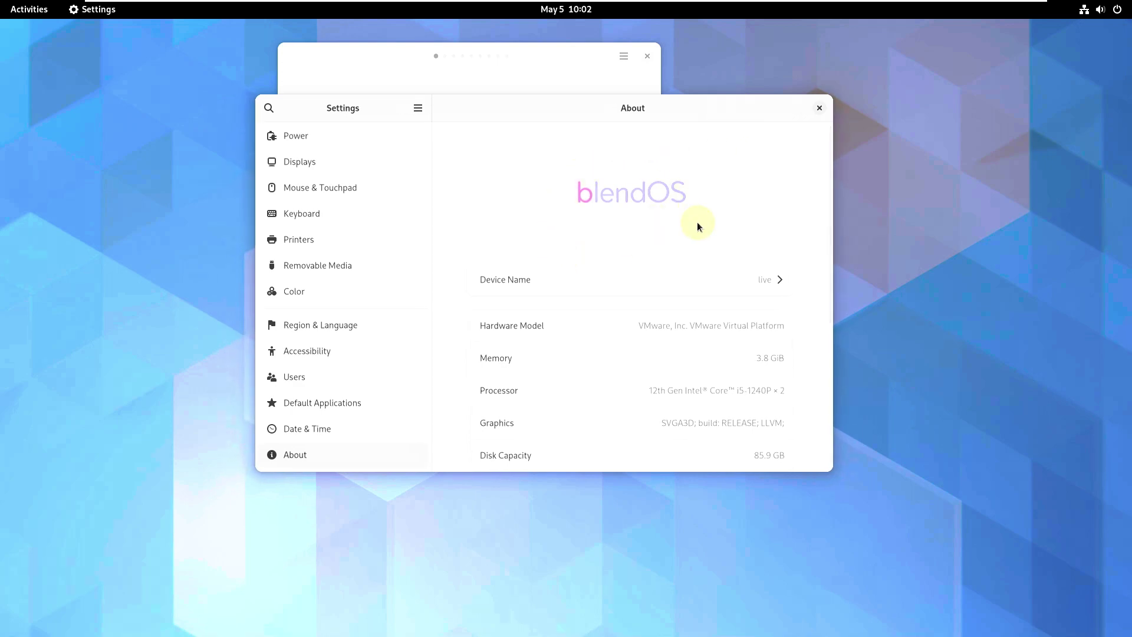
scroll(732, 337, down, 3)
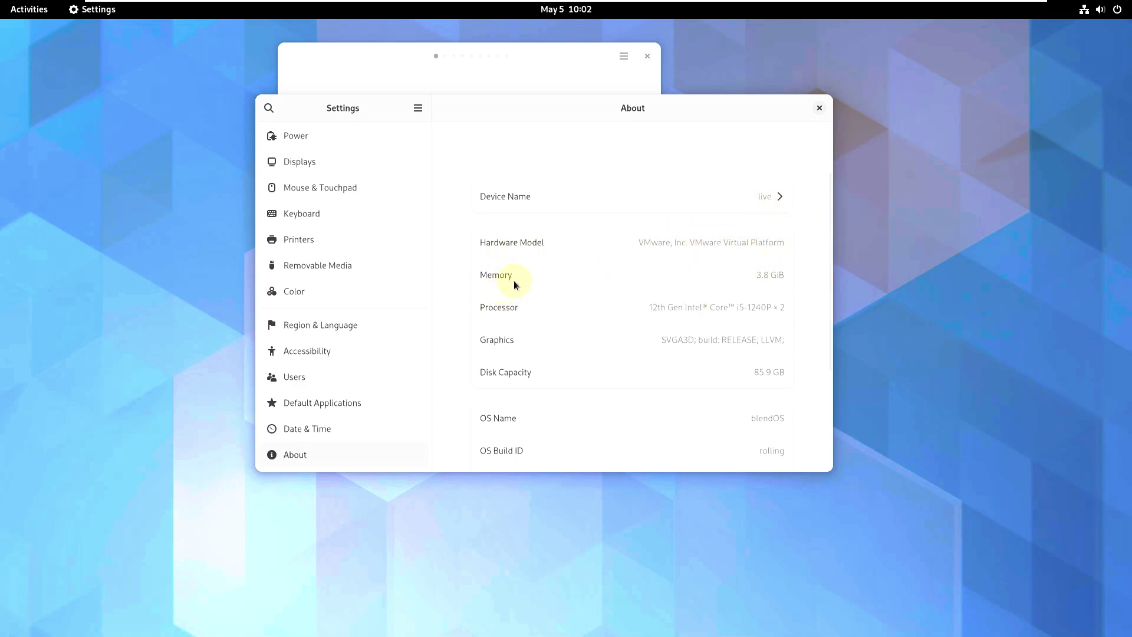
drag(753, 275, 785, 277)
drag(647, 307, 785, 307)
scroll(709, 363, down, 4)
drag(753, 248, 786, 247)
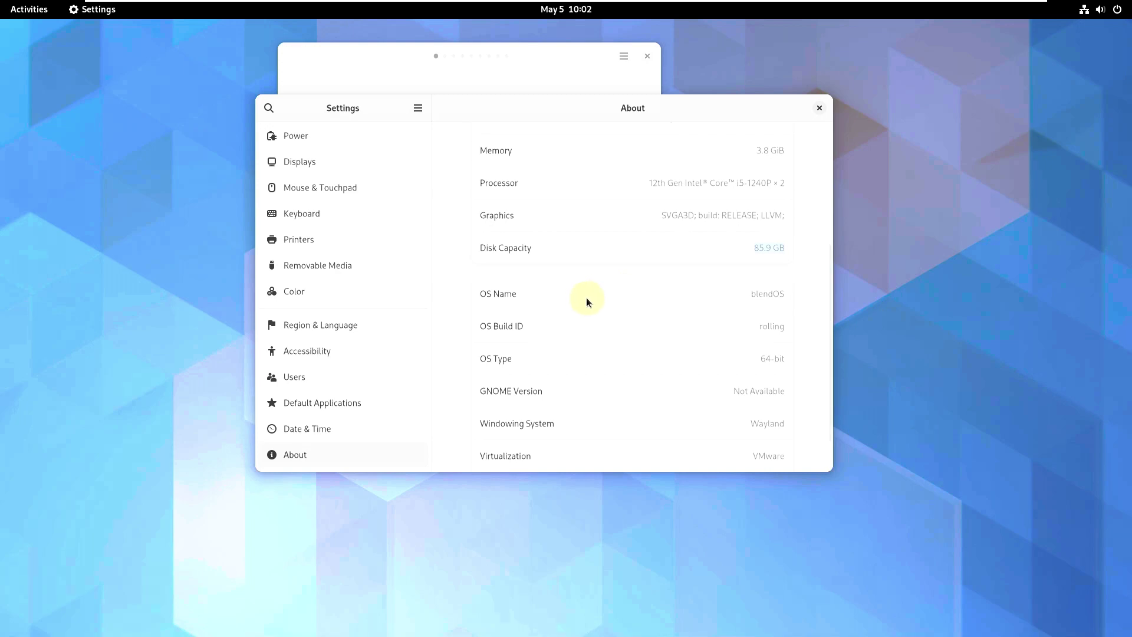
scroll(556, 306, down, 2)
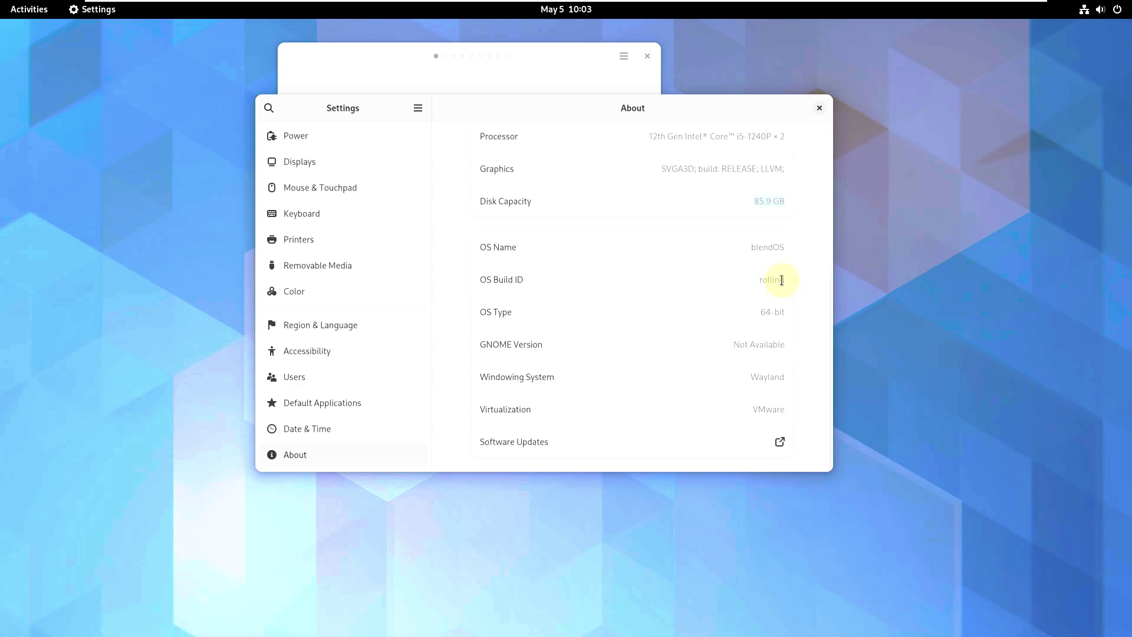
drag(758, 280, 794, 281)
click(819, 109)
Step: Start the blendOS installation, browse the available keyboard layouts and accept the United States of America layout
drag(591, 62, 708, 133)
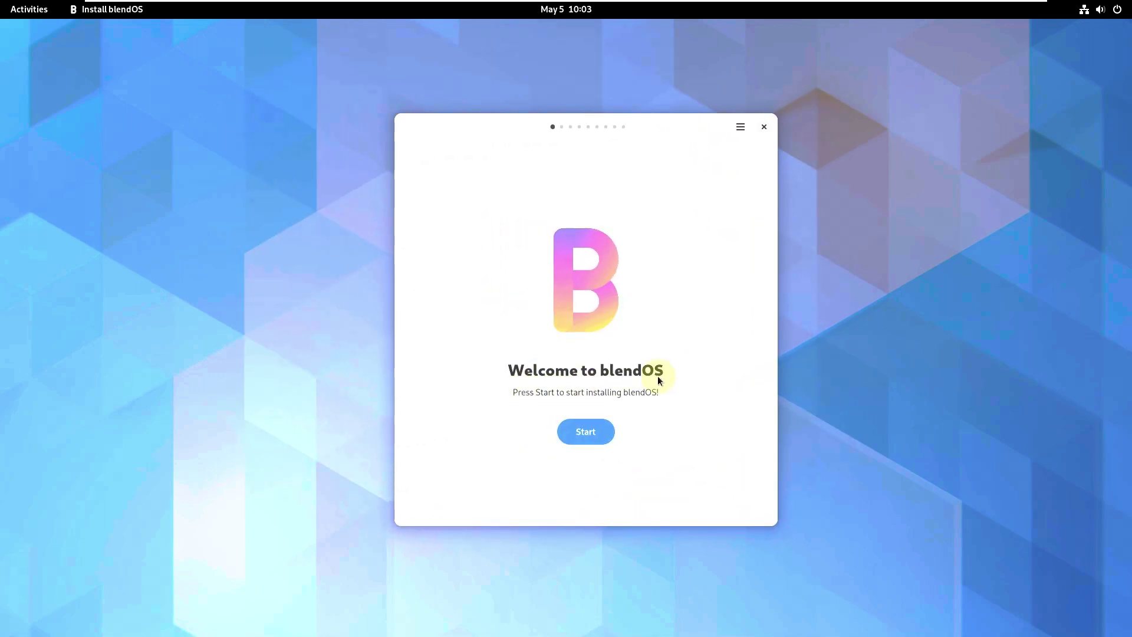
click(580, 436)
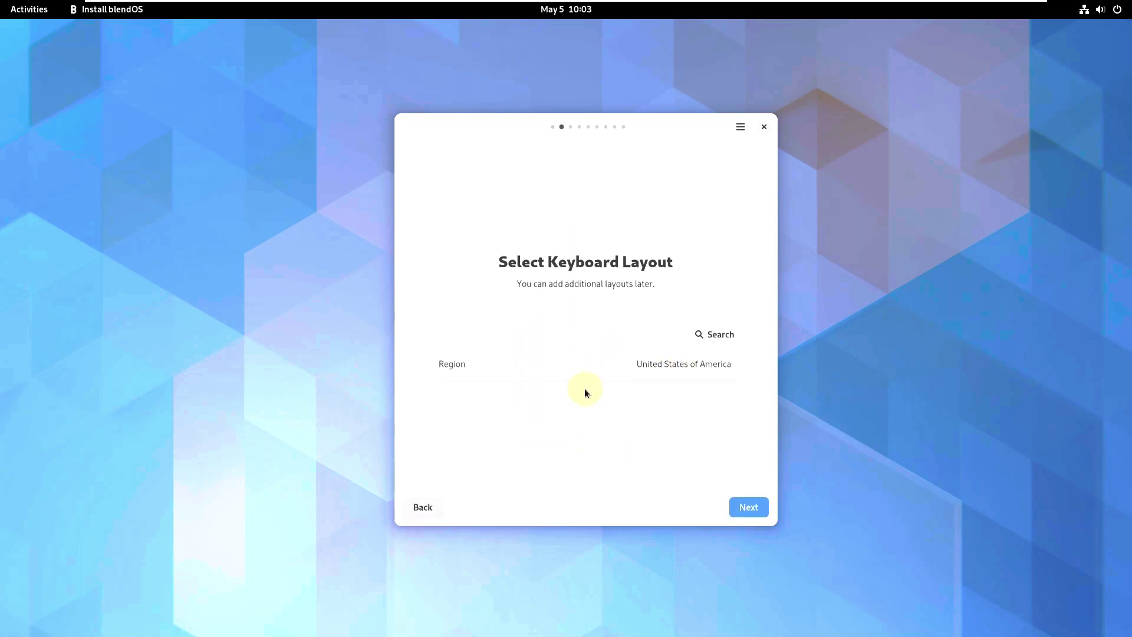
click(691, 341)
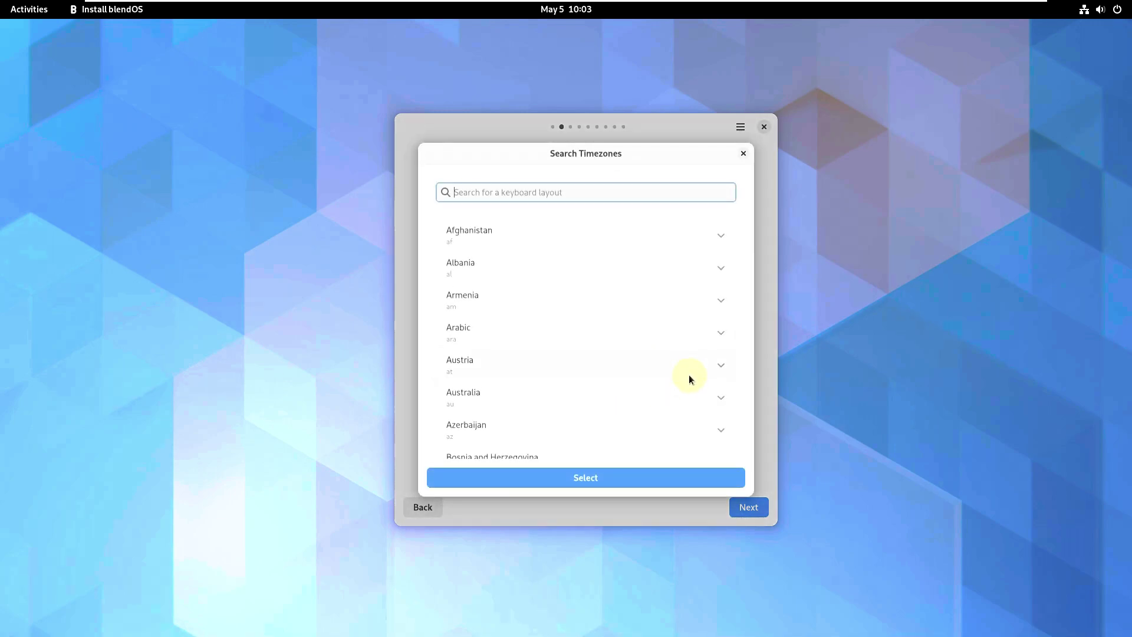
scroll(503, 329, down, 10)
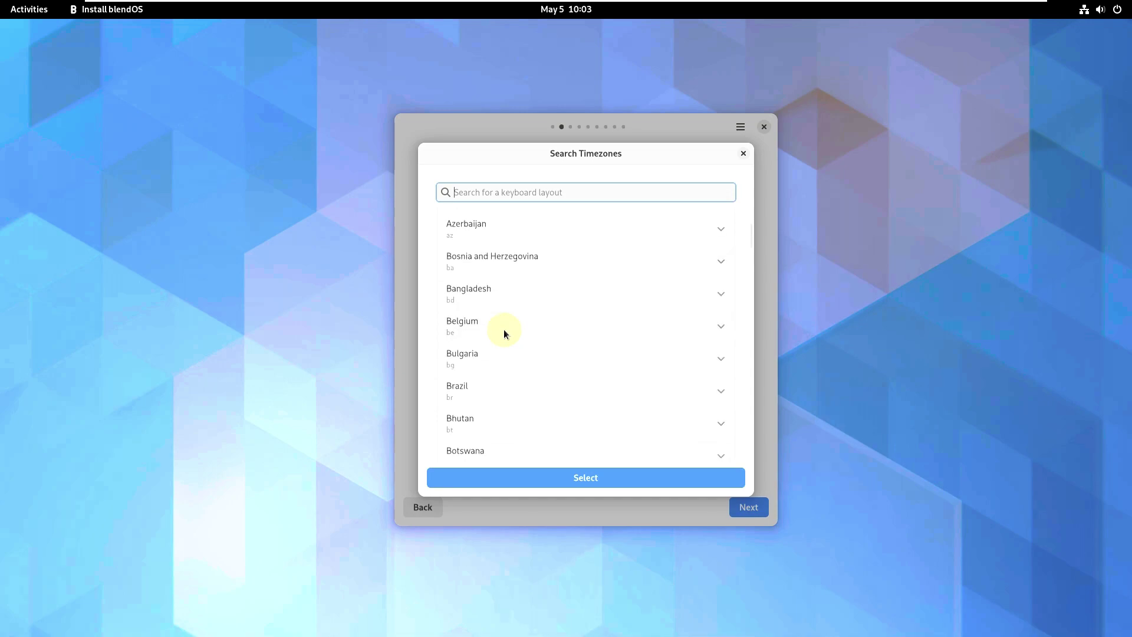
click(743, 154)
click(761, 508)
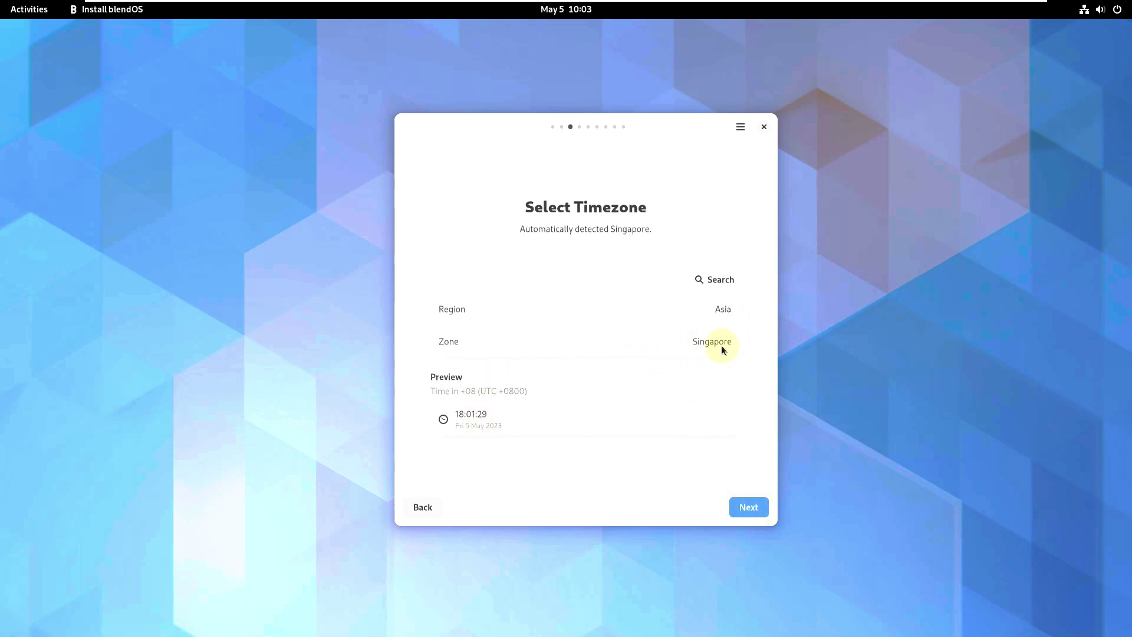
Step: Set the timezone to America/Los_Angeles and accept en_US.UTF-8 UTF-8 as the main locale
click(715, 283)
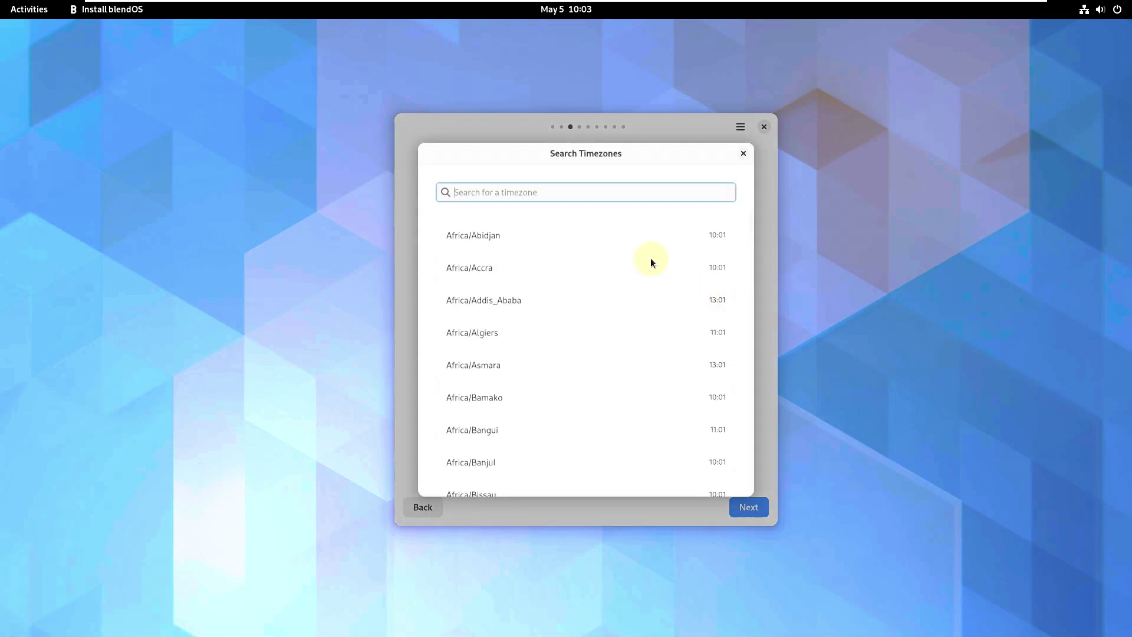
scroll(618, 300, down, 5)
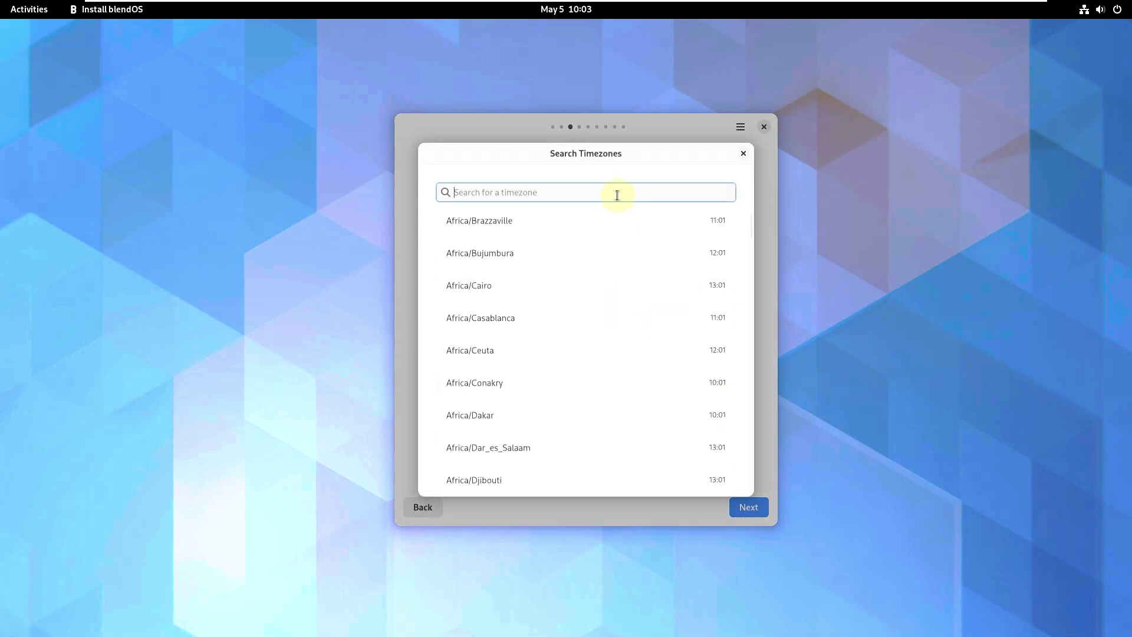
text(los)
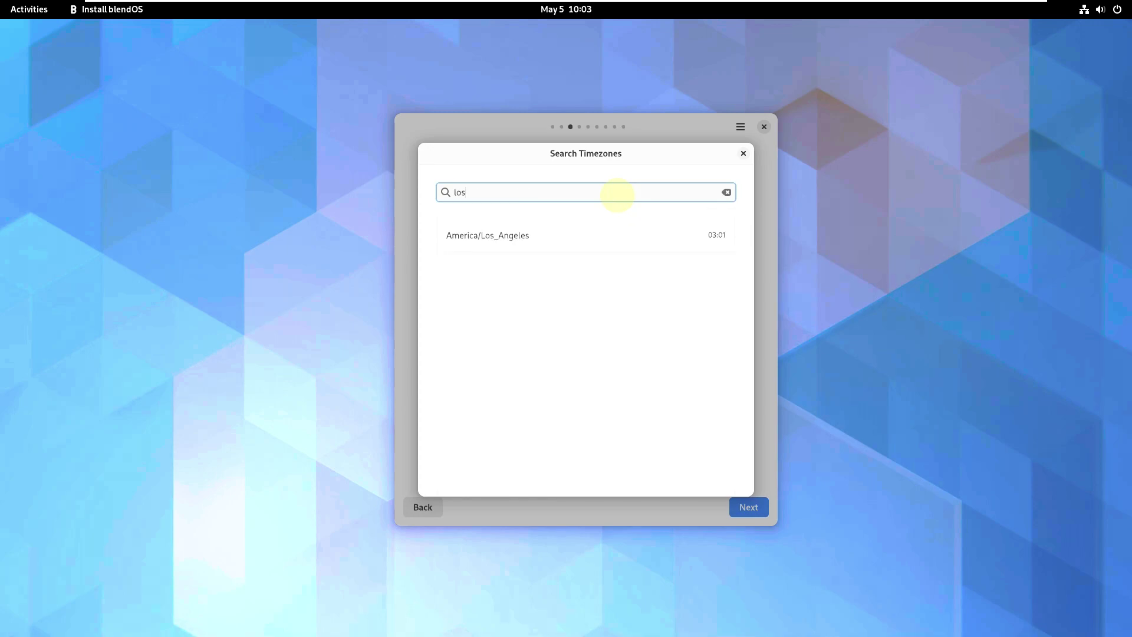
click(528, 234)
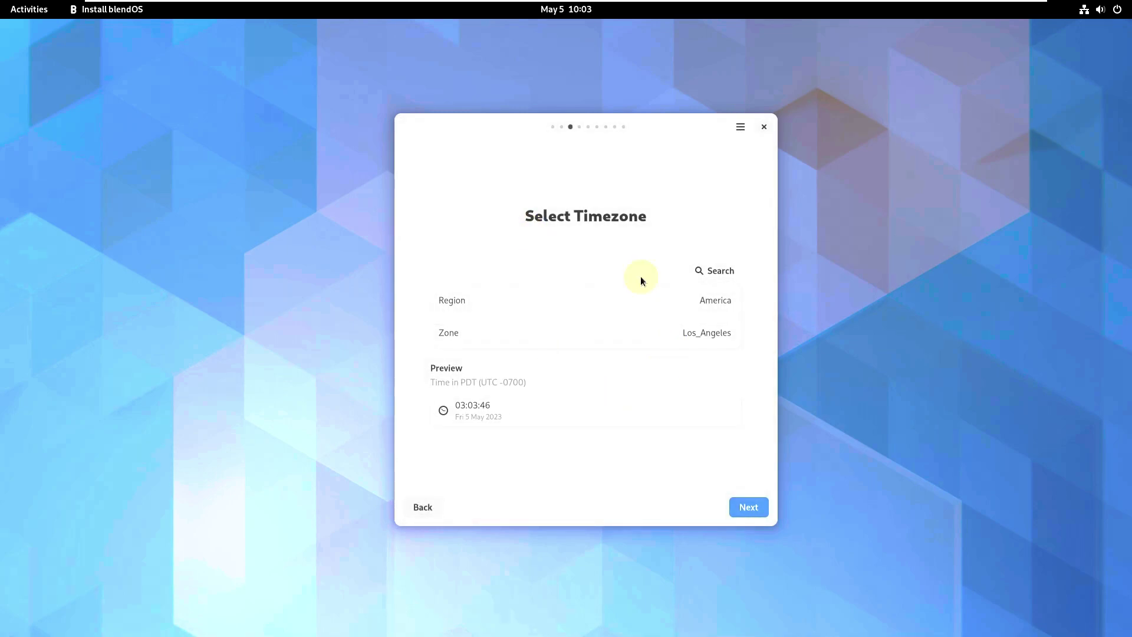
click(748, 504)
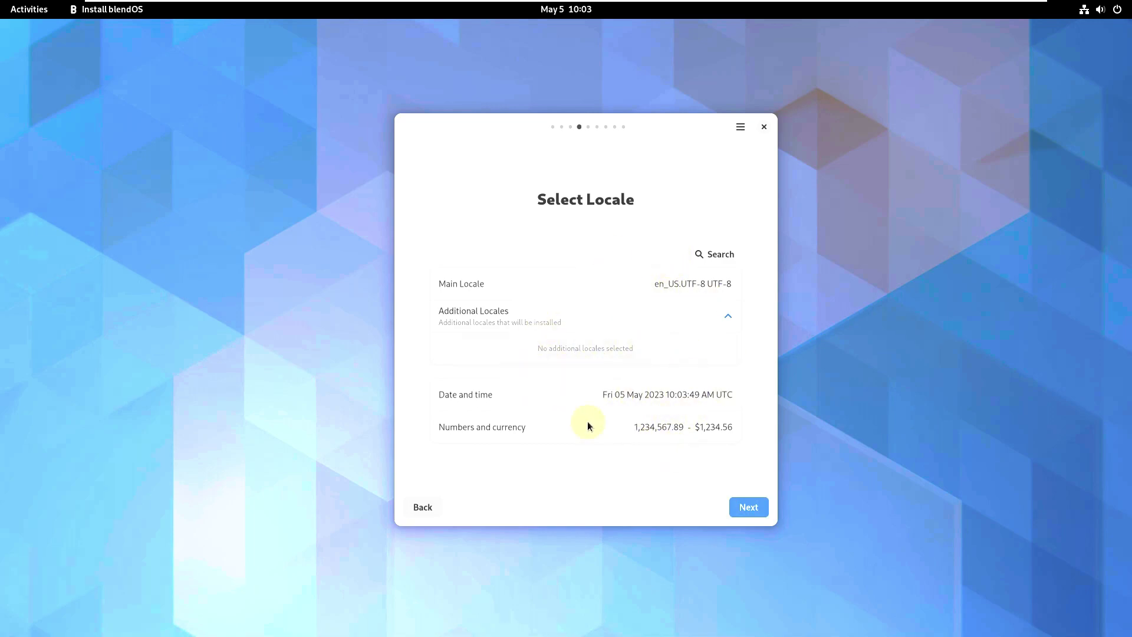
click(756, 502)
Step: Create the user runboxing, enter and confirm the account password, reveal both entries to check them and continue
click(713, 341)
text(runboxing)
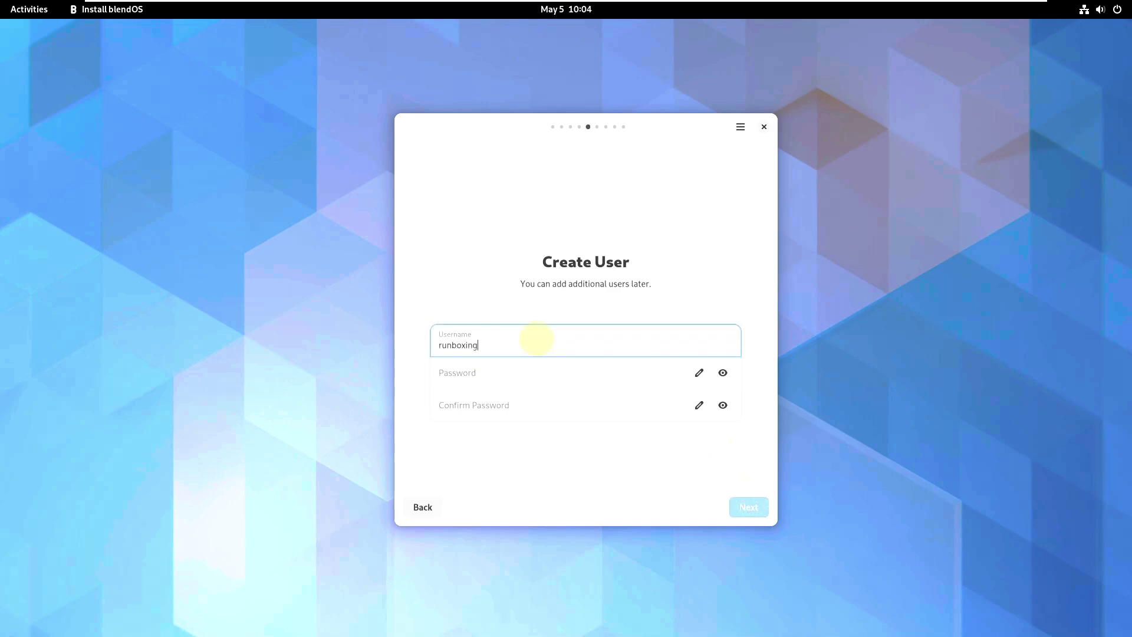
click(466, 372)
text(•••••)
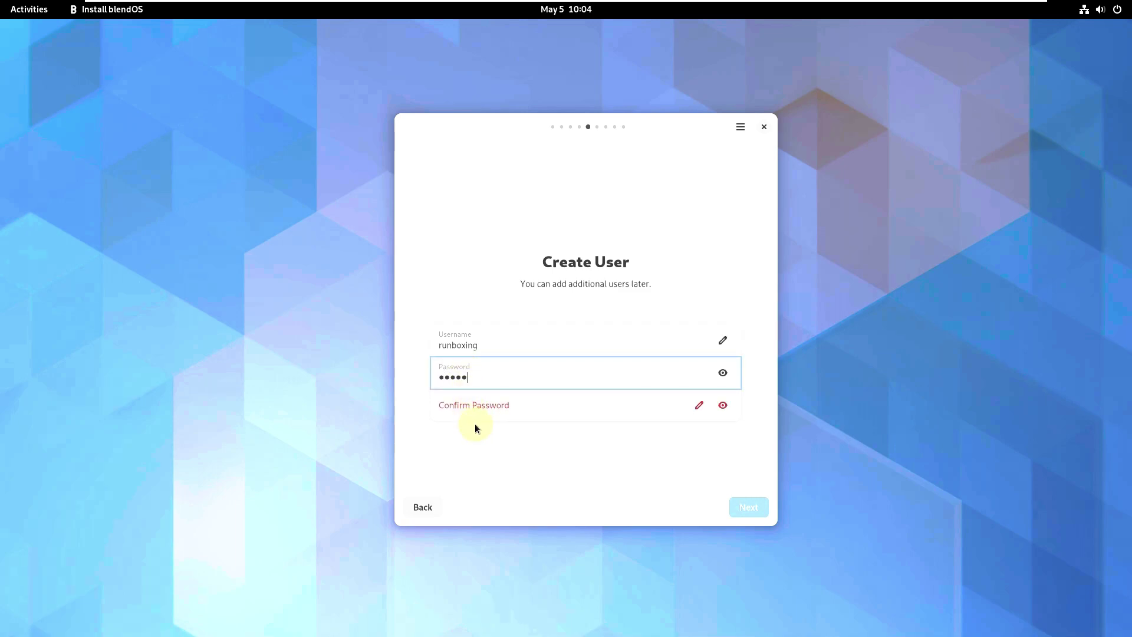
click(469, 406)
text(•••••)
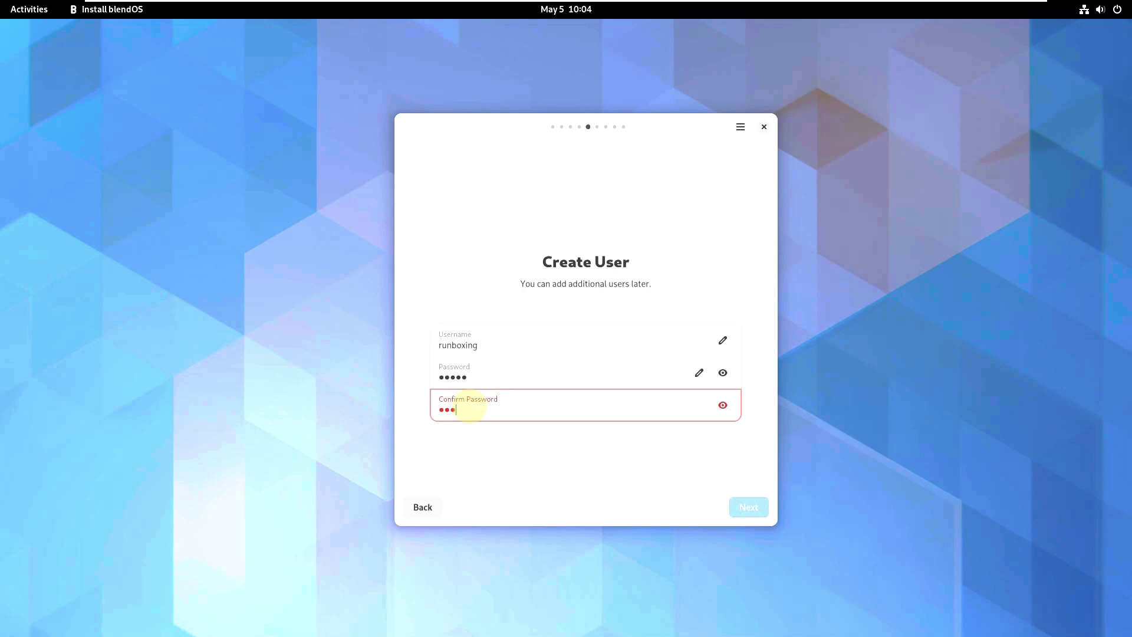
click(722, 405)
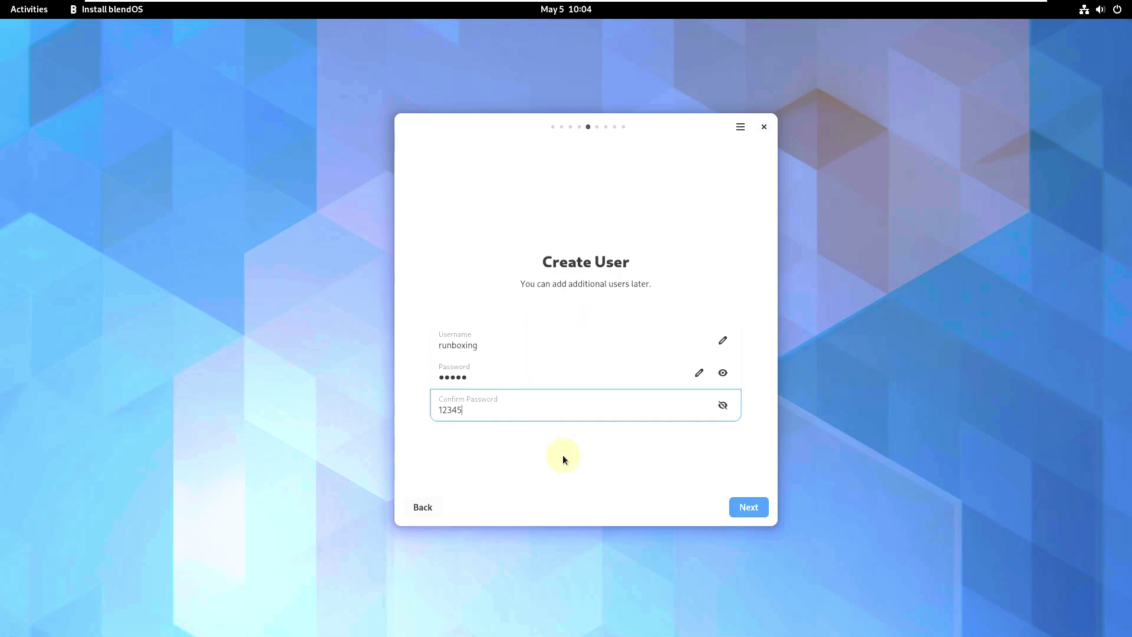
drag(433, 407, 463, 407)
click(722, 372)
click(749, 507)
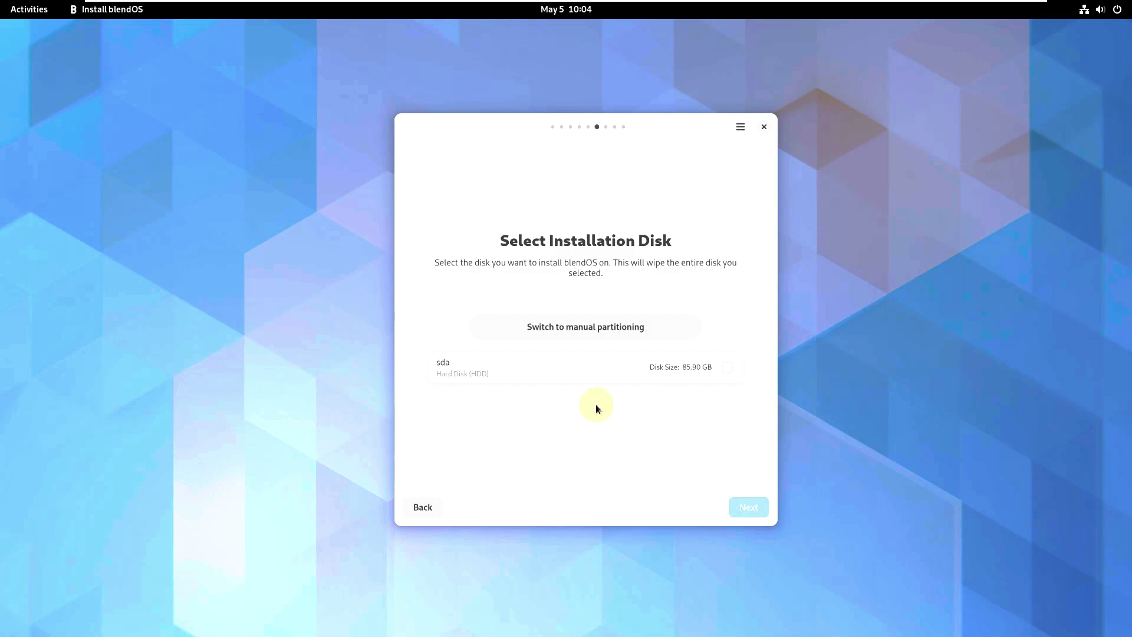
Step: View the installer's About information and choose the sda hard disk as the installation target
click(740, 127)
click(735, 159)
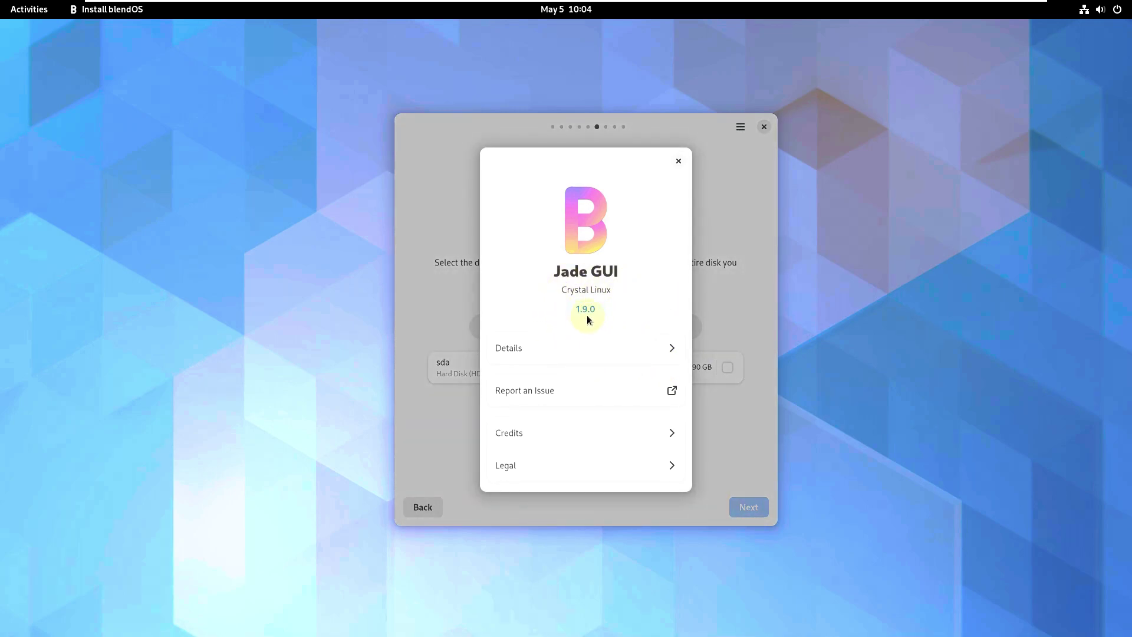
click(678, 161)
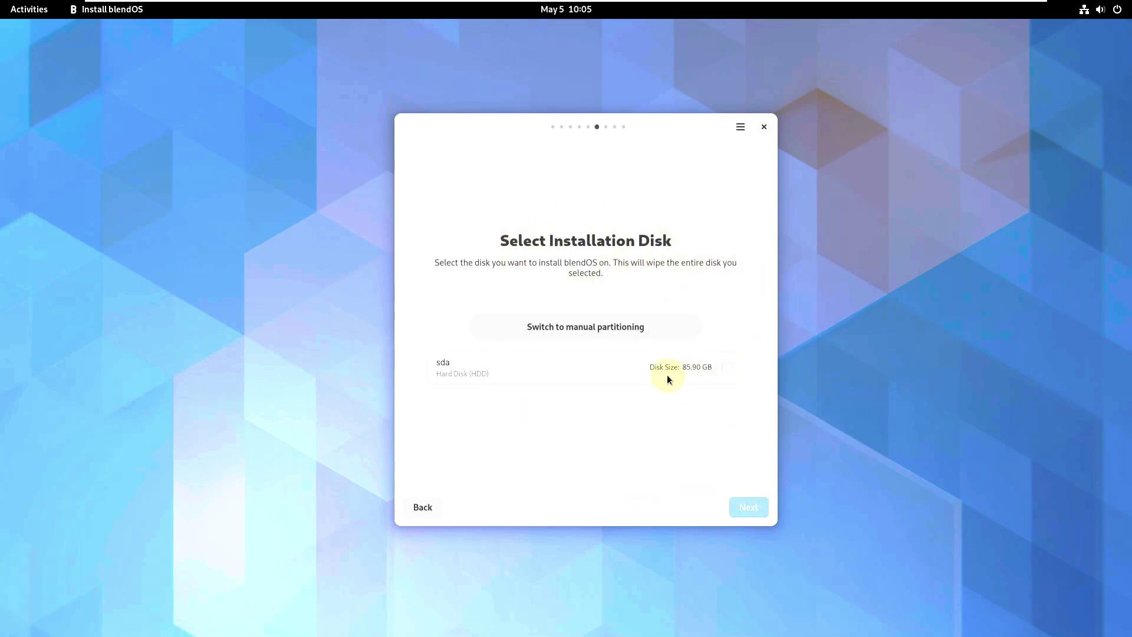
click(729, 366)
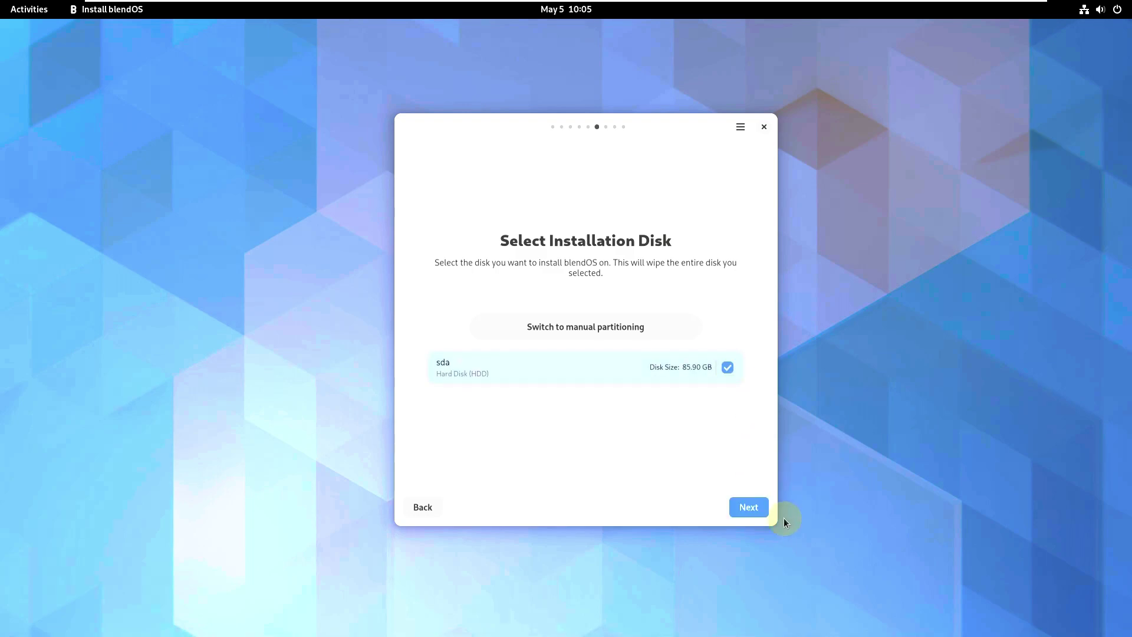
click(748, 513)
Step: Review the installation summary and close the installer without starting the installation
scroll(493, 309, down, 3)
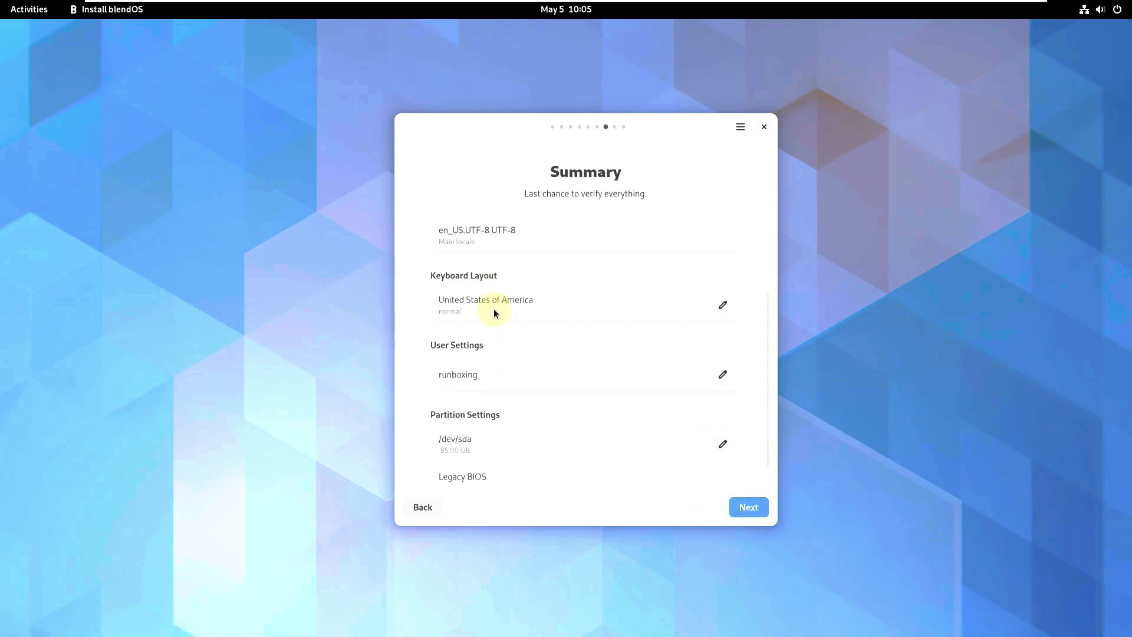
scroll(493, 309, up, 5)
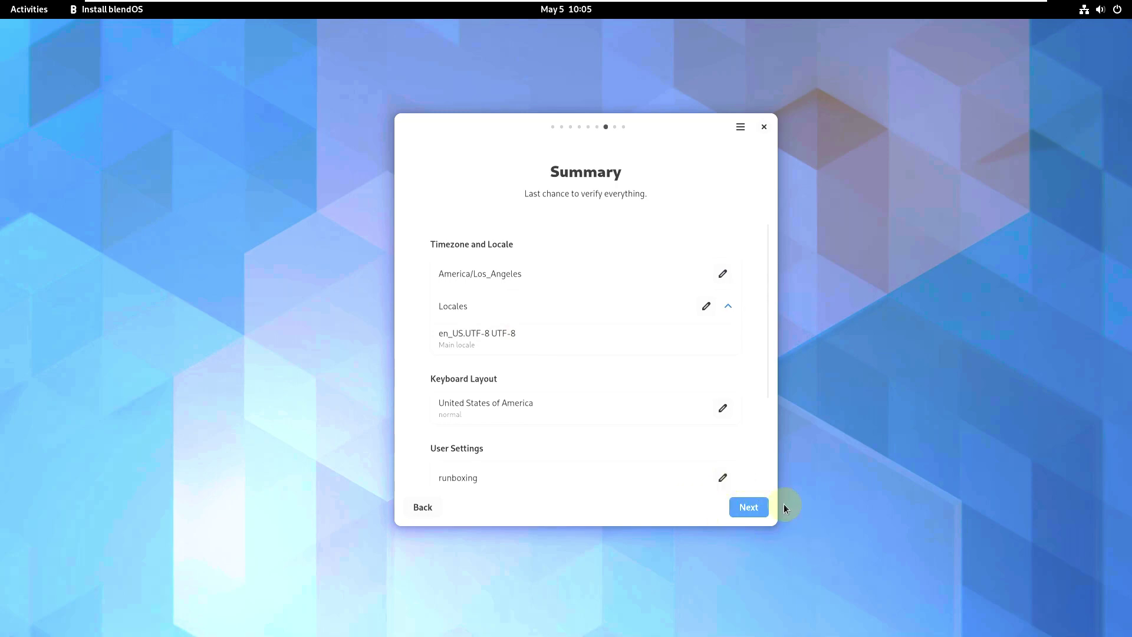
scroll(762, 386, down, 3)
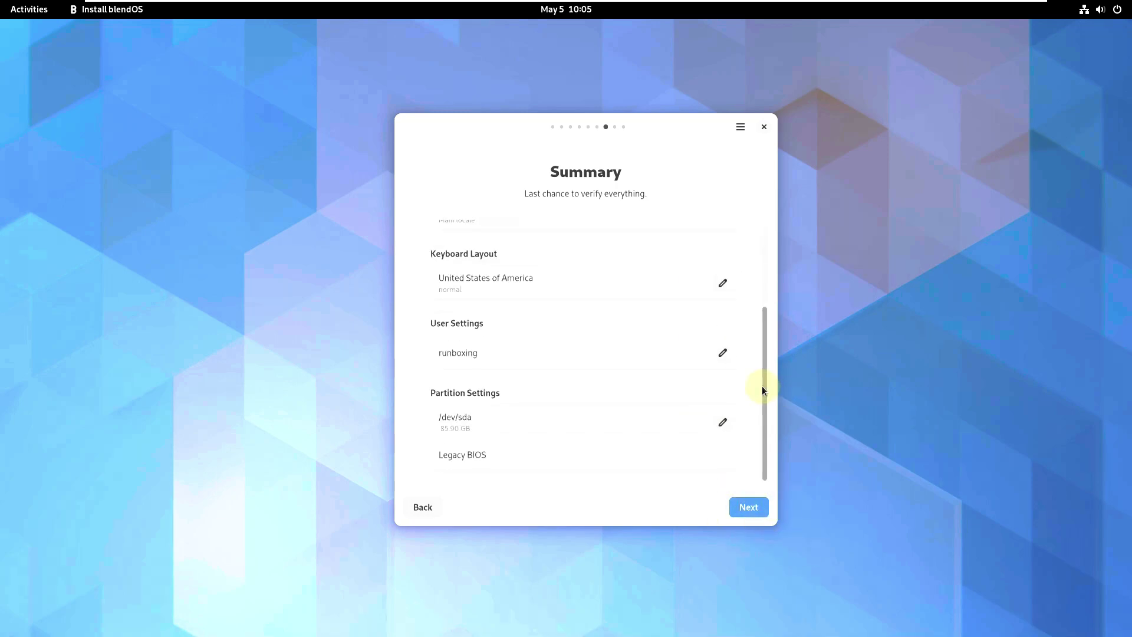
click(764, 127)
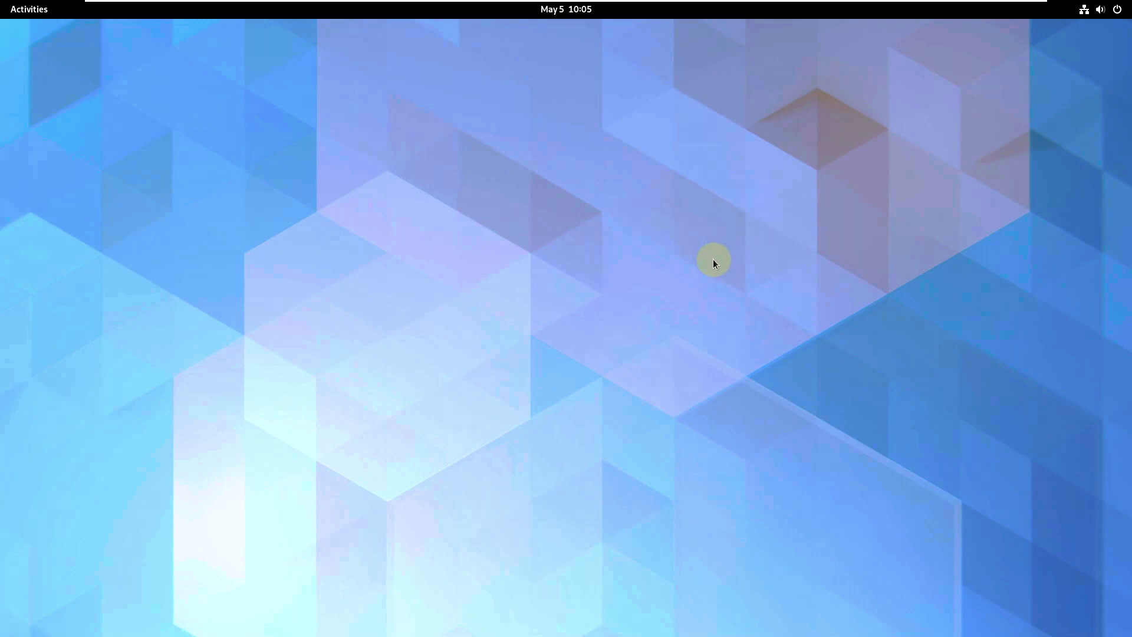
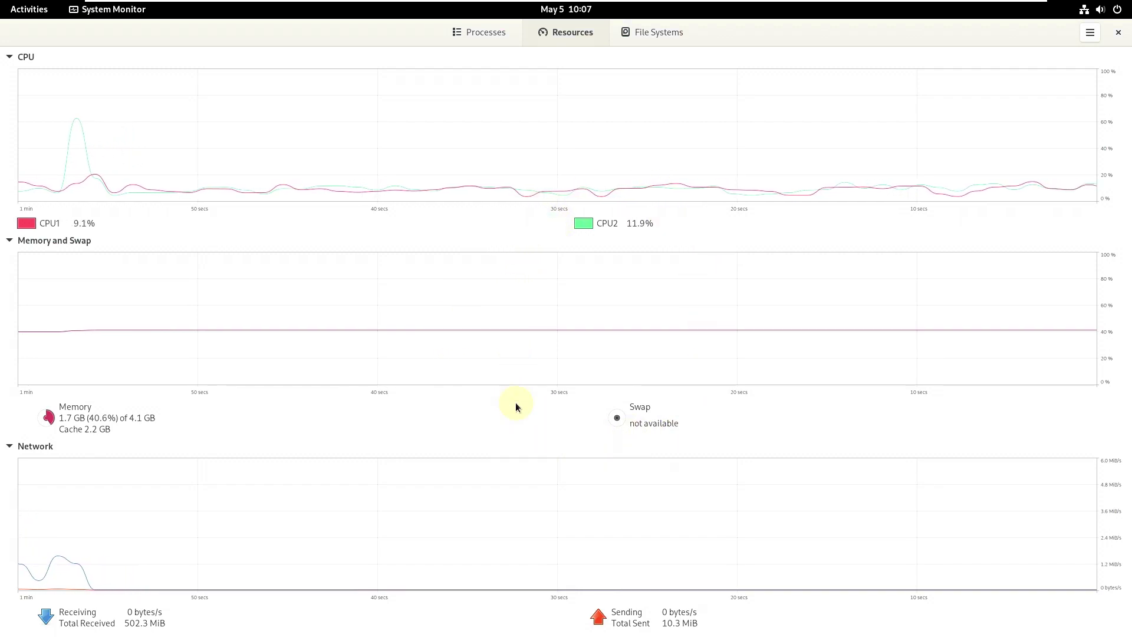
Step: View the mounted file systems and System Monitor's About information, and close System Monitor
click(647, 32)
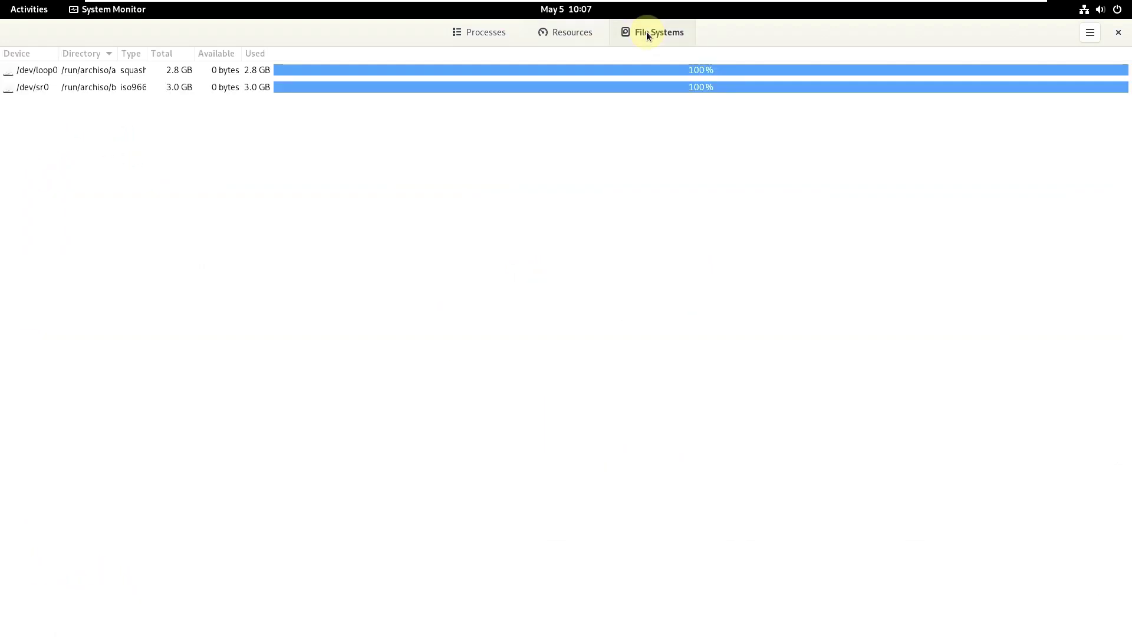
click(1090, 35)
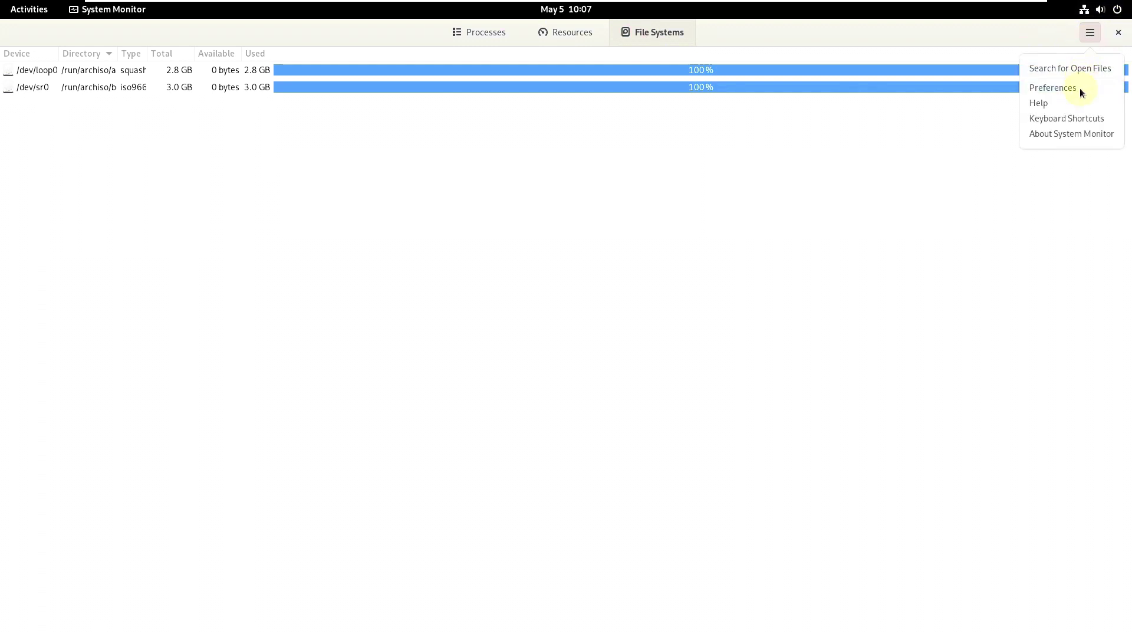
click(1070, 134)
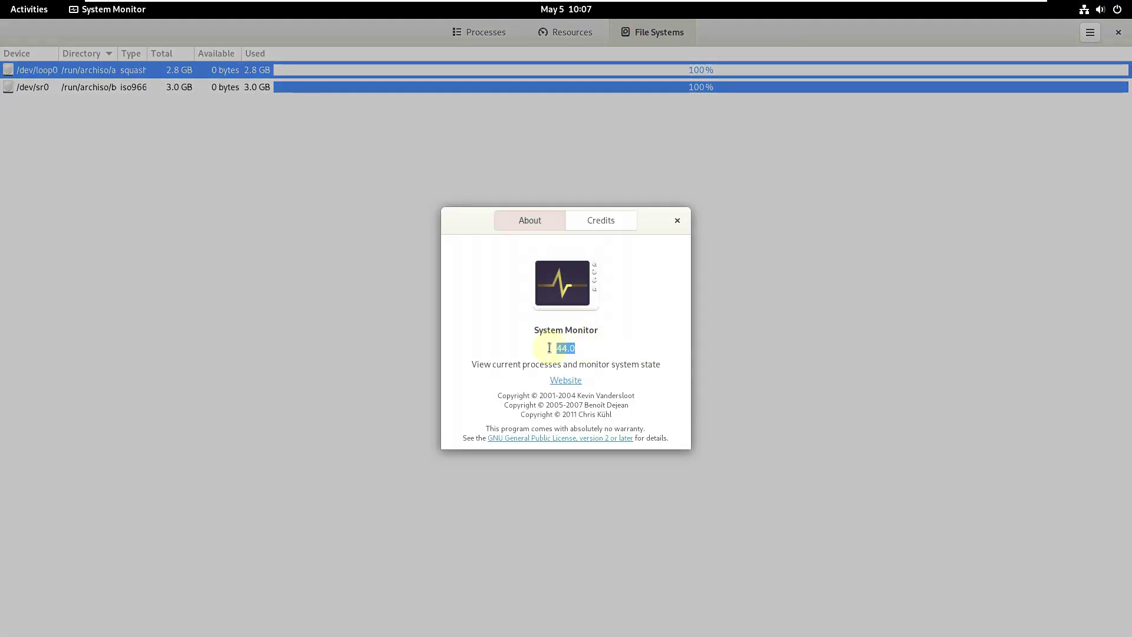
click(678, 221)
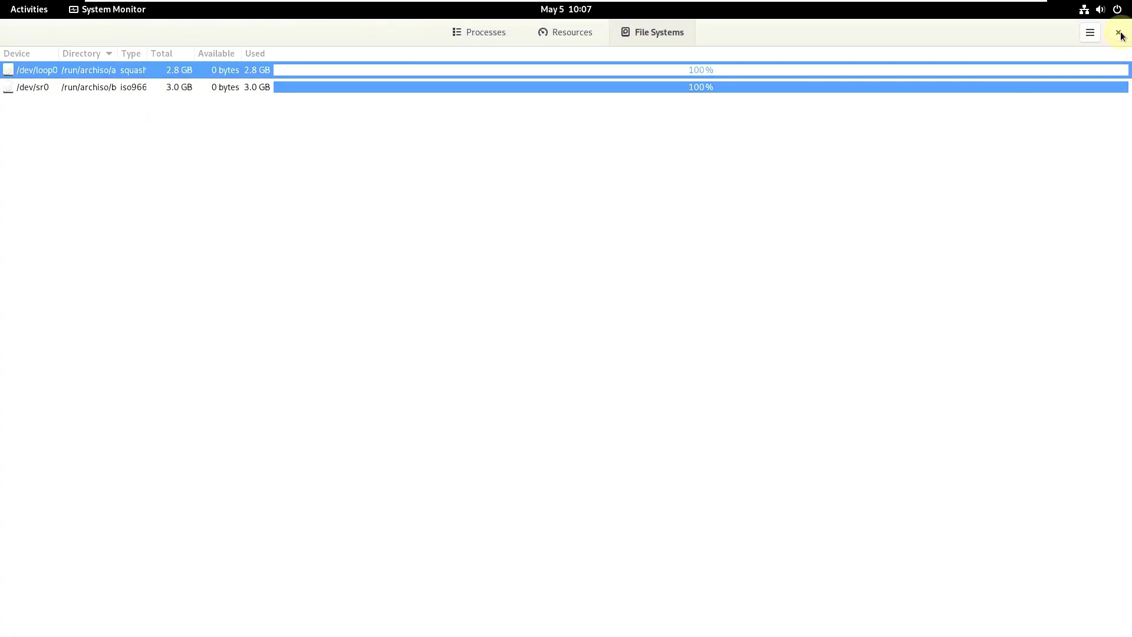
click(1119, 33)
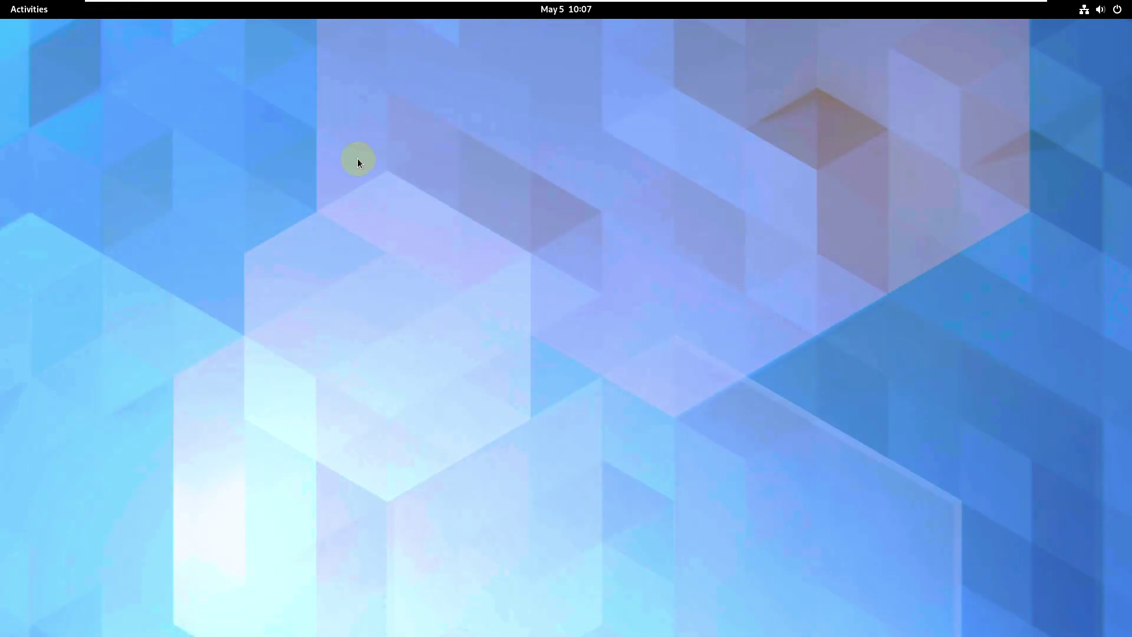
Step: Browse the installed applications and launch Console from the Utilities folder
click(33, 10)
click(691, 577)
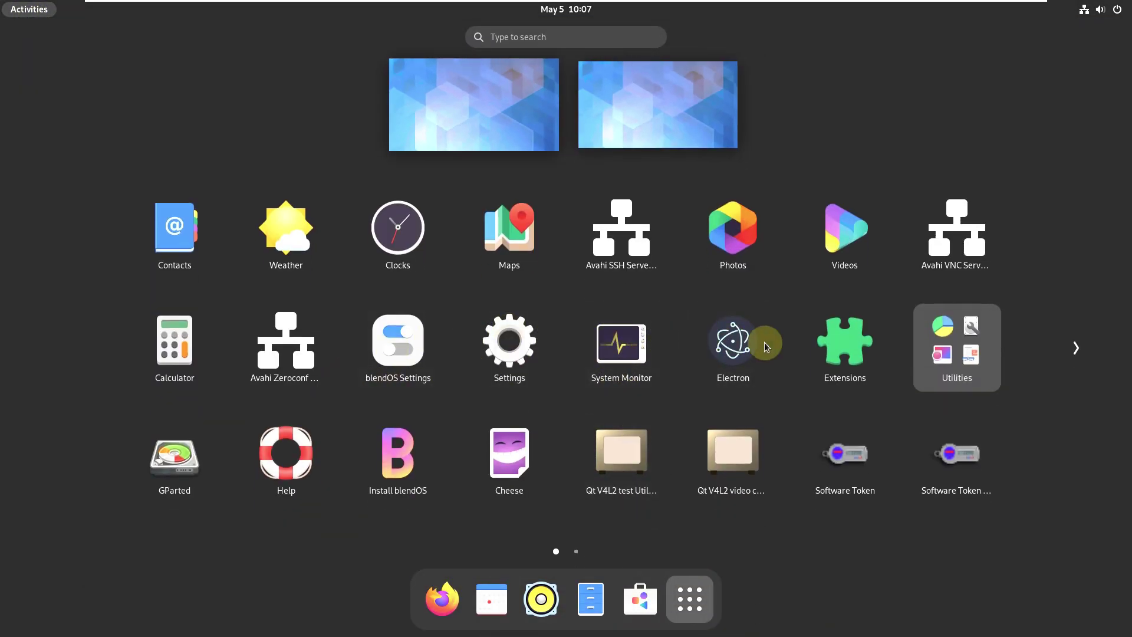
scroll(766, 346, down, 1)
scroll(855, 343, up, 1)
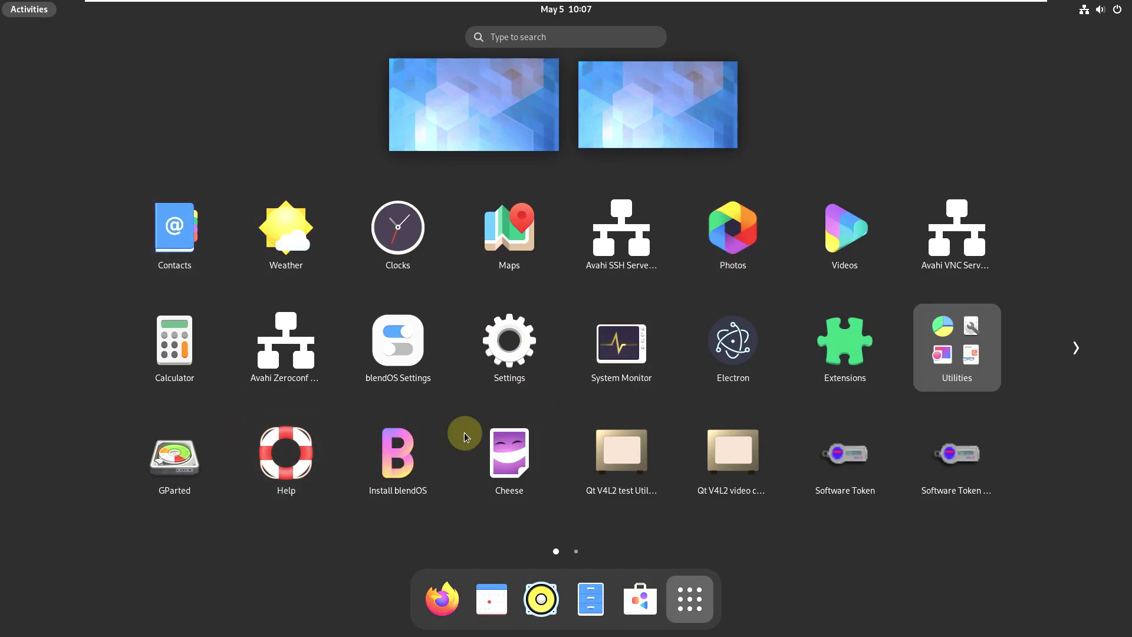
click(950, 361)
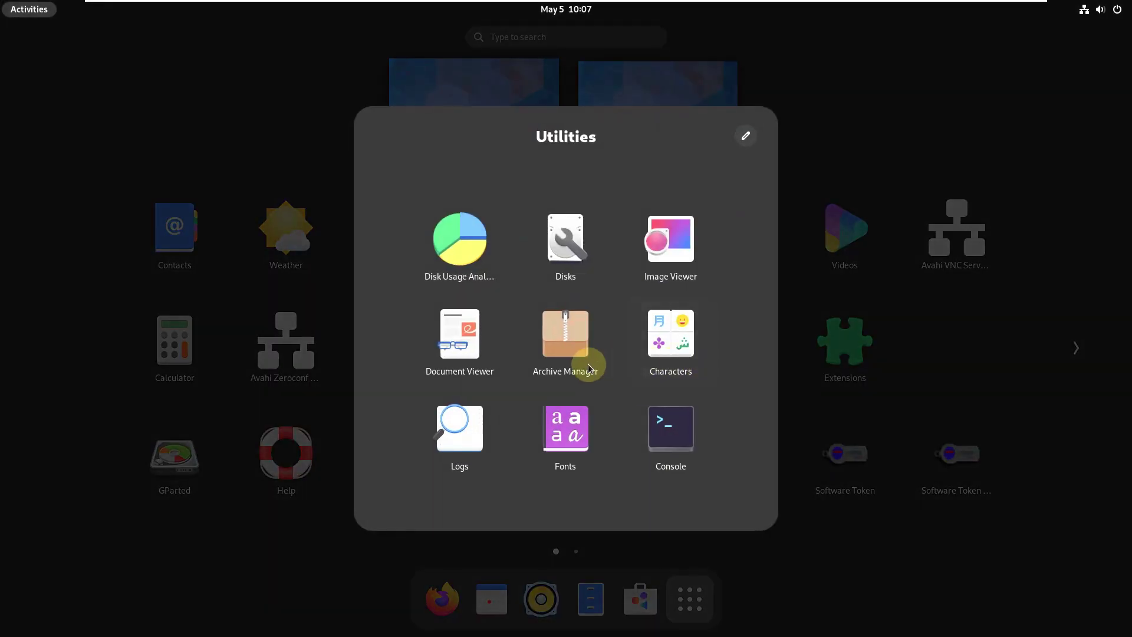
click(657, 451)
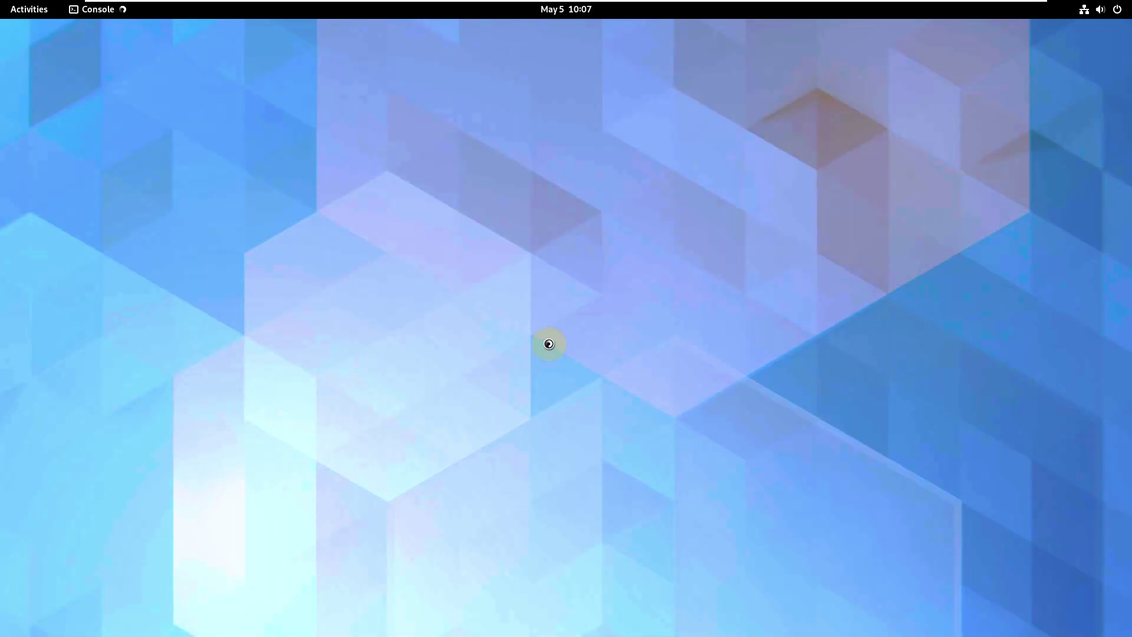
Step: View Console's About information and maximize the Console window
click(527, 50)
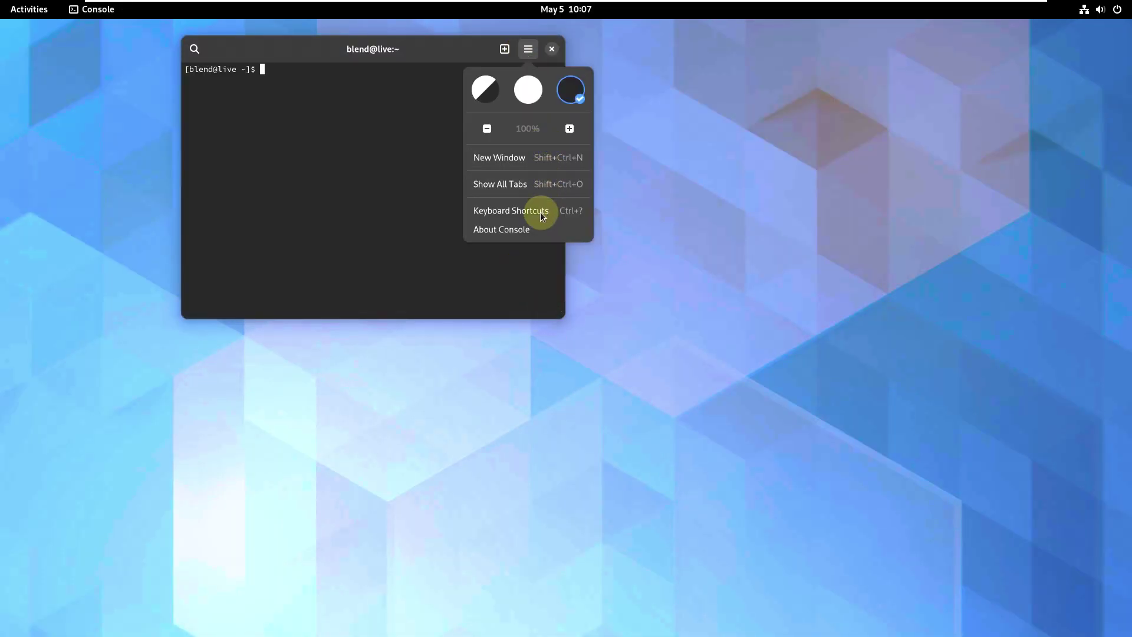
click(530, 224)
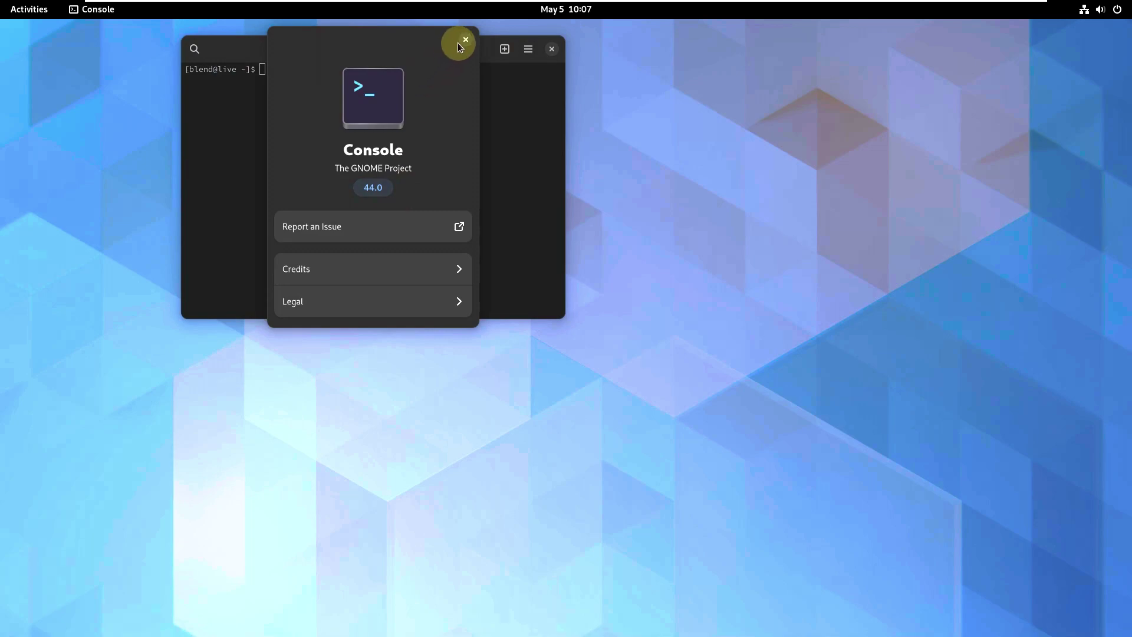
click(459, 42)
double_click(463, 57)
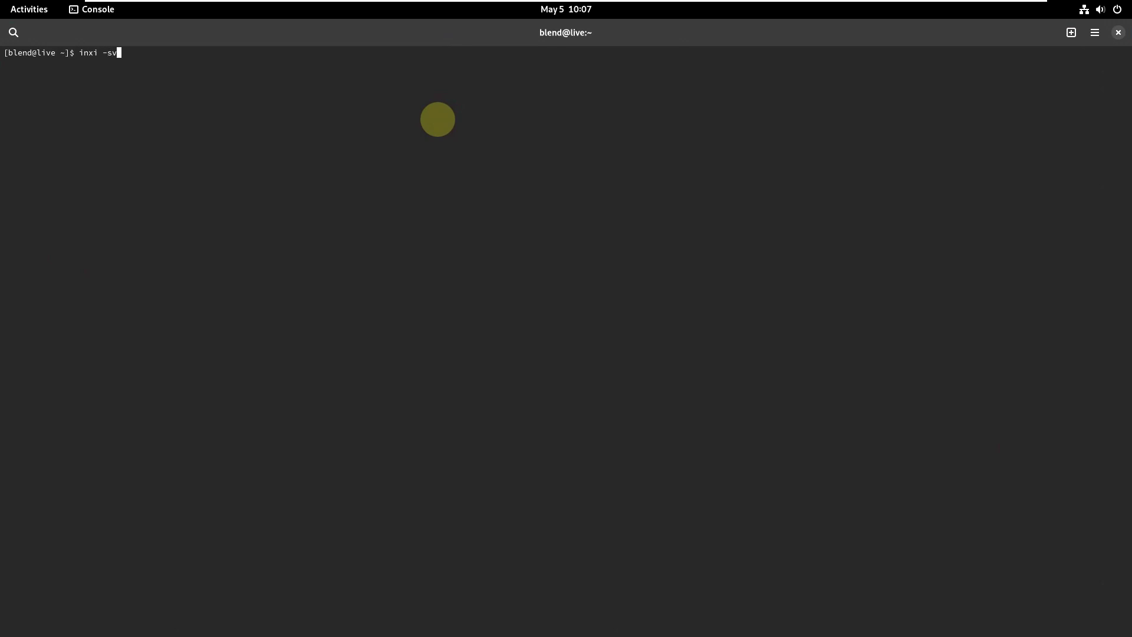
Step: Try to query the system information with inxi -sv8 and neofetch
key(Return)
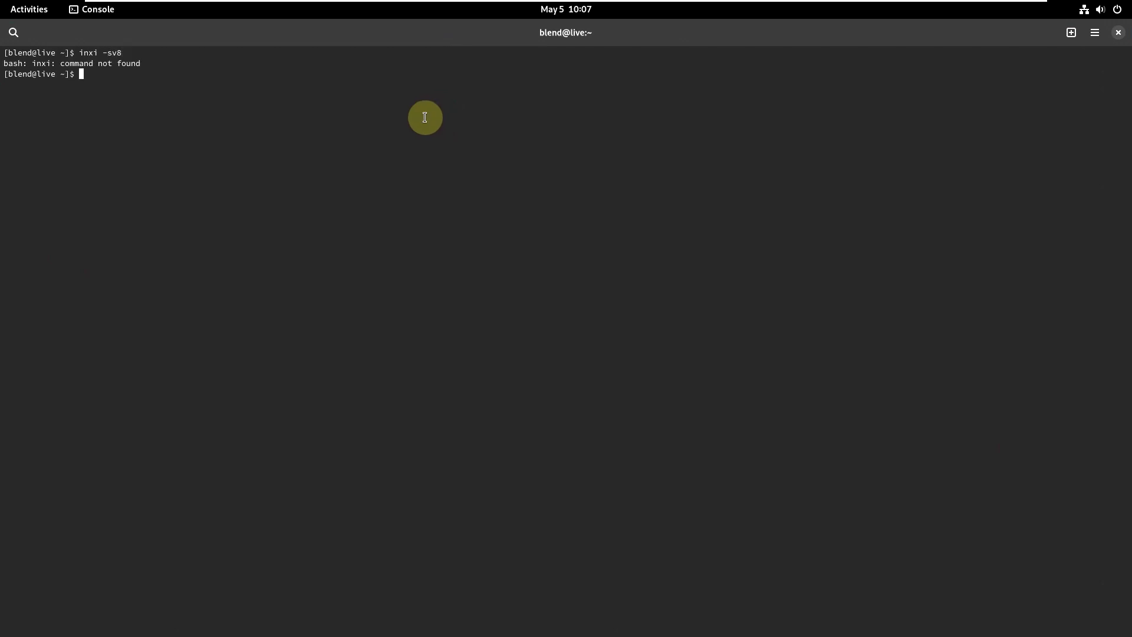
drag(121, 53, 99, 54)
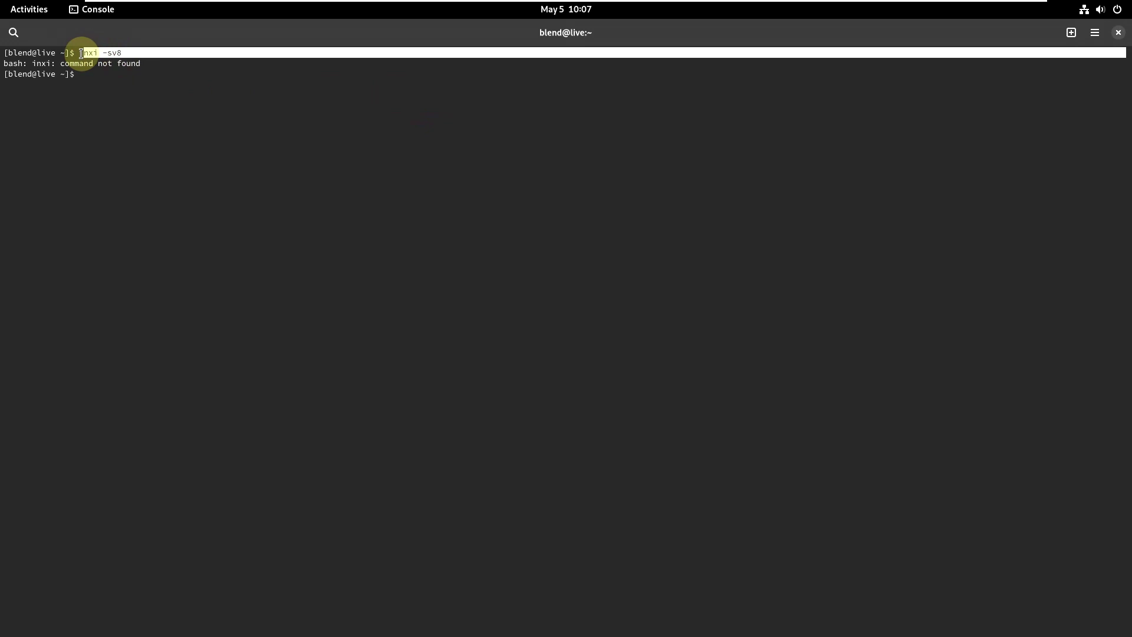
click(80, 72)
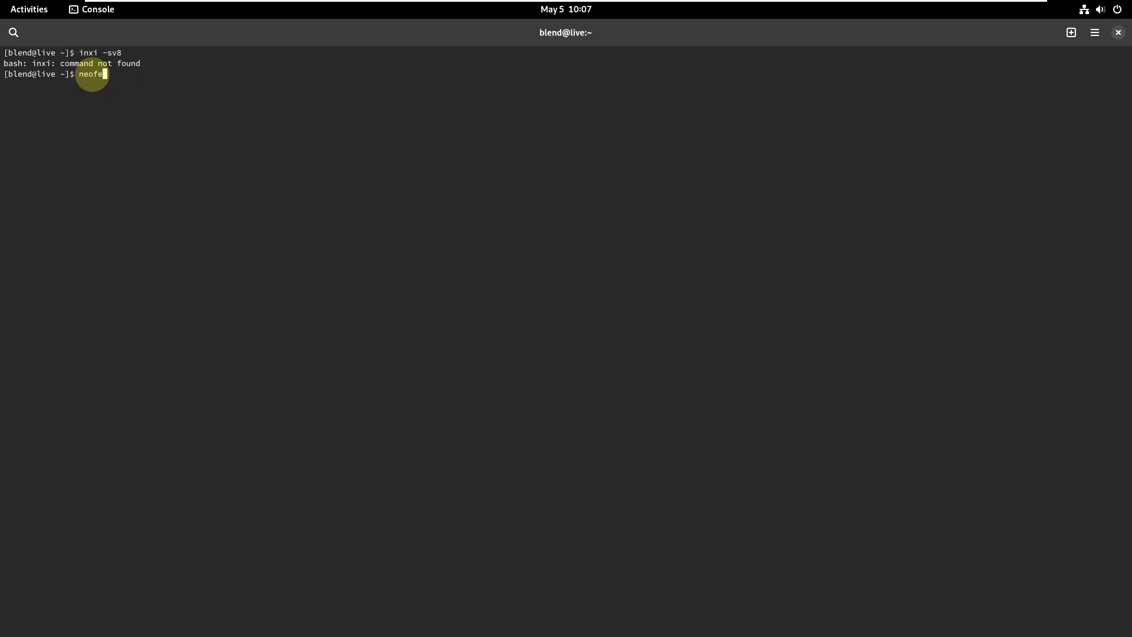
text(neofetch)
key(Return)
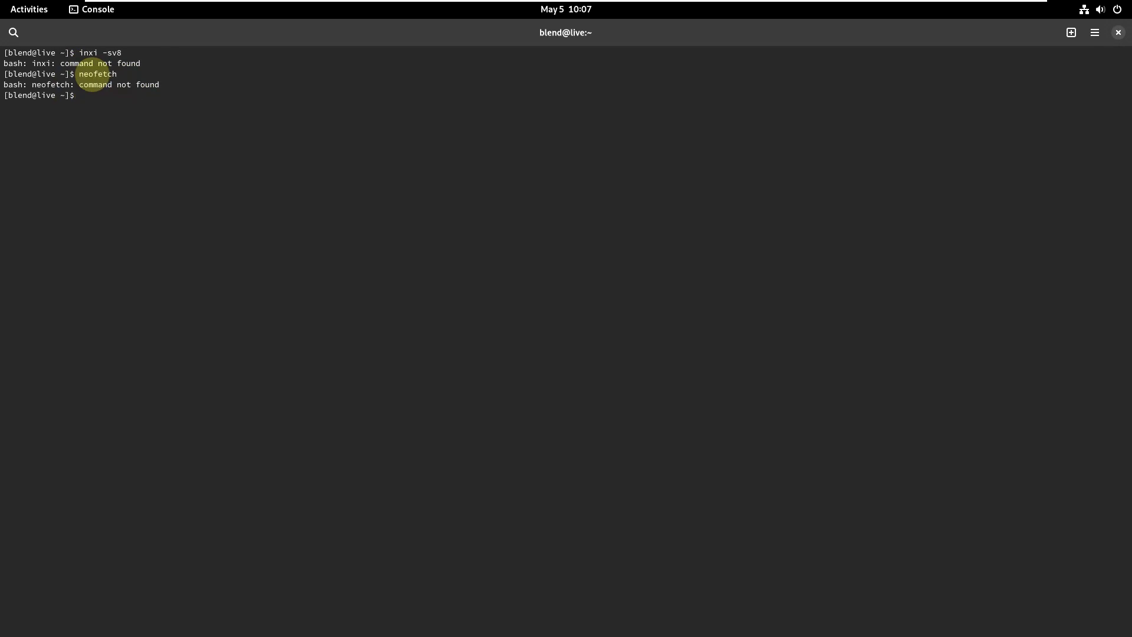
Step: Check the kernel with uname -a and uname -r, and try to run htop
text(uname -a)
key(Return)
text(uname -)
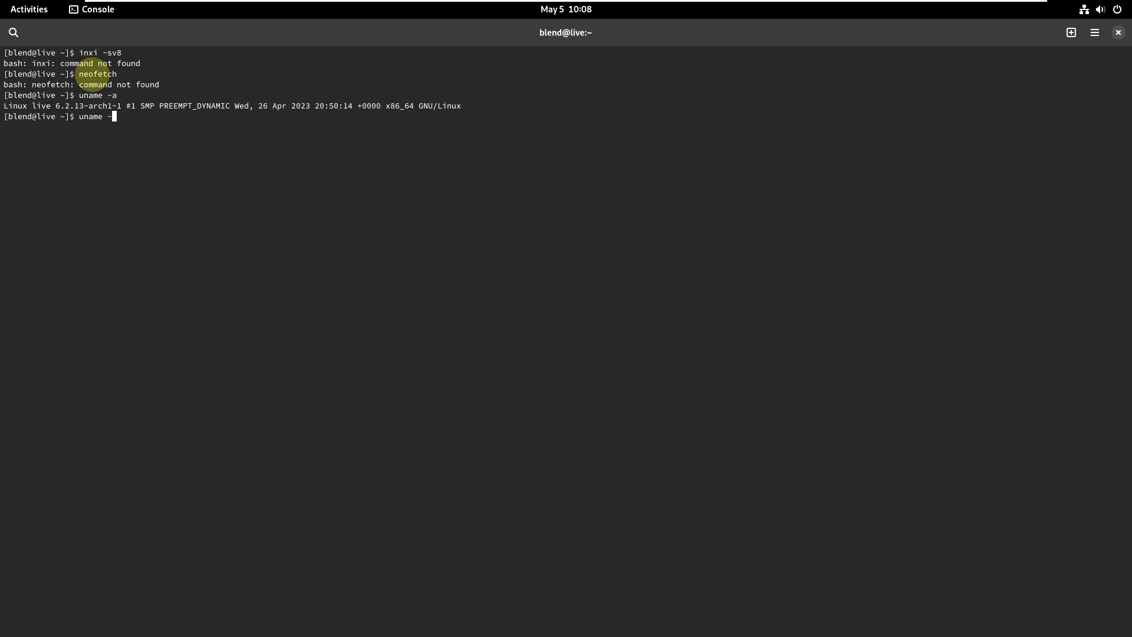
text(r)
key(Return)
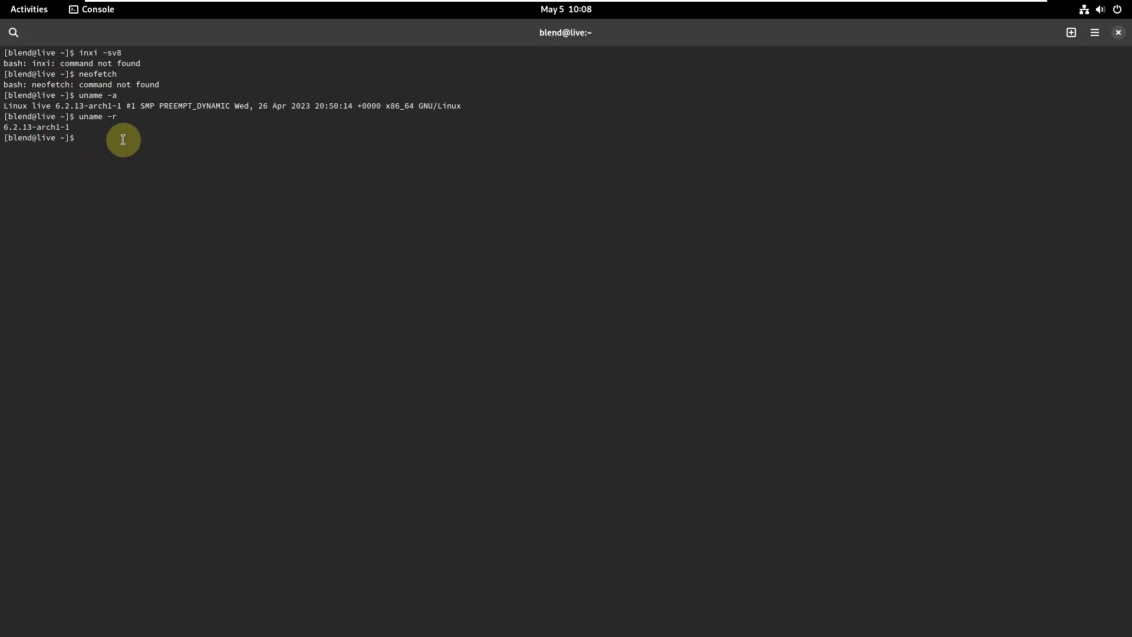
text(htop)
key(Return)
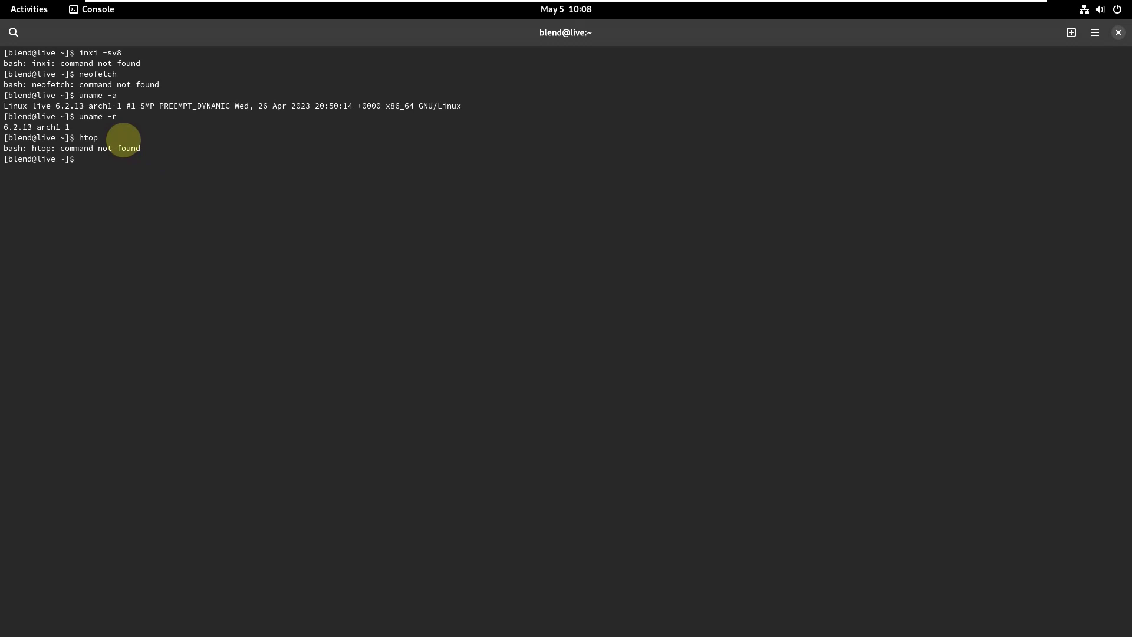
Step: Reopen Console's About information, dismiss it and end the terminal session with exit
click(1093, 35)
click(1079, 206)
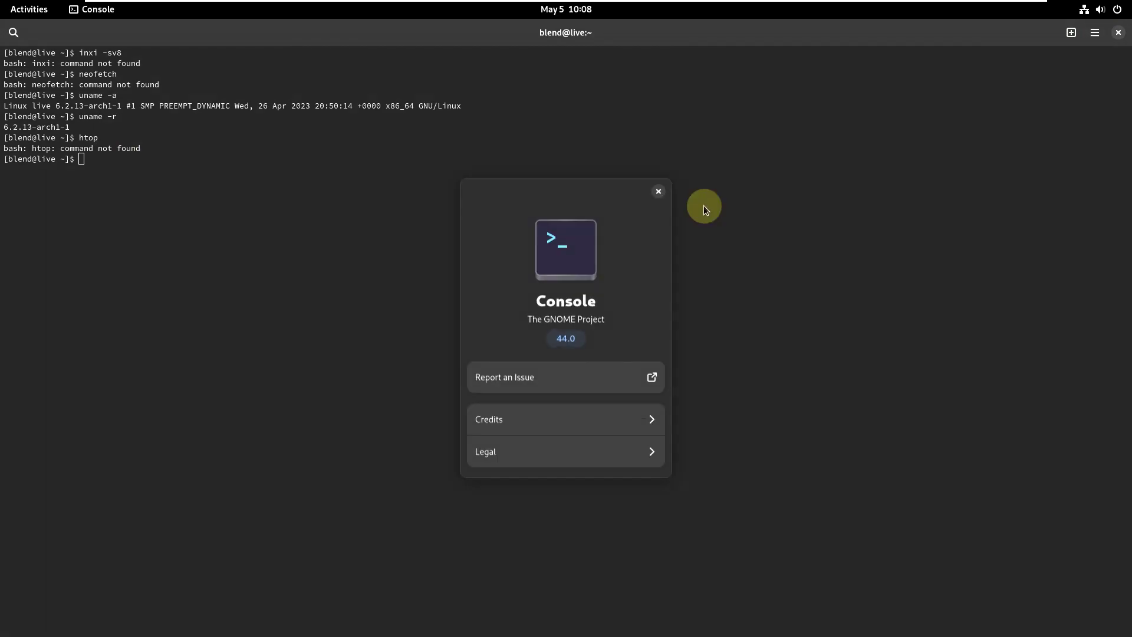
click(658, 191)
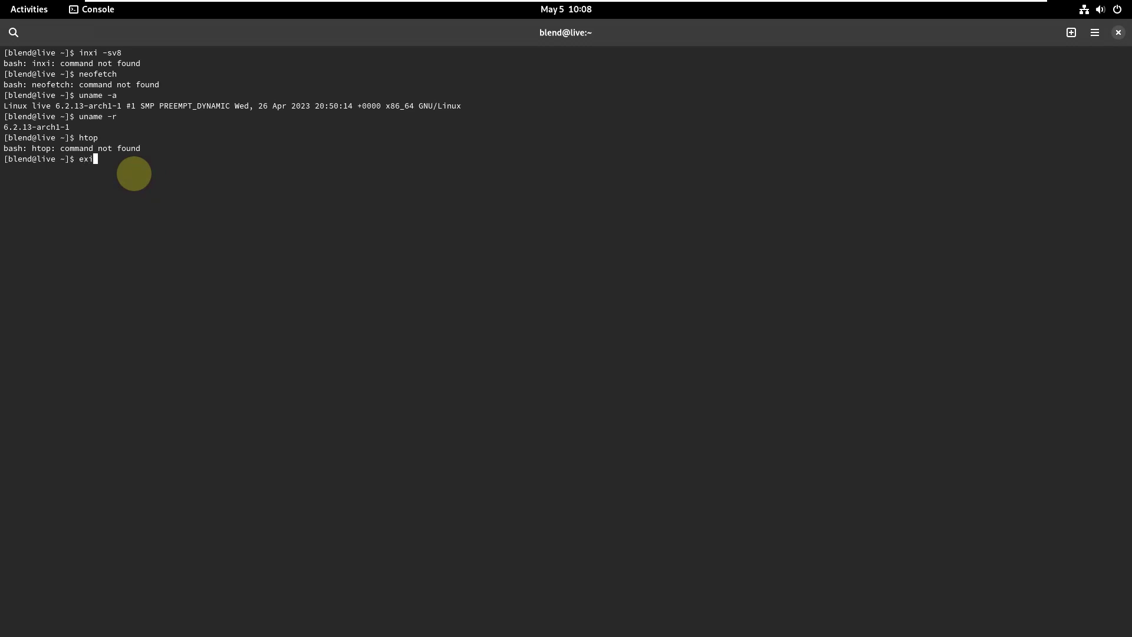
key(Return)
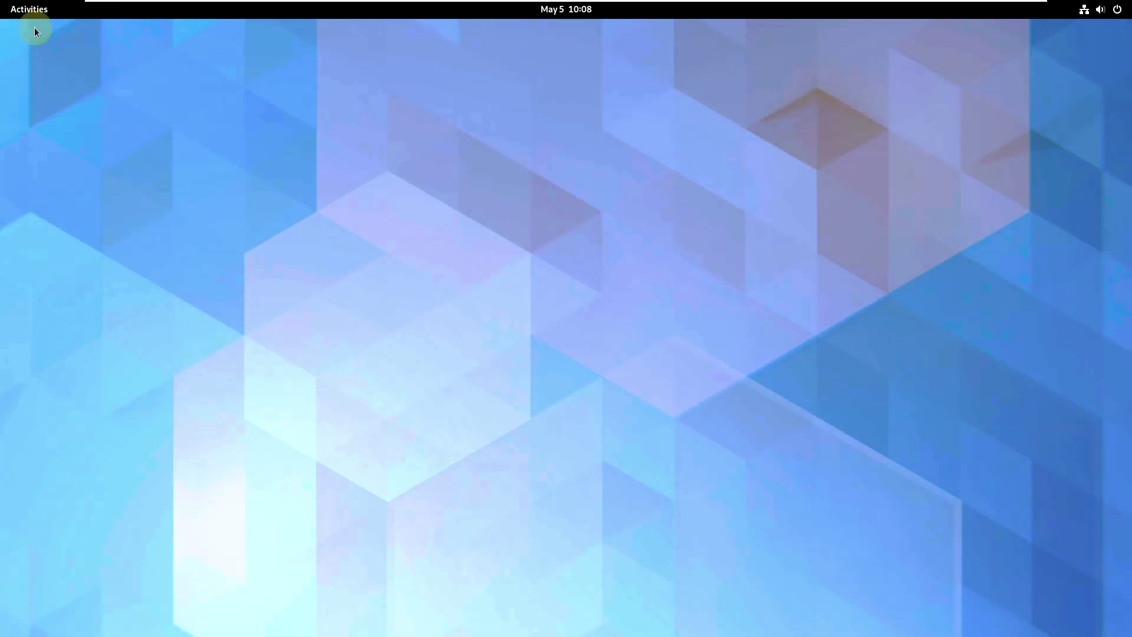
Step: Launch Firefox and close its automatically opened mozilla.org privacy page
key(super)
click(448, 597)
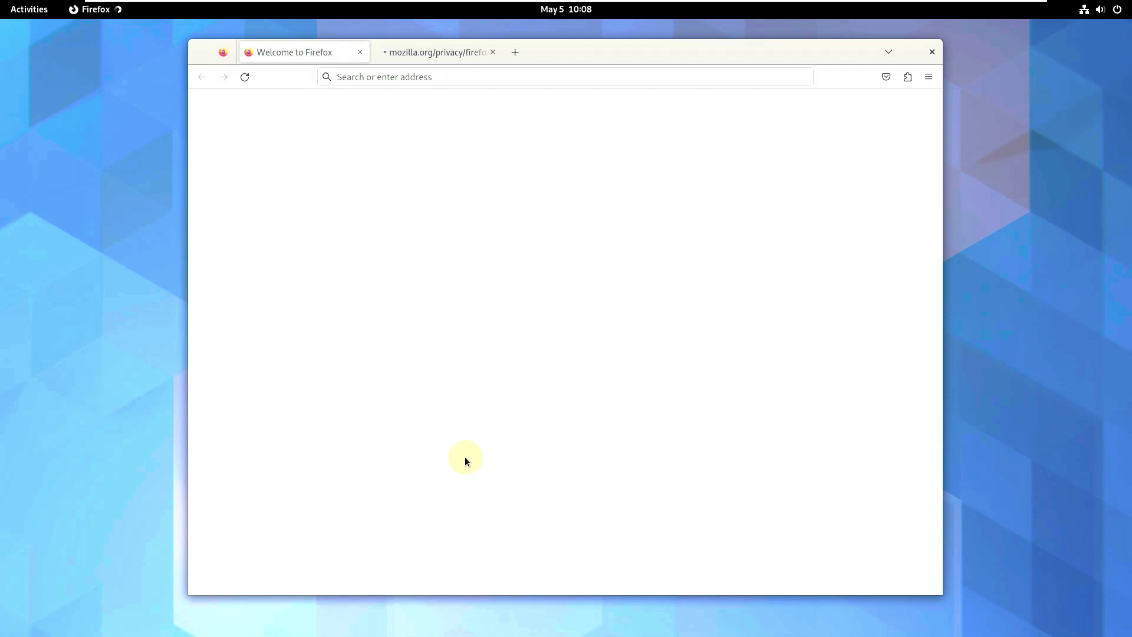
click(493, 51)
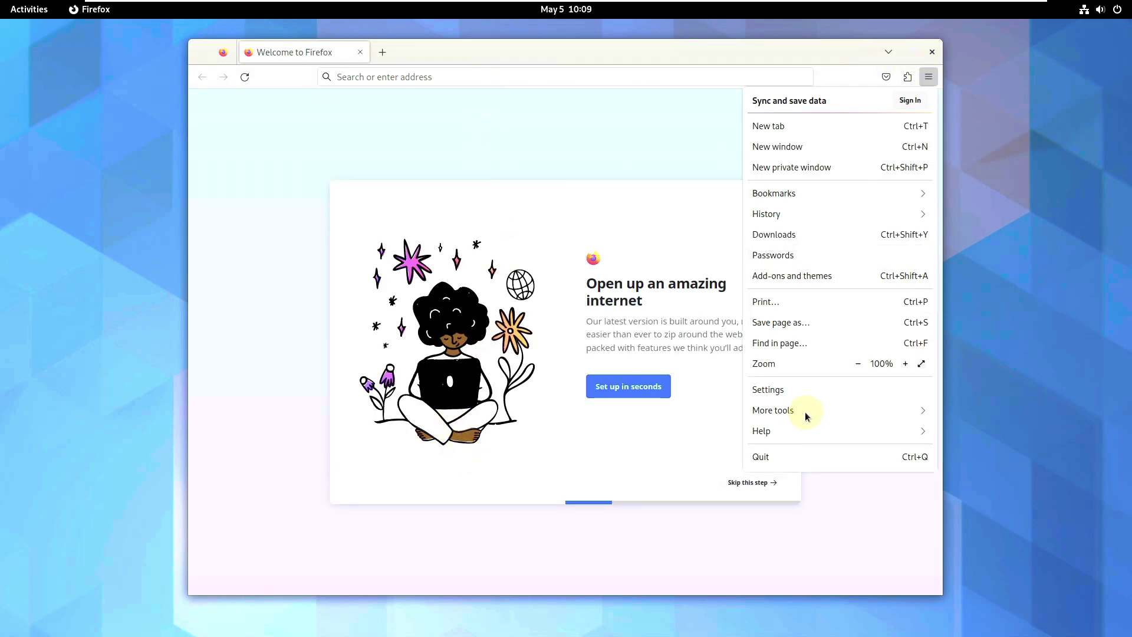
Step: Check the browser version in the About Mozilla Firefox window and close it
click(799, 431)
click(795, 236)
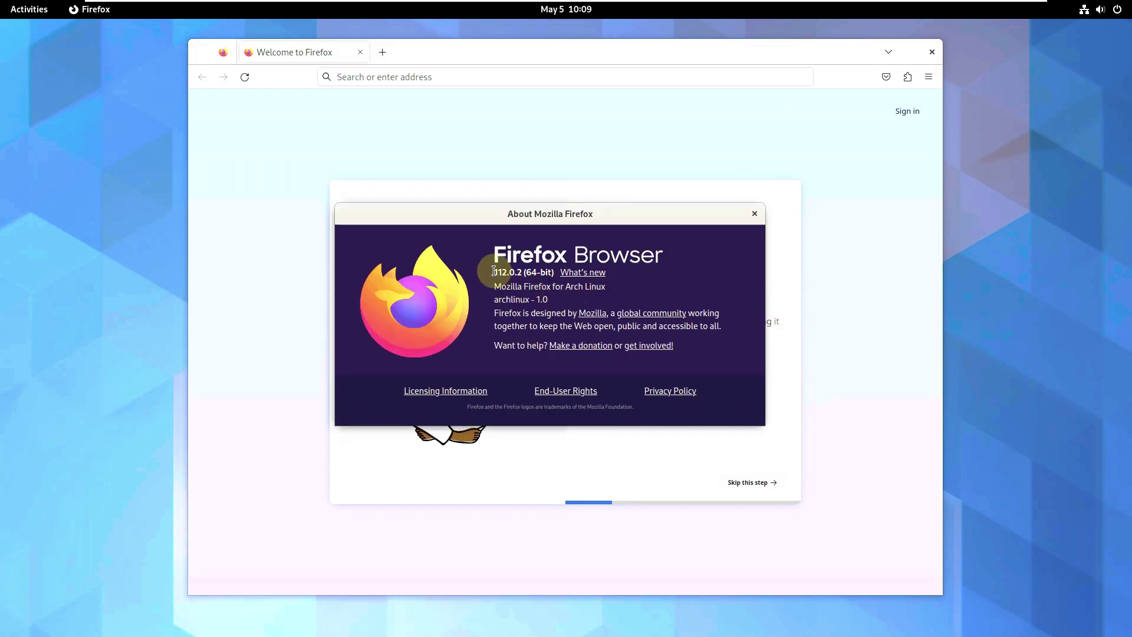
drag(493, 271, 536, 272)
click(755, 214)
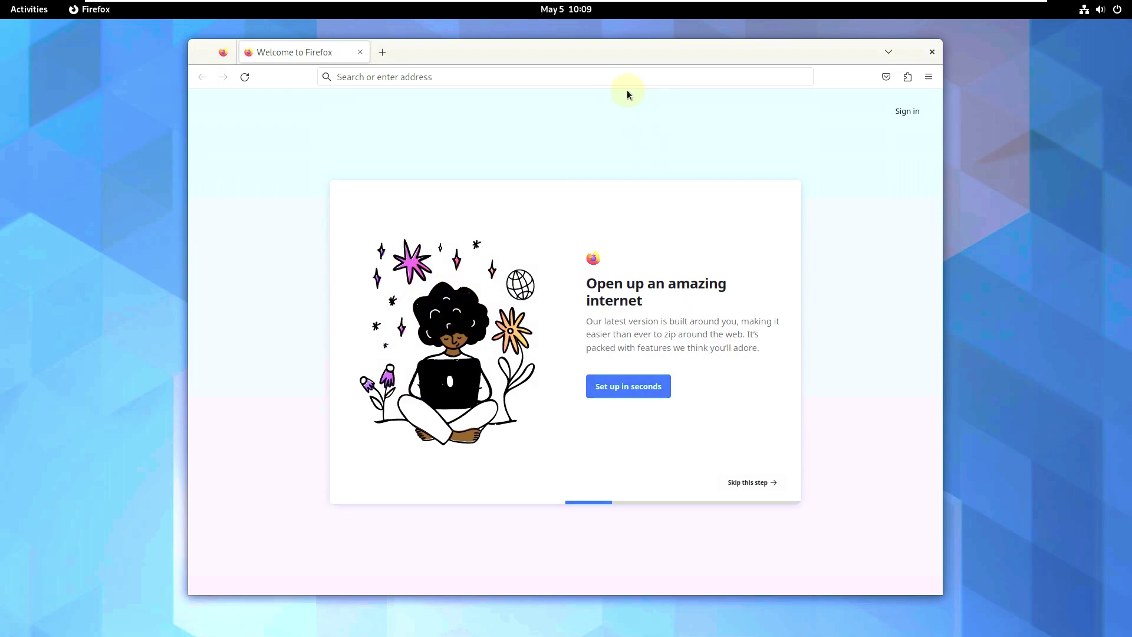
Step: Search the web for "blend os" and open the official blendos.co website from the results
click(618, 79)
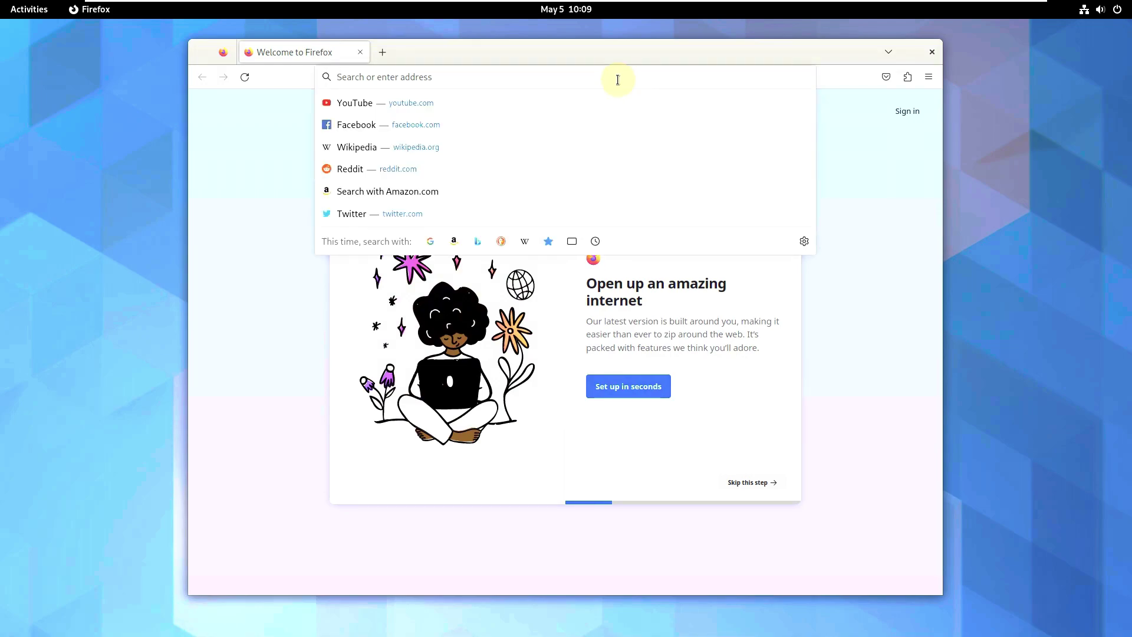
text(blend)
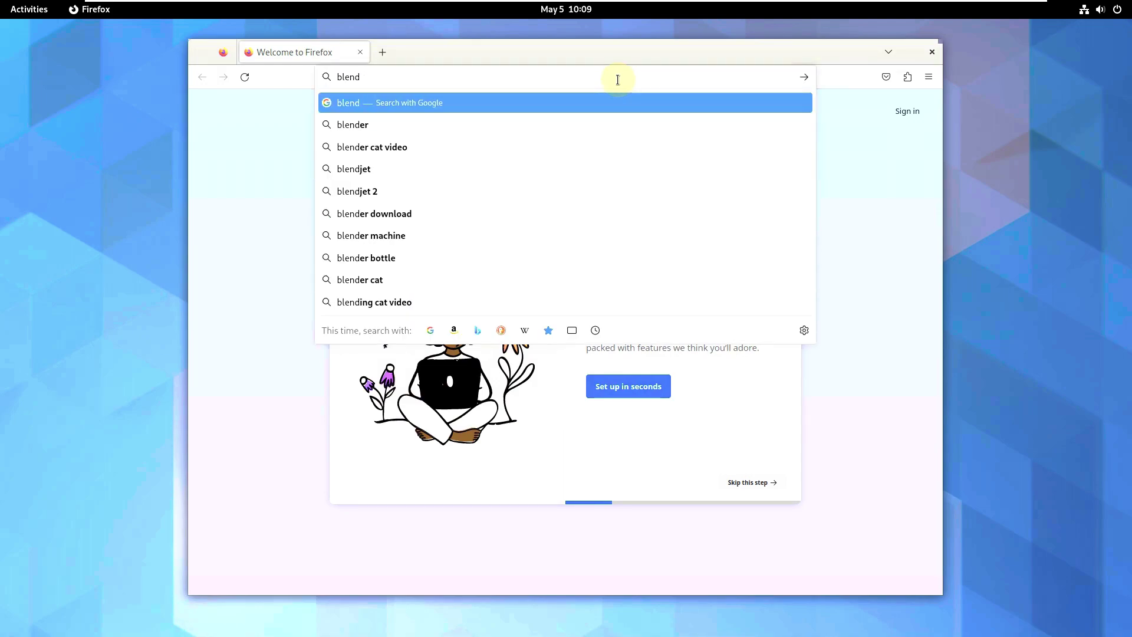
text( os)
key(Return)
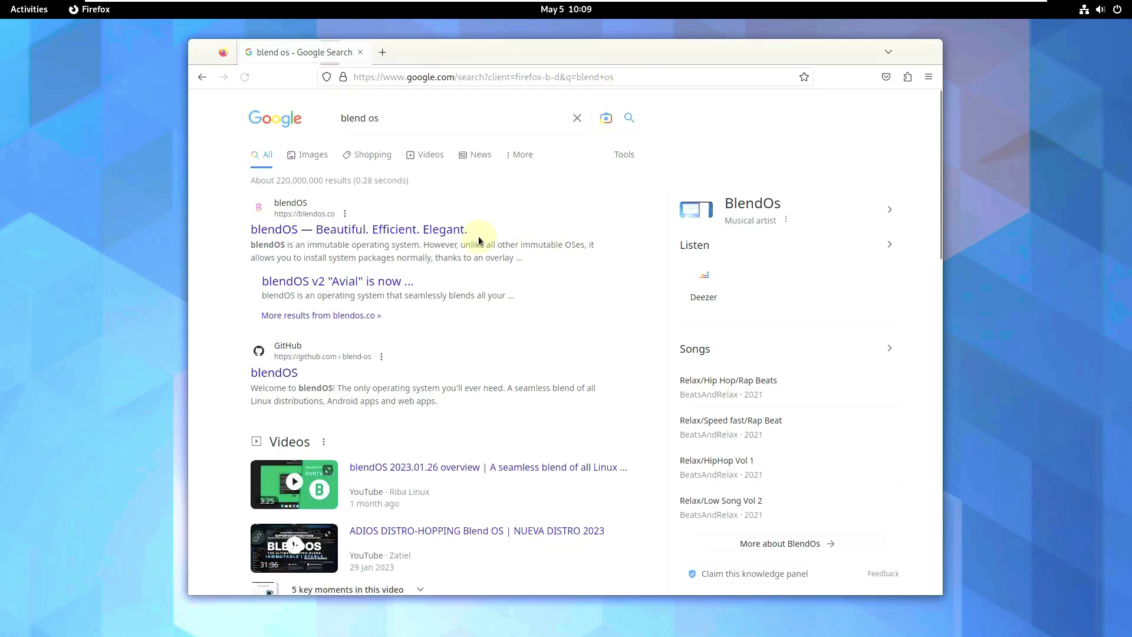
click(406, 233)
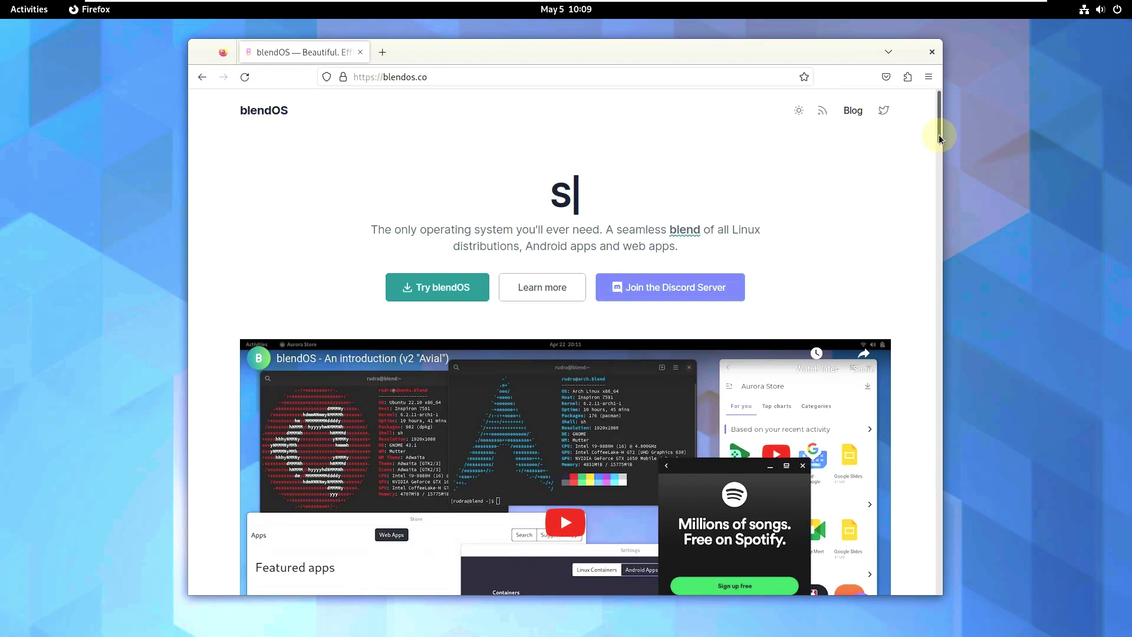
Step: Follow Try blendOS from the blendOS homepage to the GitHub release and examine the release's address and ISO download links
drag(938, 134, 925, 112)
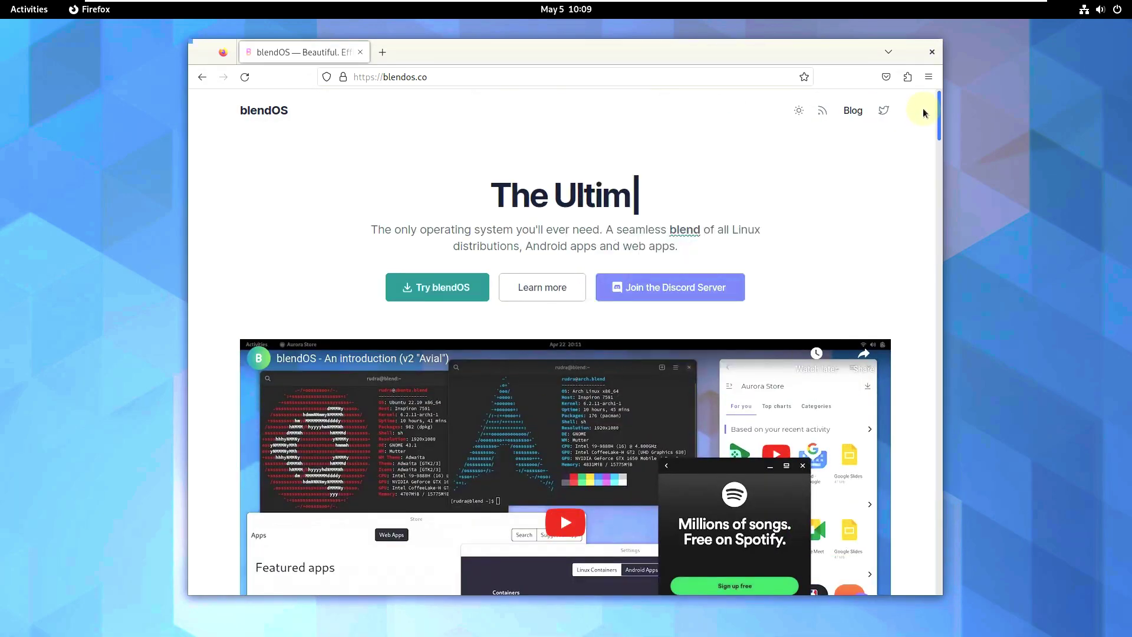
click(444, 292)
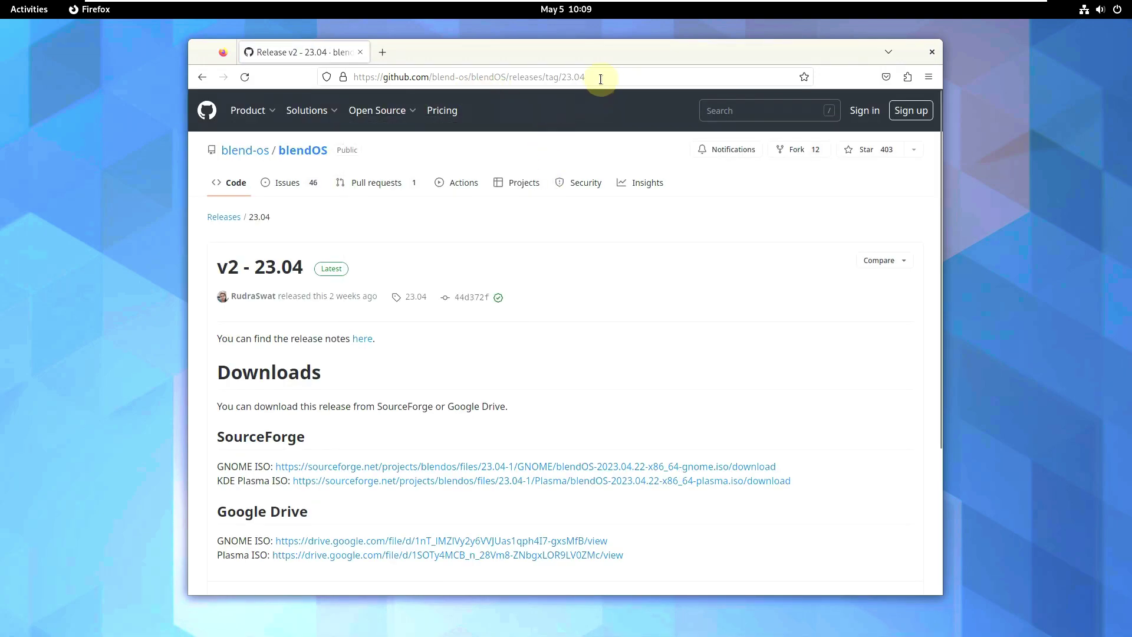
drag(600, 78, 353, 77)
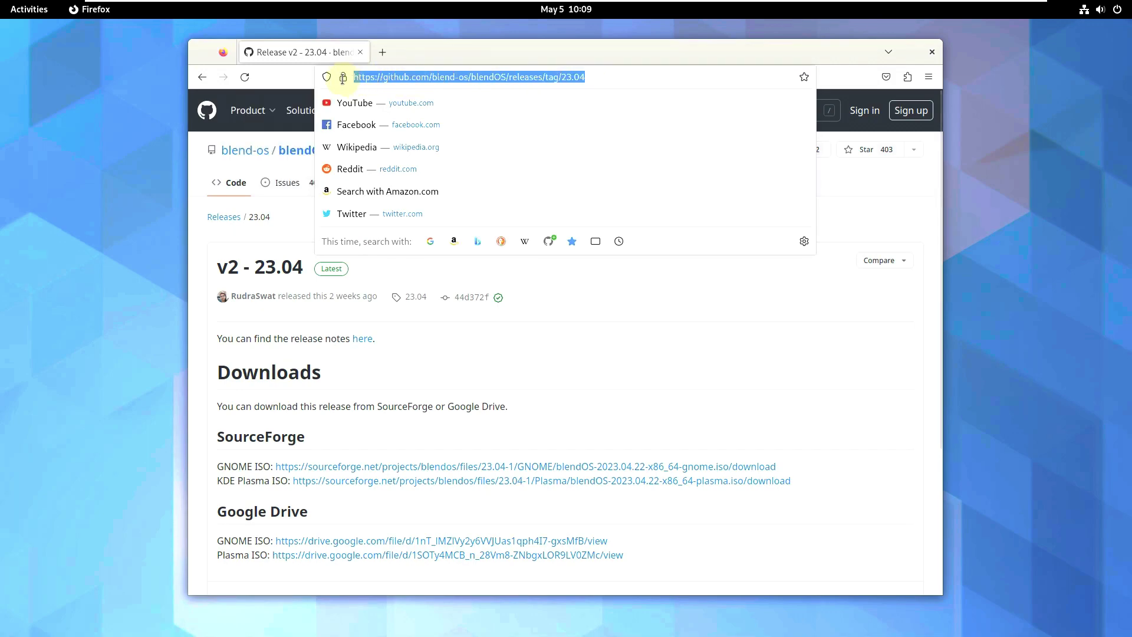
click(712, 330)
scroll(548, 260, down, 5)
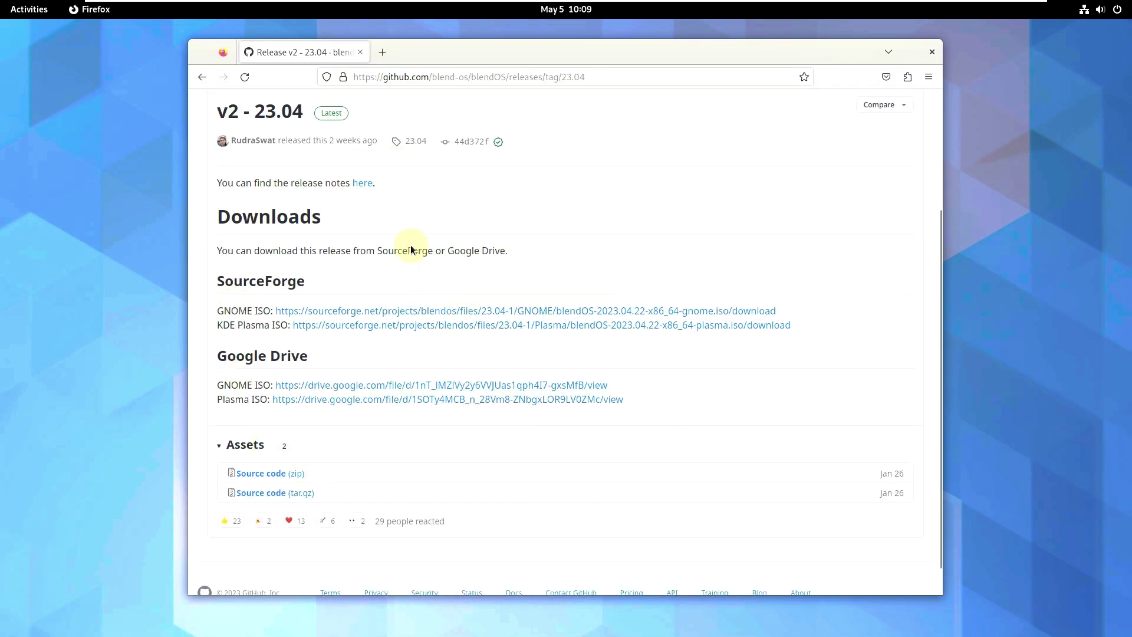
Step: Examine the GitHub release page's version number, release date and the SourceForge and Google Drive ISO links
scroll(277, 274, up, 5)
drag(306, 273, 255, 270)
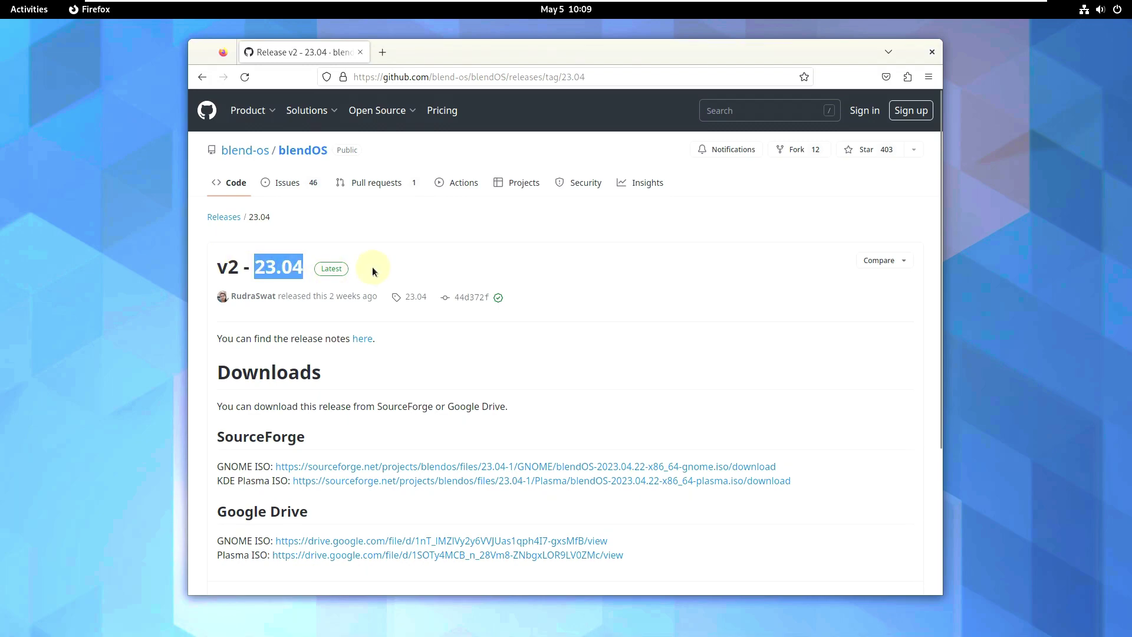
click(380, 293)
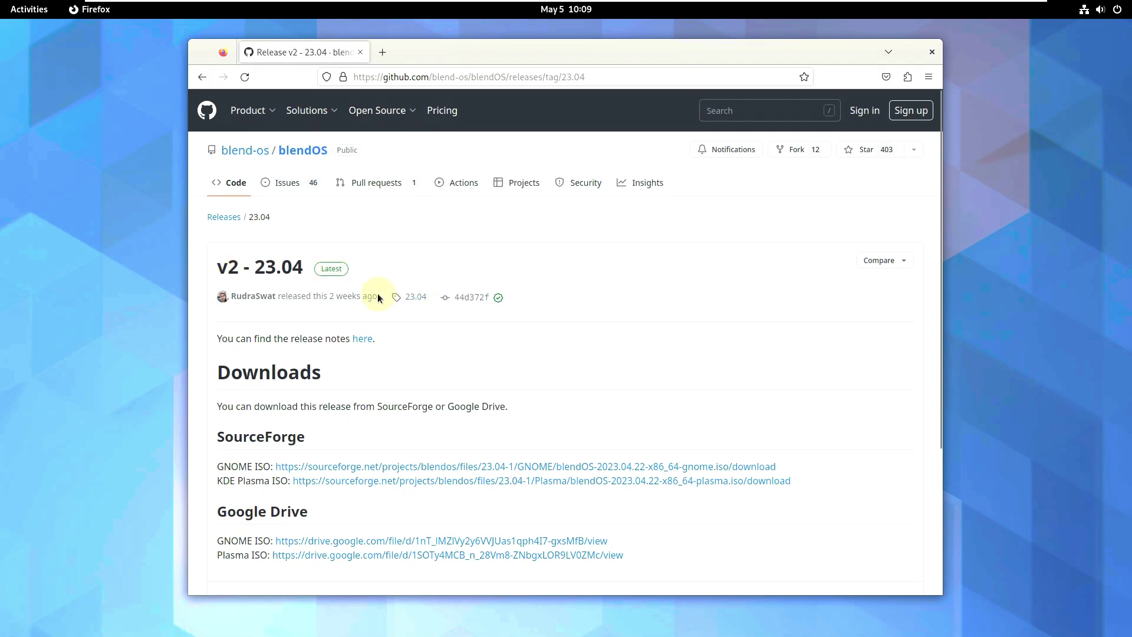
drag(377, 294, 331, 294)
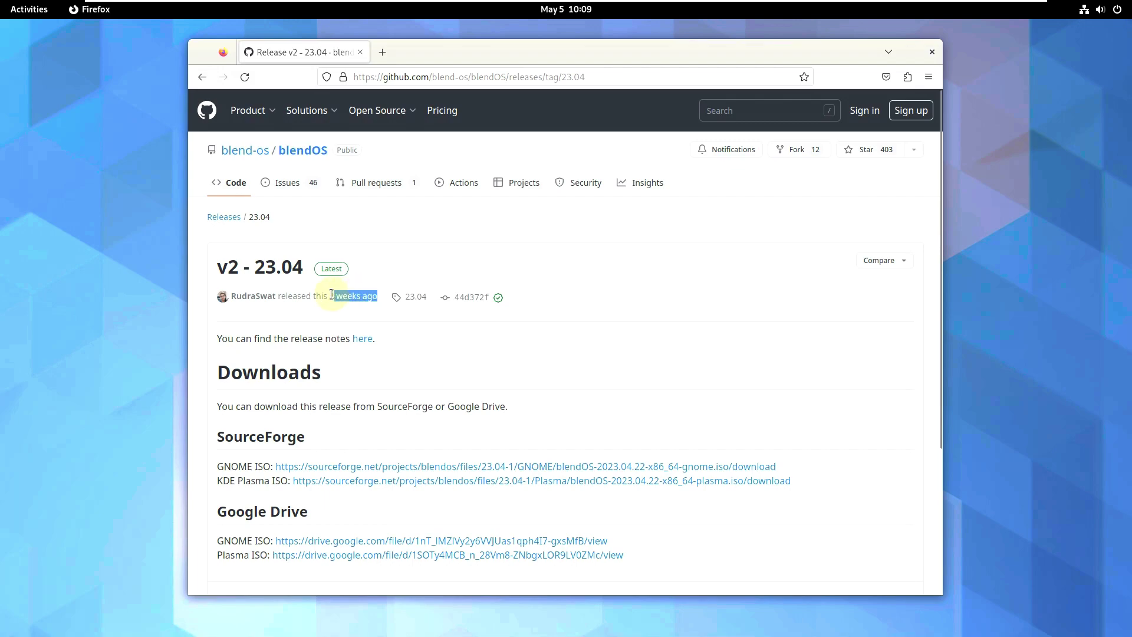
click(433, 261)
scroll(434, 261, down, 5)
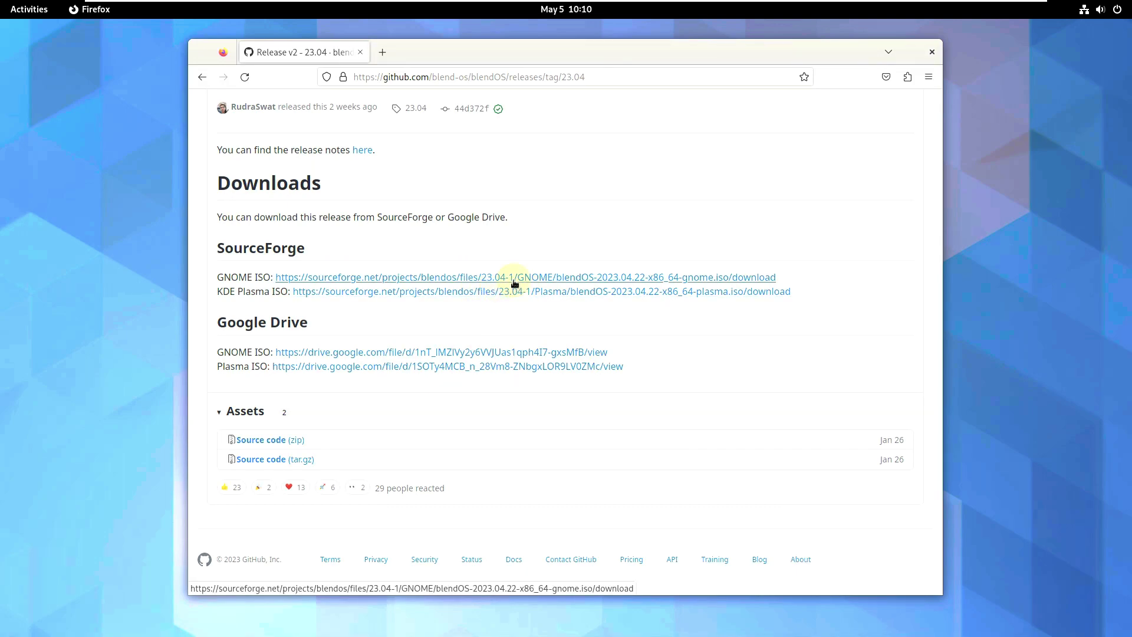
scroll(518, 297, up, 5)
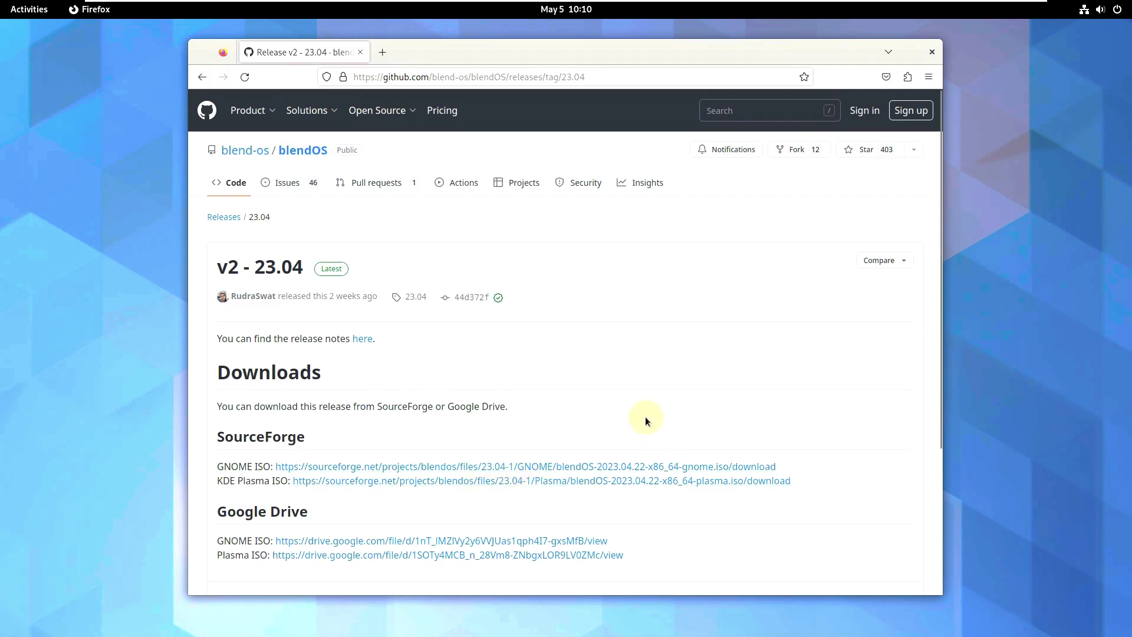
mouse_move(275, 303)
scroll(701, 352, down, 3)
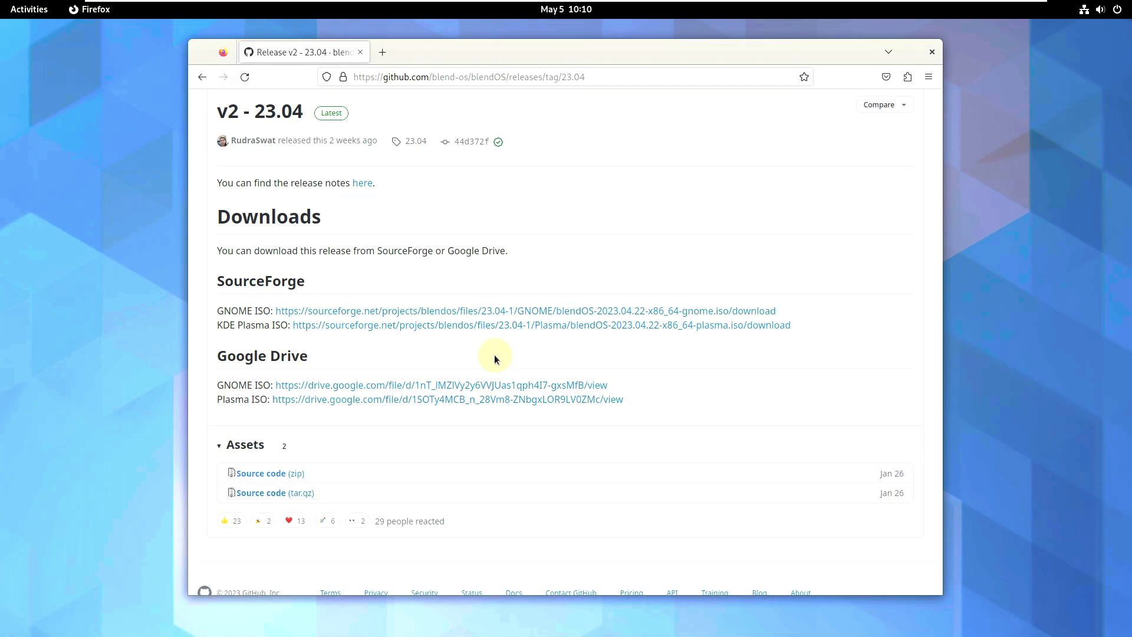
scroll(494, 354, up, 4)
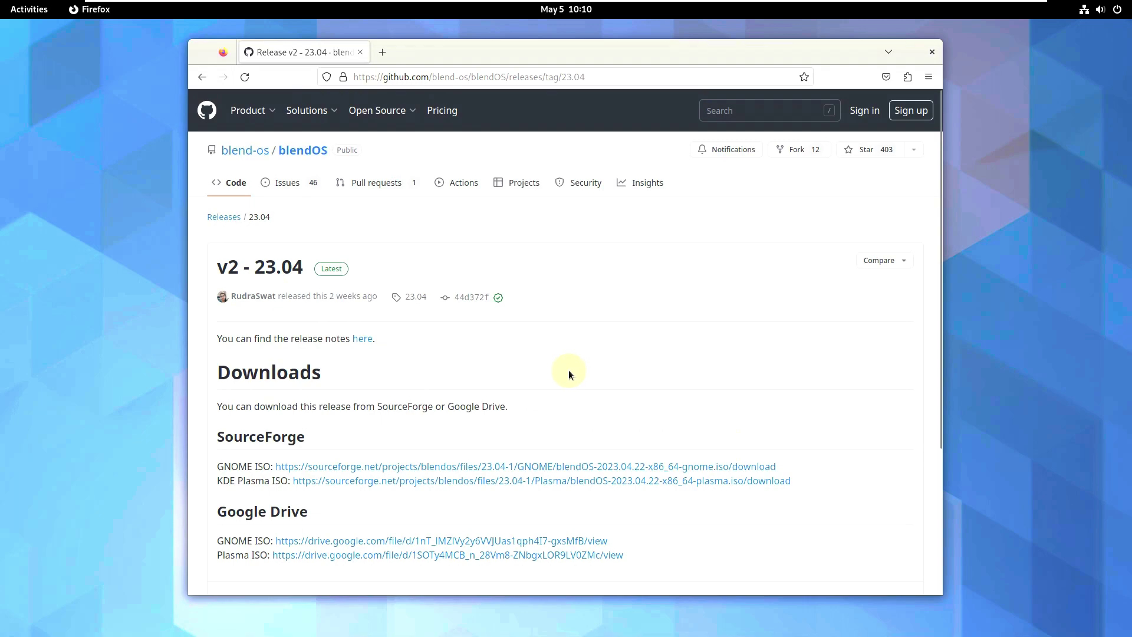
Step: Start the GNOME ISO download from SourceForge, cancel it and return to the GitHub release page
scroll(569, 369, down, 2)
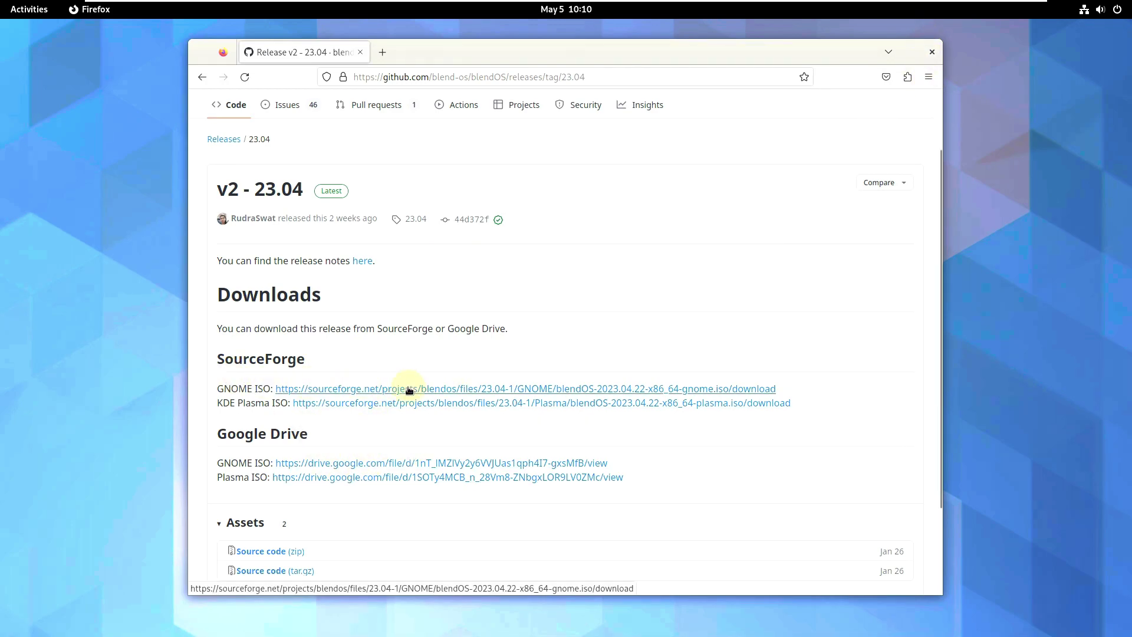
click(380, 389)
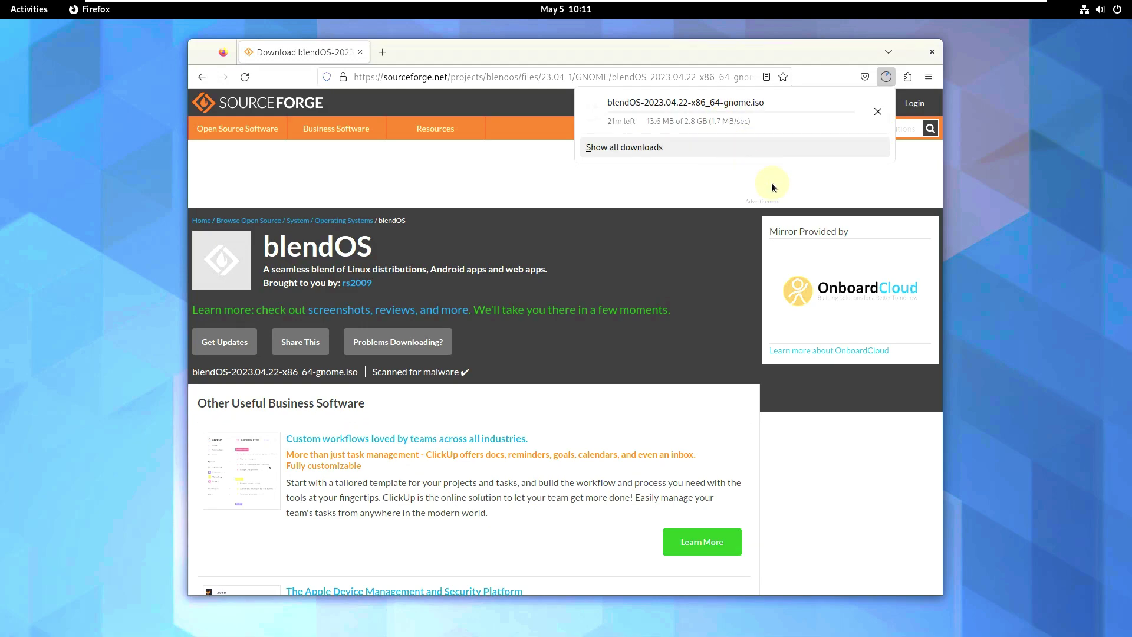
click(877, 111)
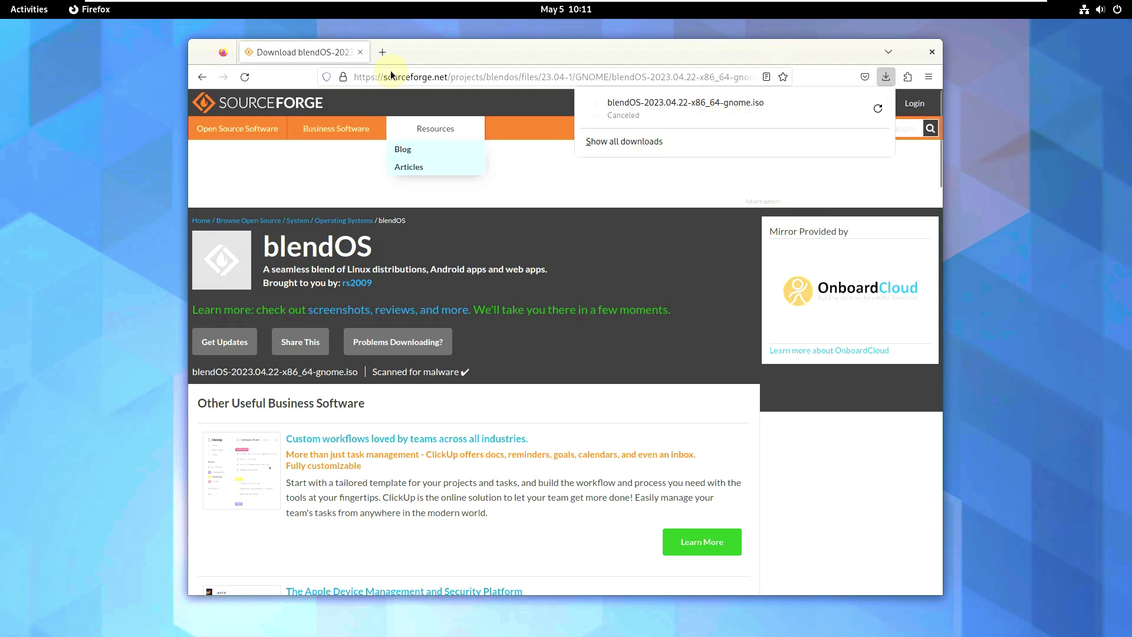
click(202, 76)
Step: Try to download the GNOME ISO from Google Drive, and close Firefox after returning to the release page
scroll(360, 251, down, 3)
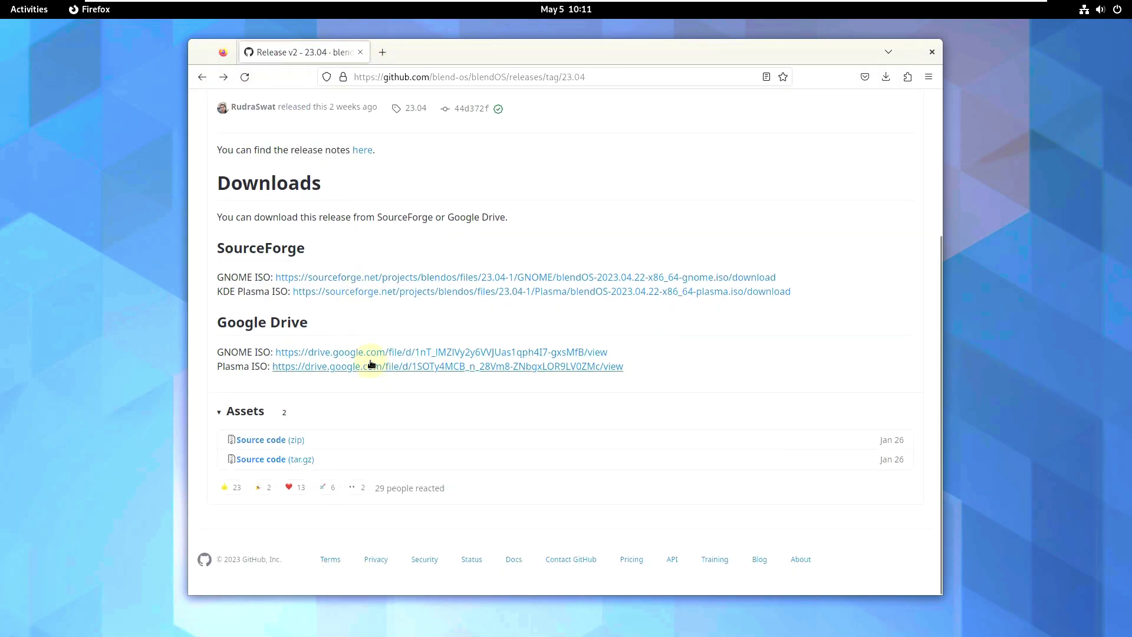
click(375, 366)
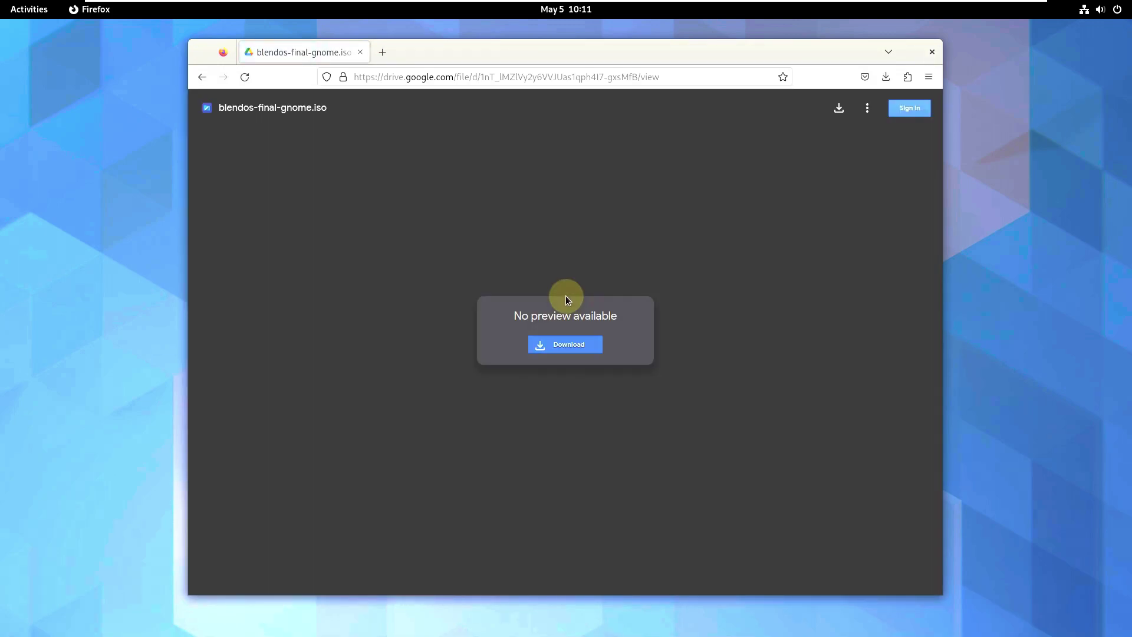
click(576, 348)
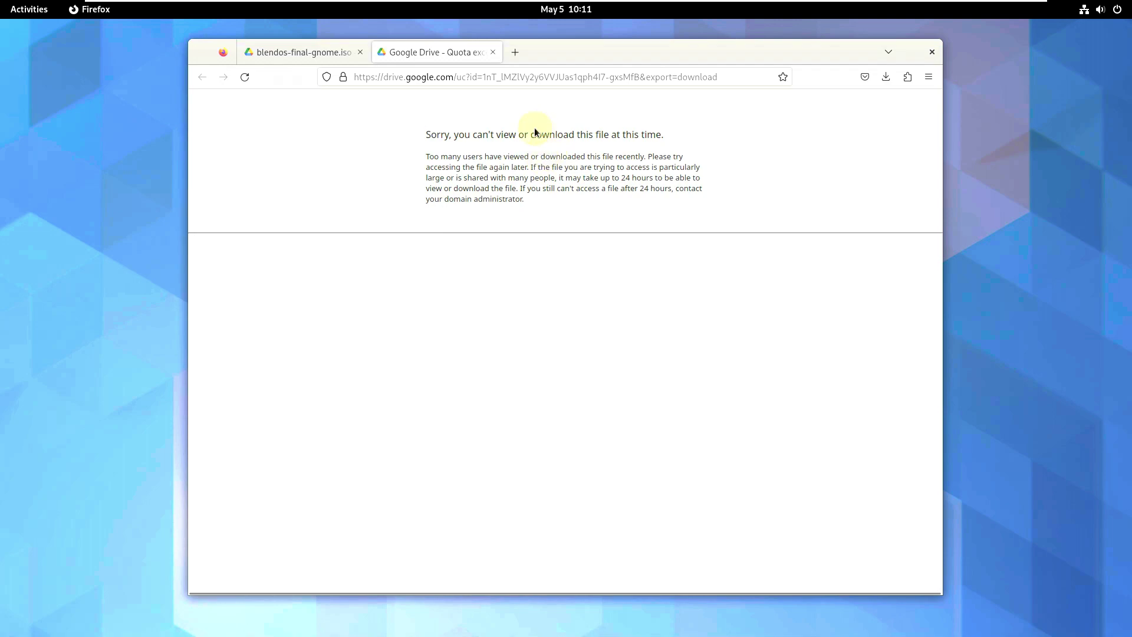
drag(429, 134, 479, 30)
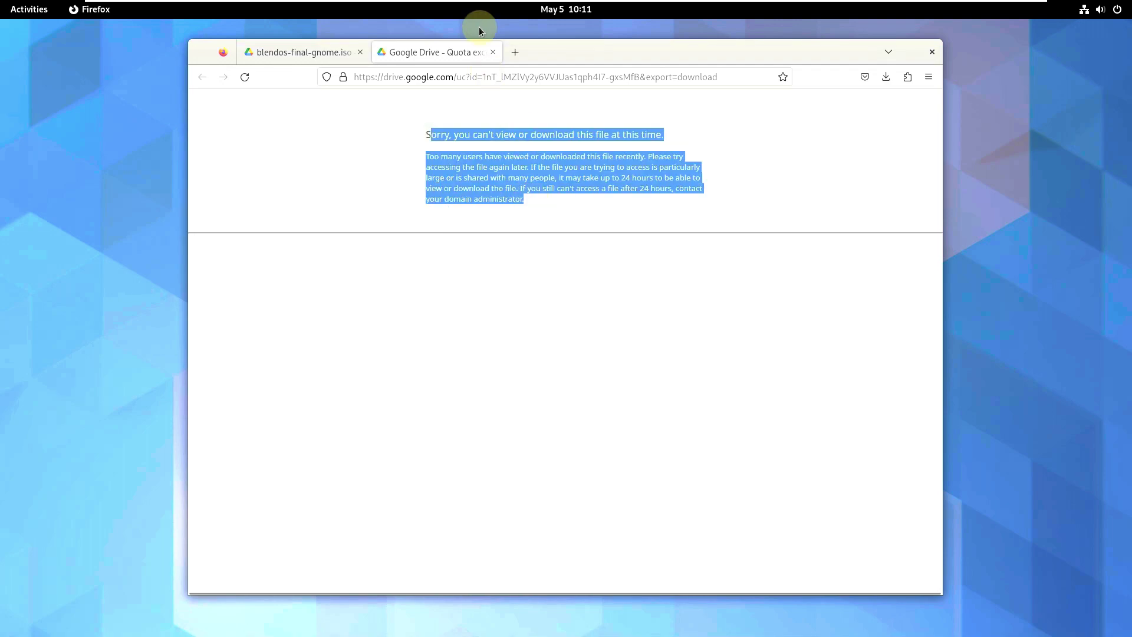
click(493, 52)
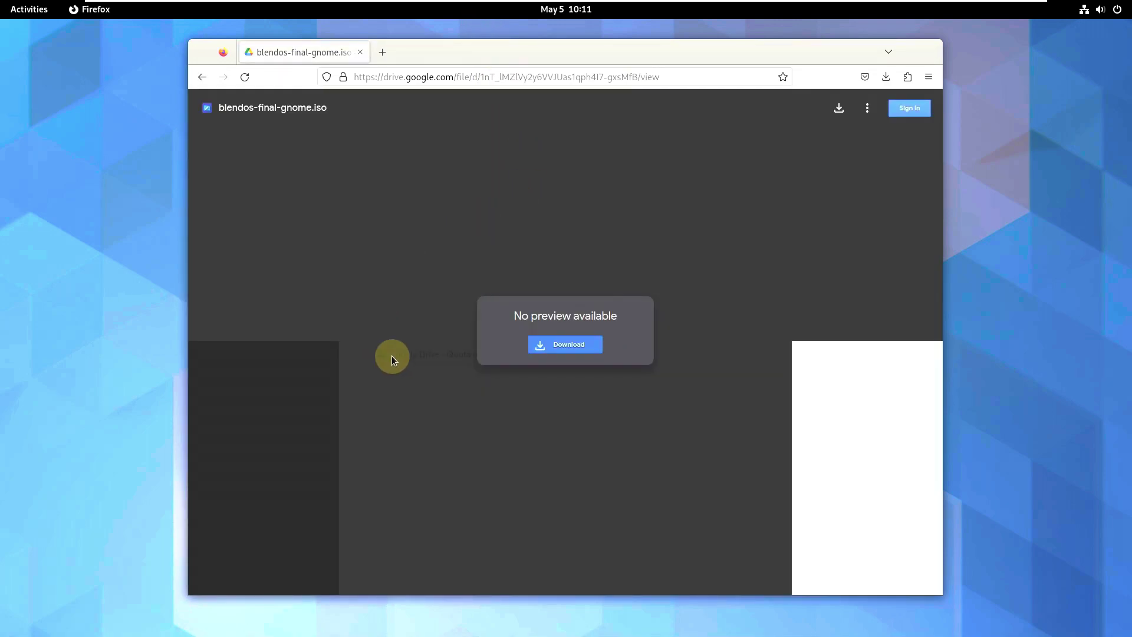
click(201, 77)
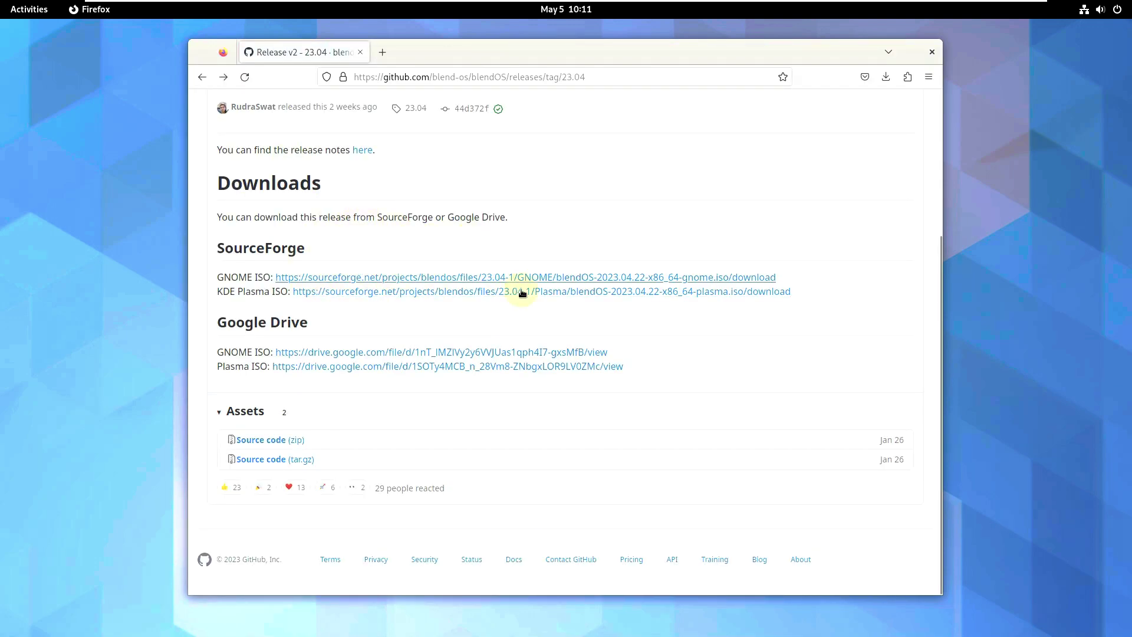
scroll(717, 211, up, 5)
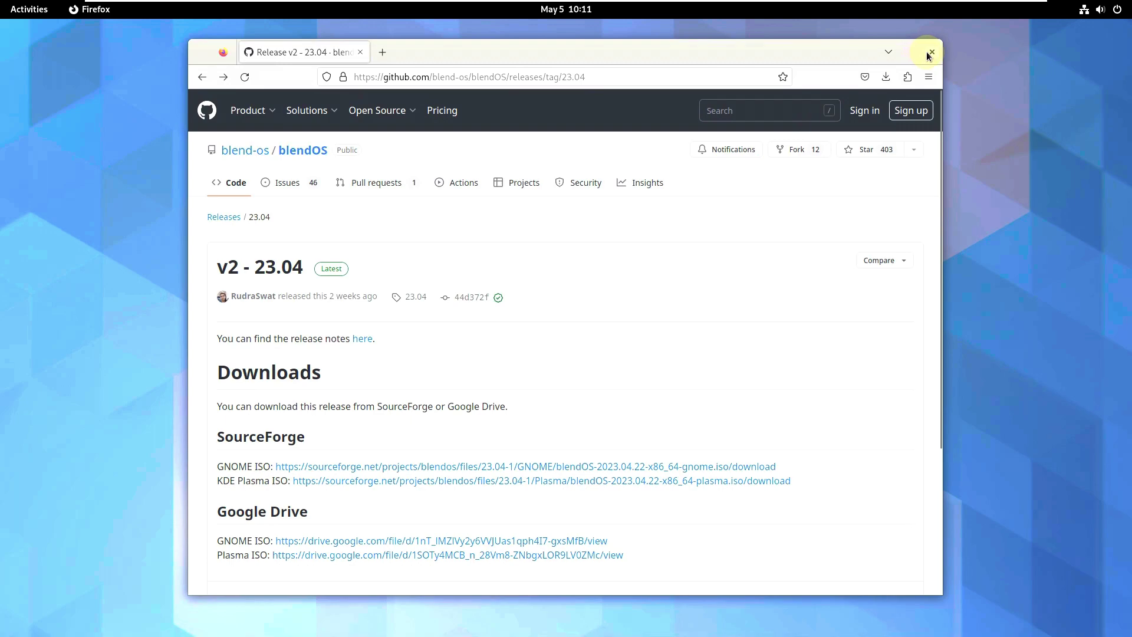
click(930, 53)
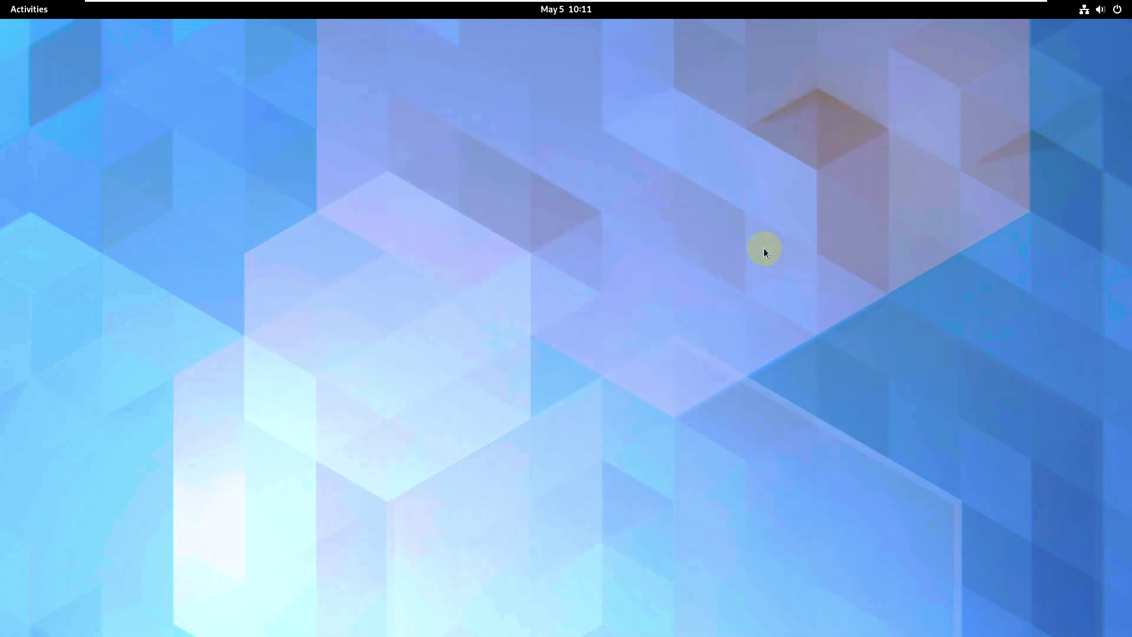
Step: Browse both pages of the installed applications grid and the contents of the Utilities folder
click(42, 13)
click(696, 589)
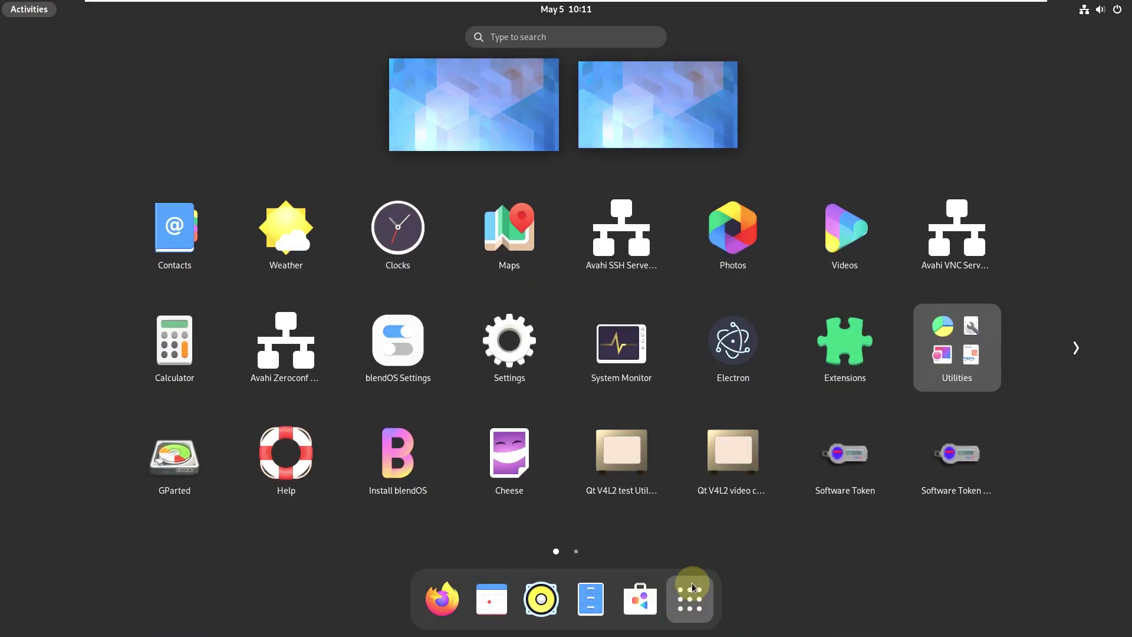
click(285, 459)
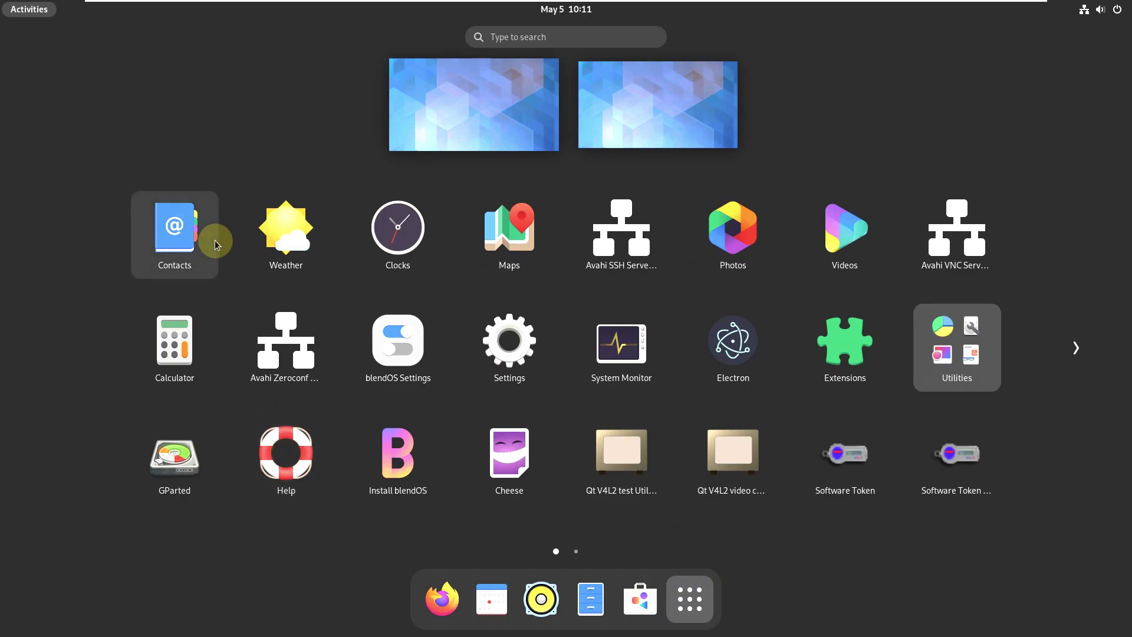
click(955, 351)
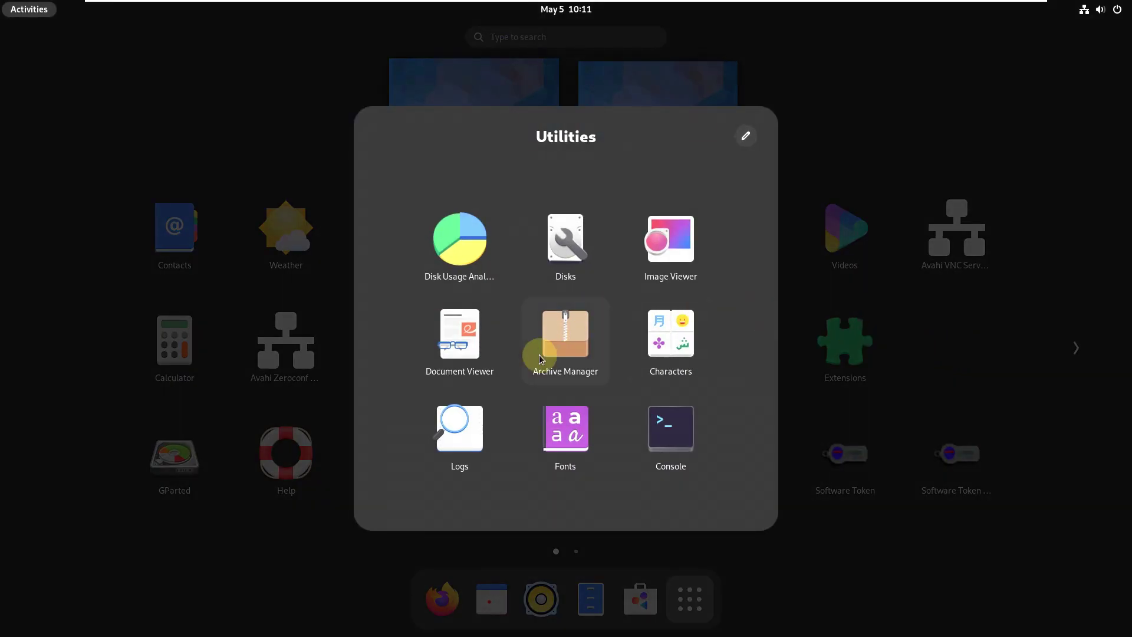
click(879, 515)
scroll(821, 396, down, 1)
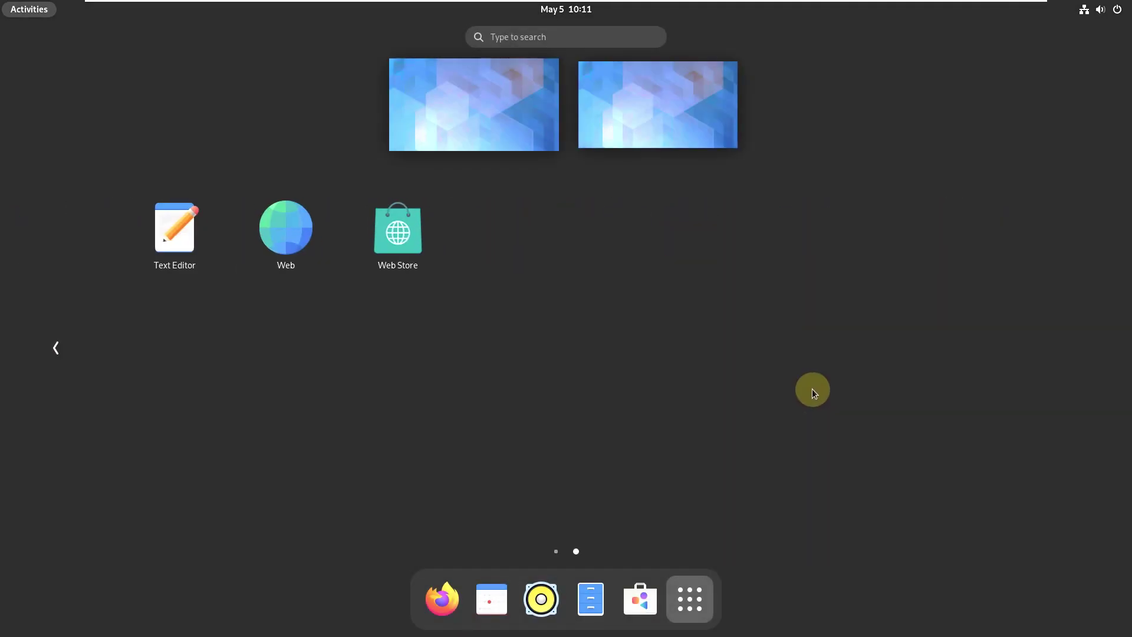
scroll(812, 392, up, 1)
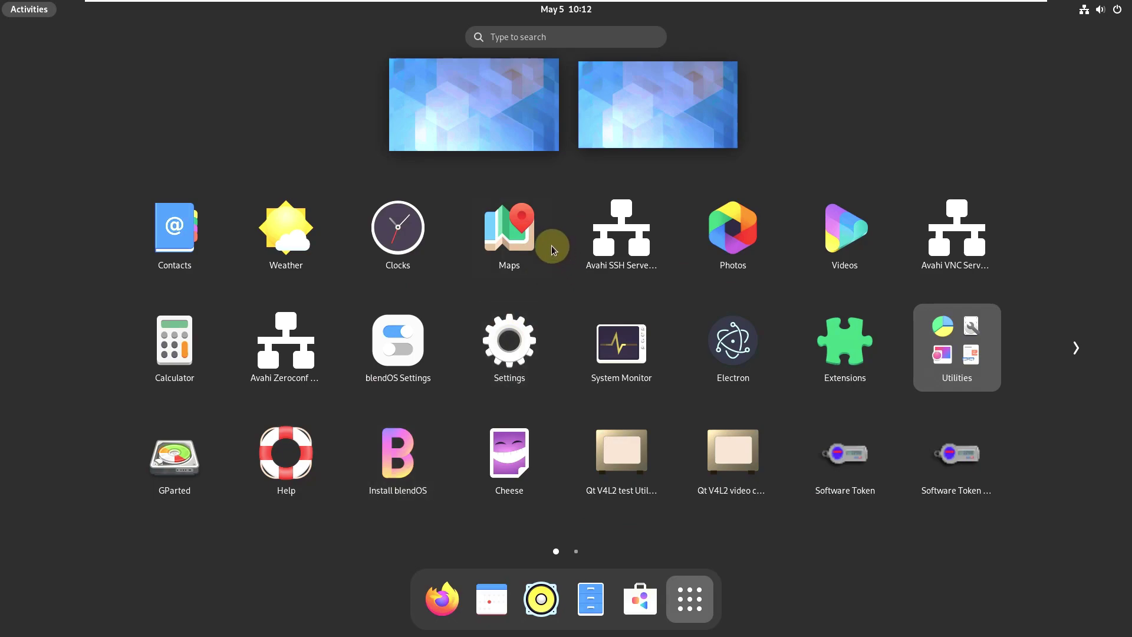
Step: View the Linux Containers and Android Apps sections of blendOS Settings, and close the window
click(426, 361)
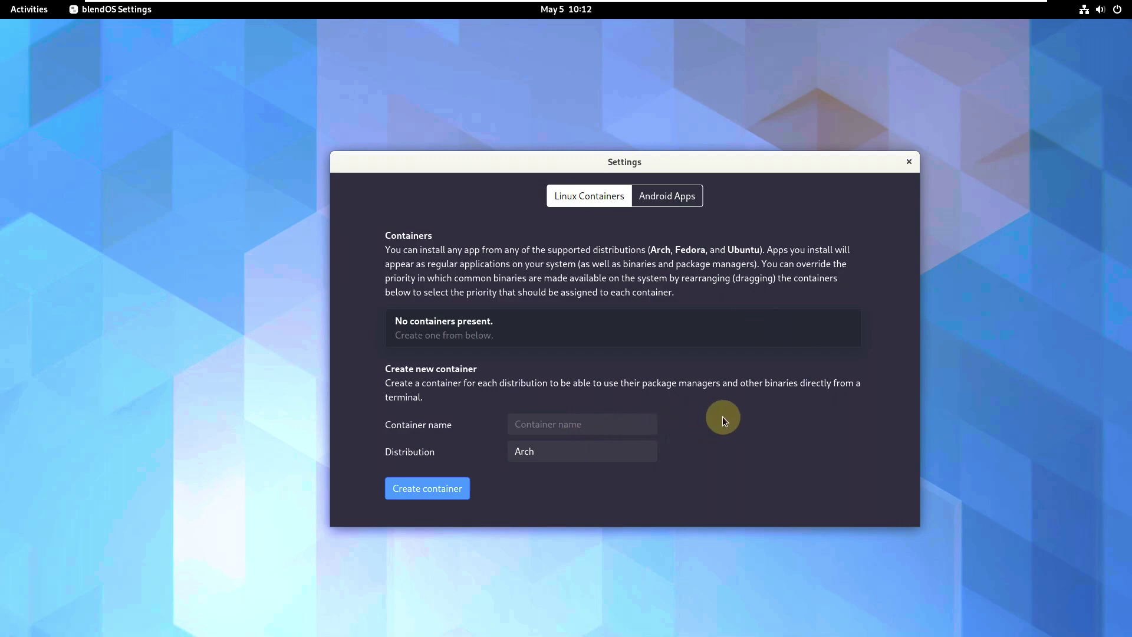
click(654, 198)
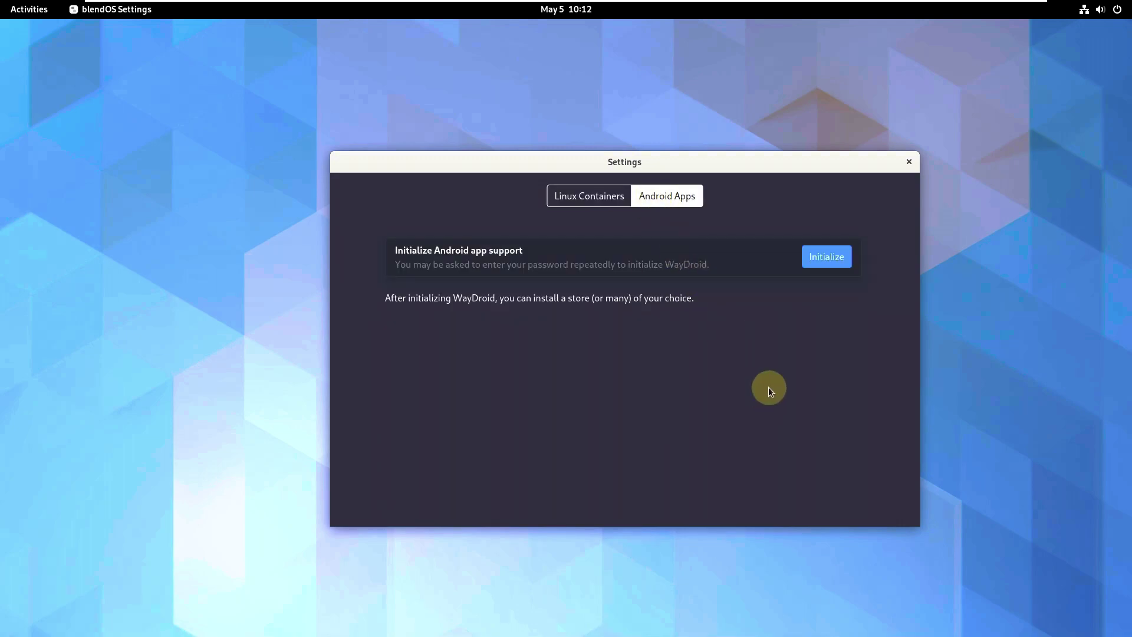
click(556, 195)
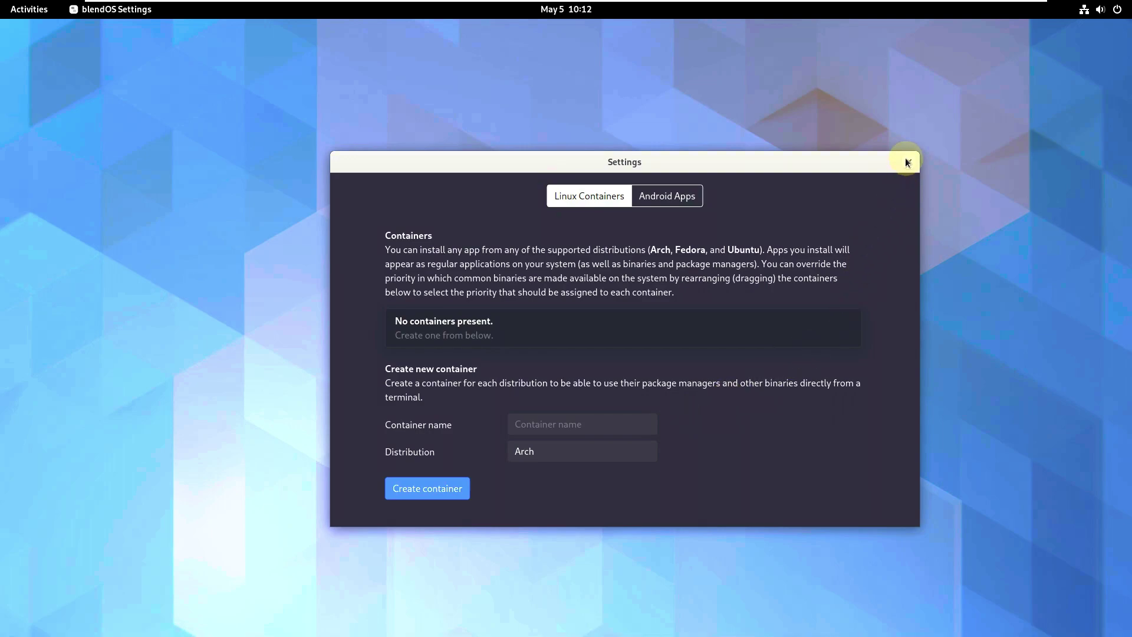
click(907, 162)
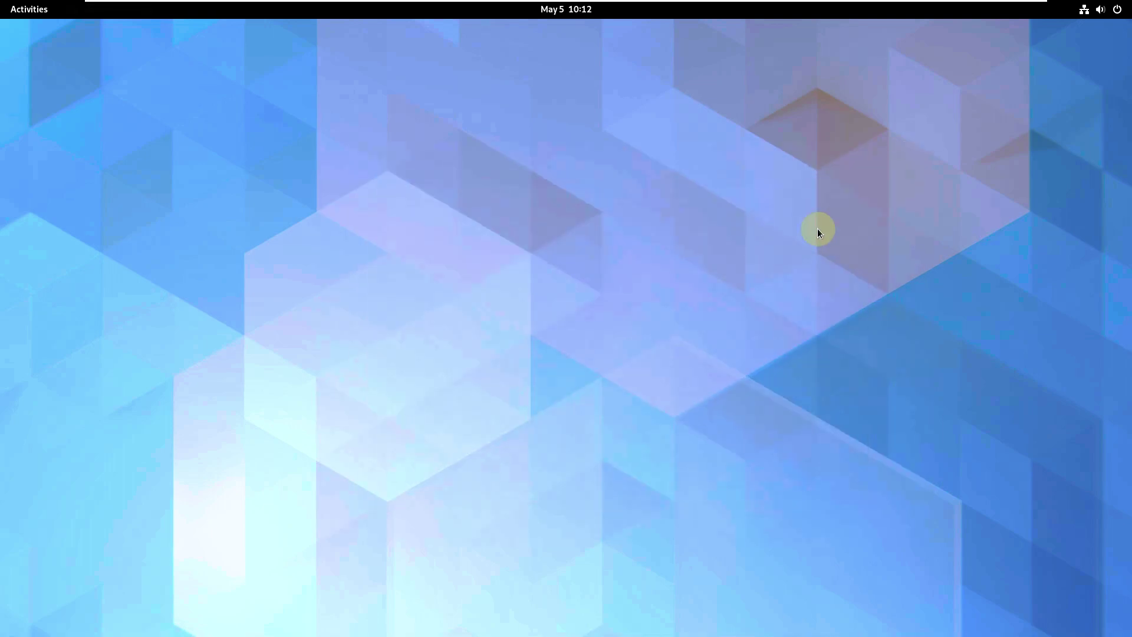
Step: Check the file manager's version in its About Files window, and close Files
click(44, 13)
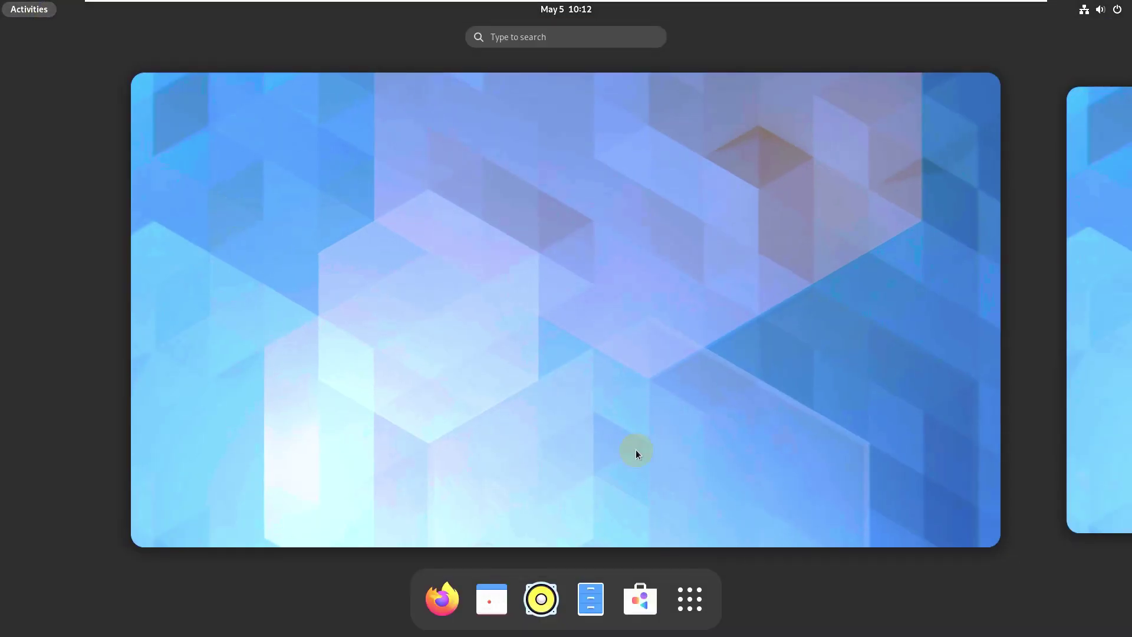
click(591, 598)
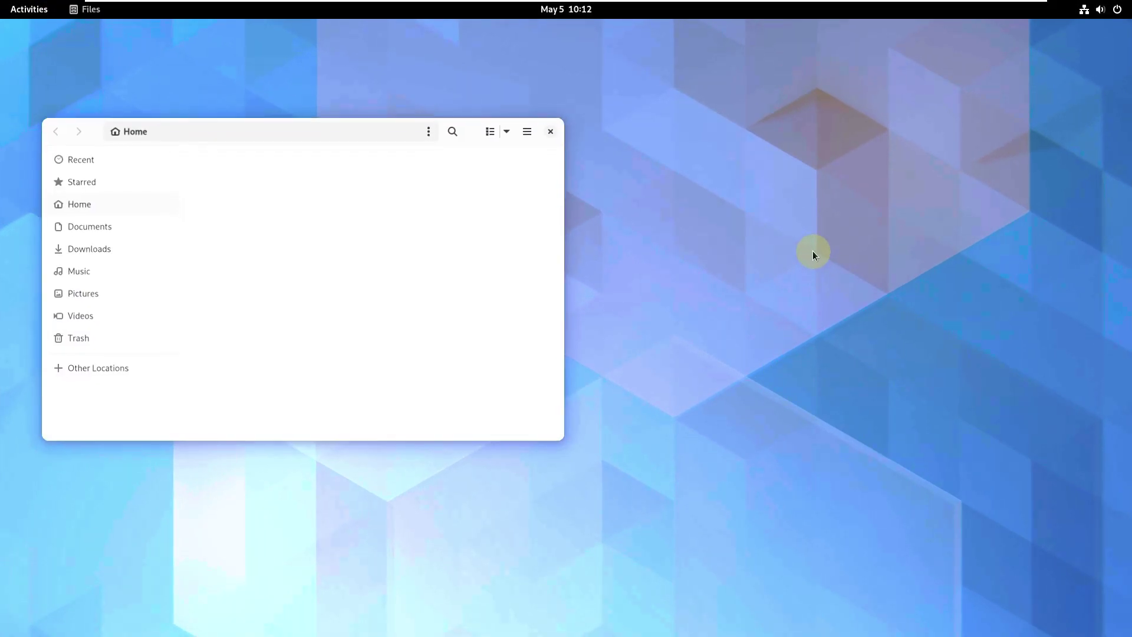
click(521, 135)
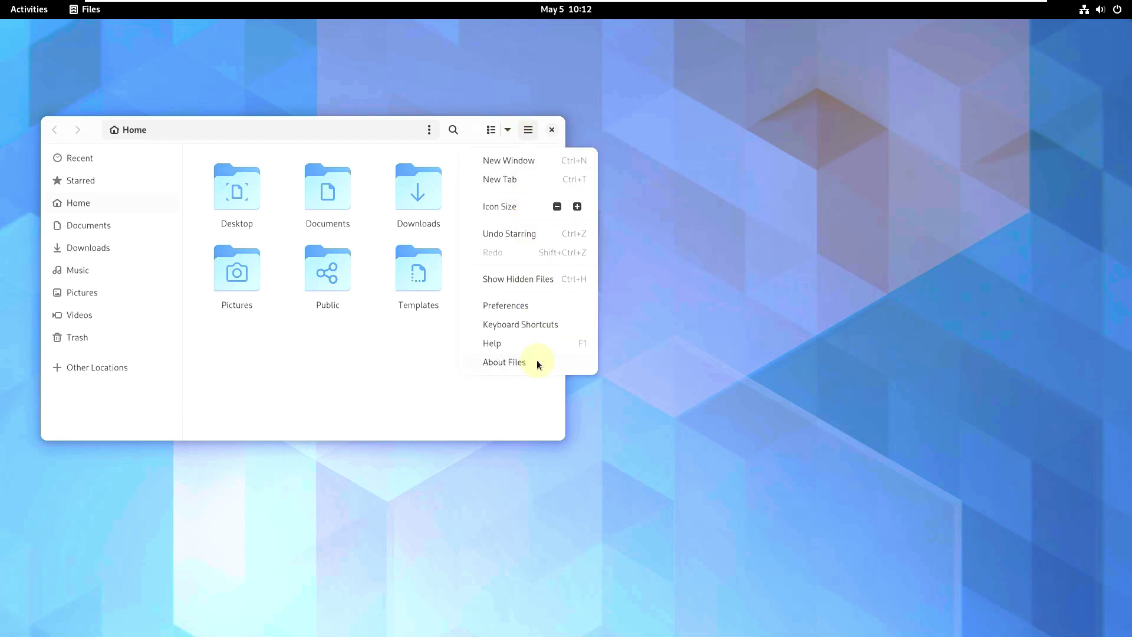
click(536, 360)
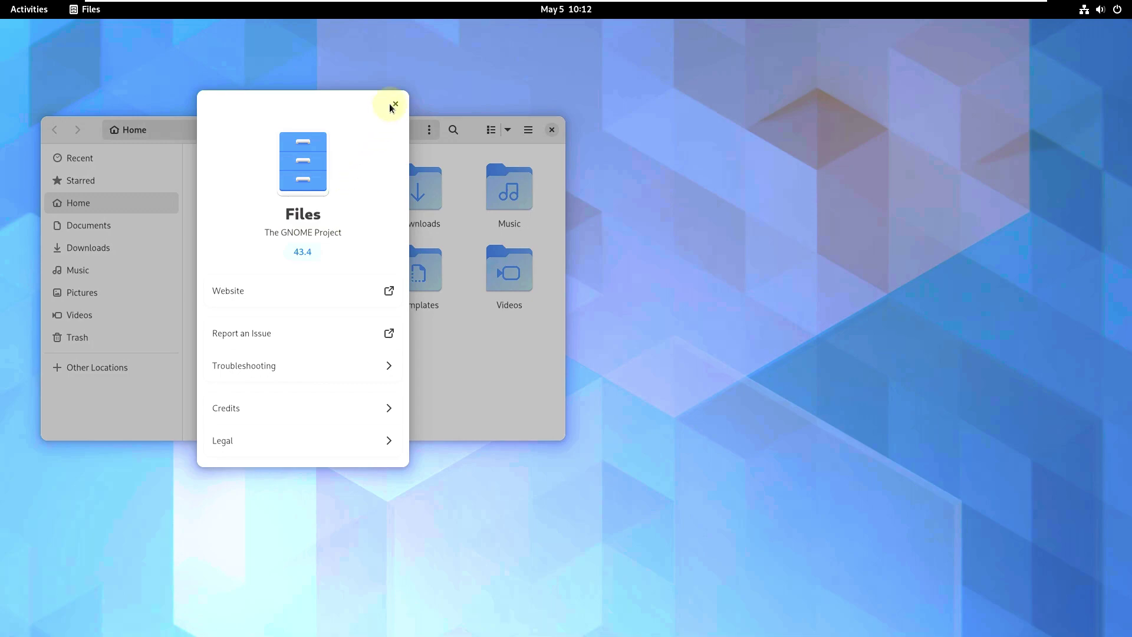
click(390, 104)
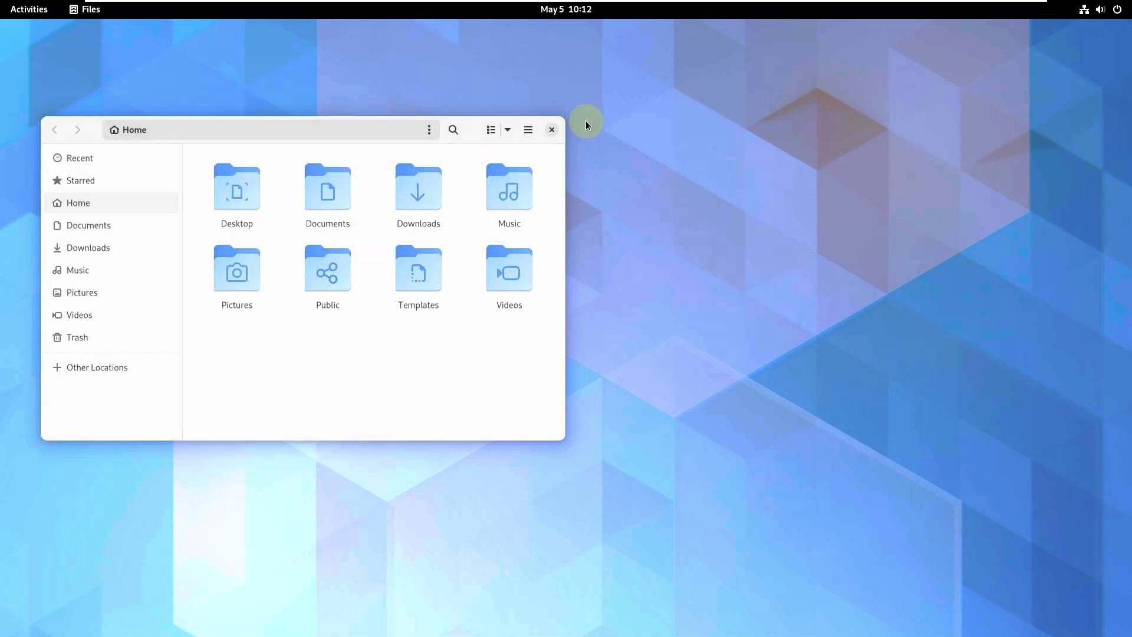
click(551, 129)
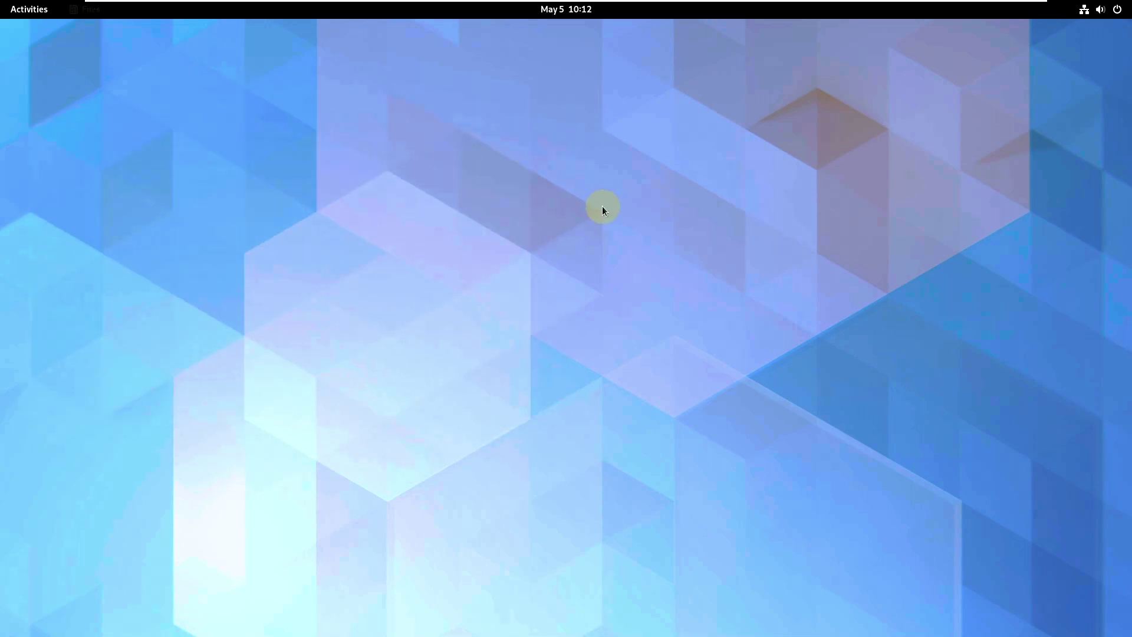
Step: View the wired connection options in the system quick settings and dismiss them
click(1108, 9)
click(991, 105)
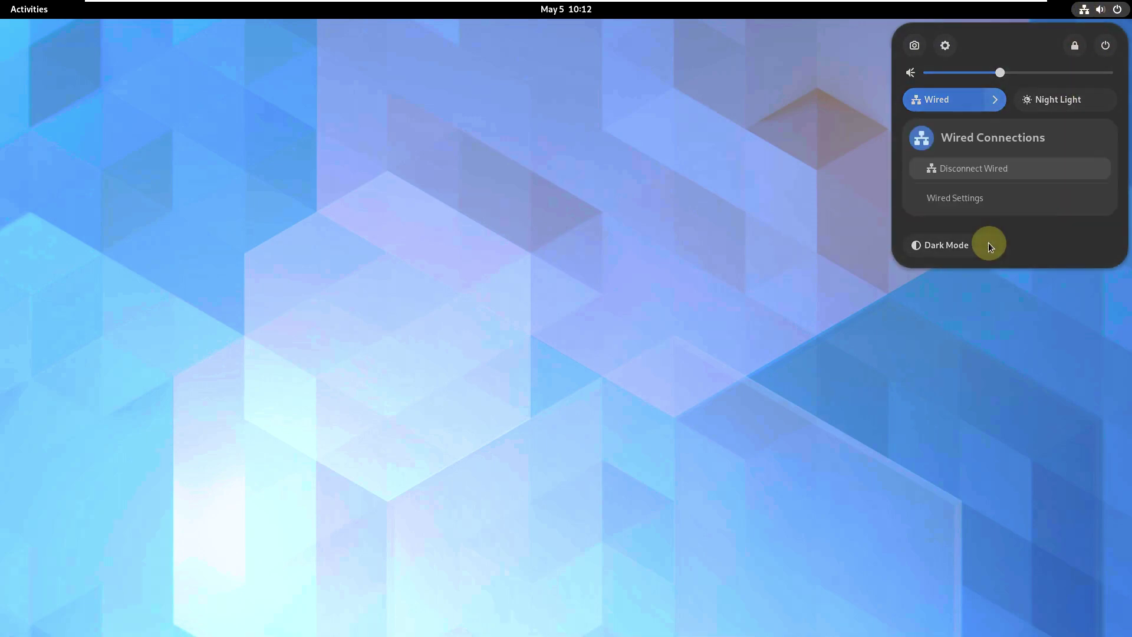
key(Escape)
Step: Open Software, maximize its window, and check its version in the About Software window
click(2, 13)
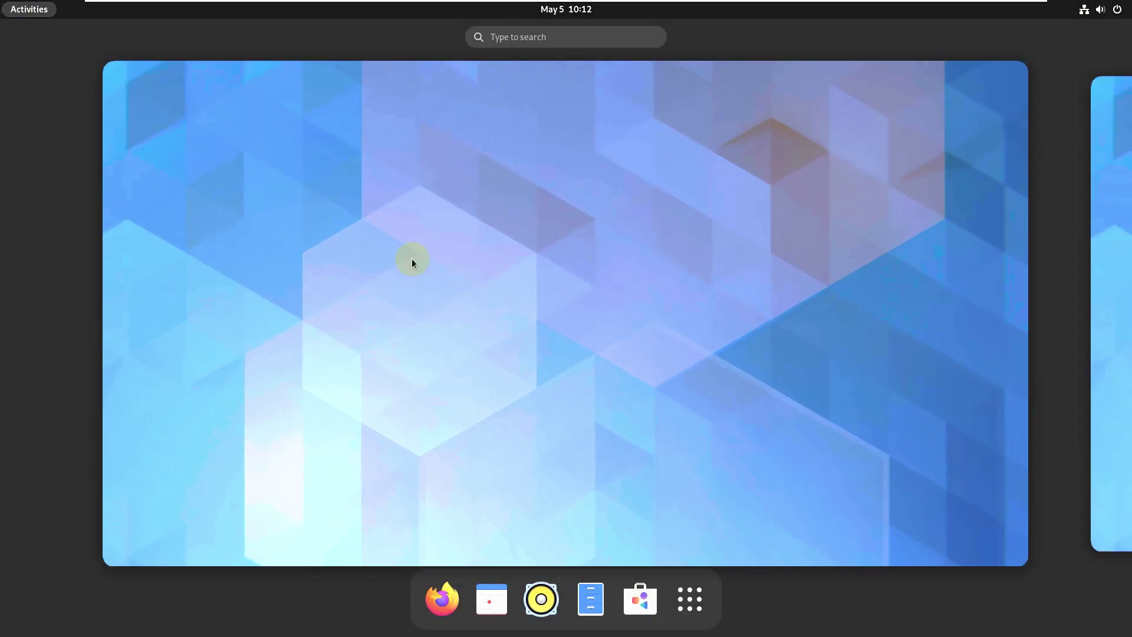
click(639, 597)
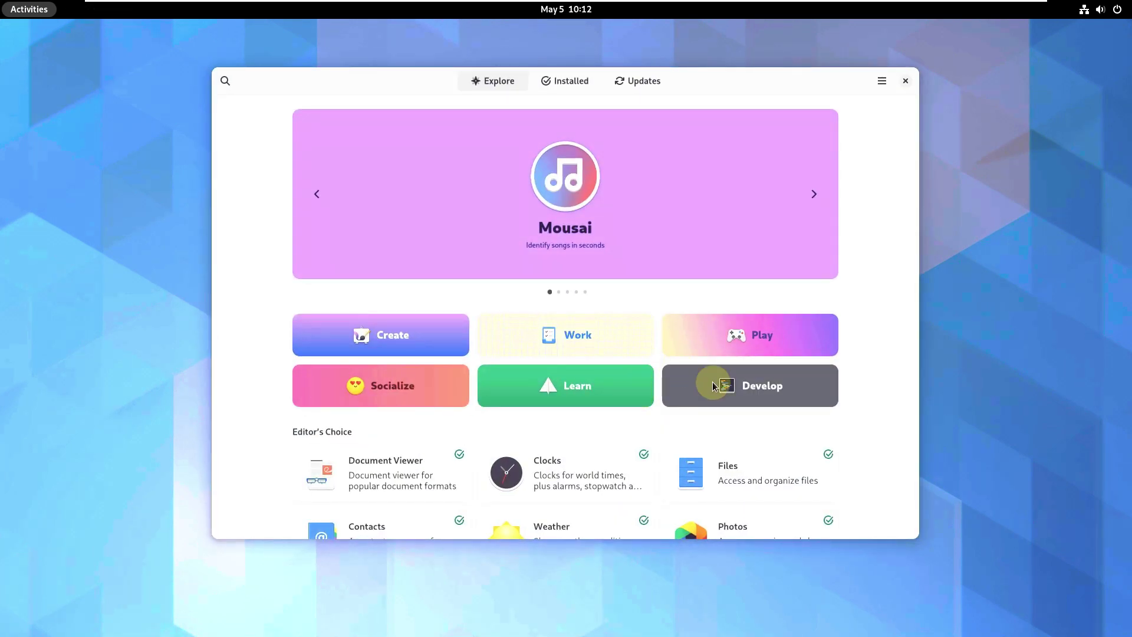
click(882, 81)
click(882, 148)
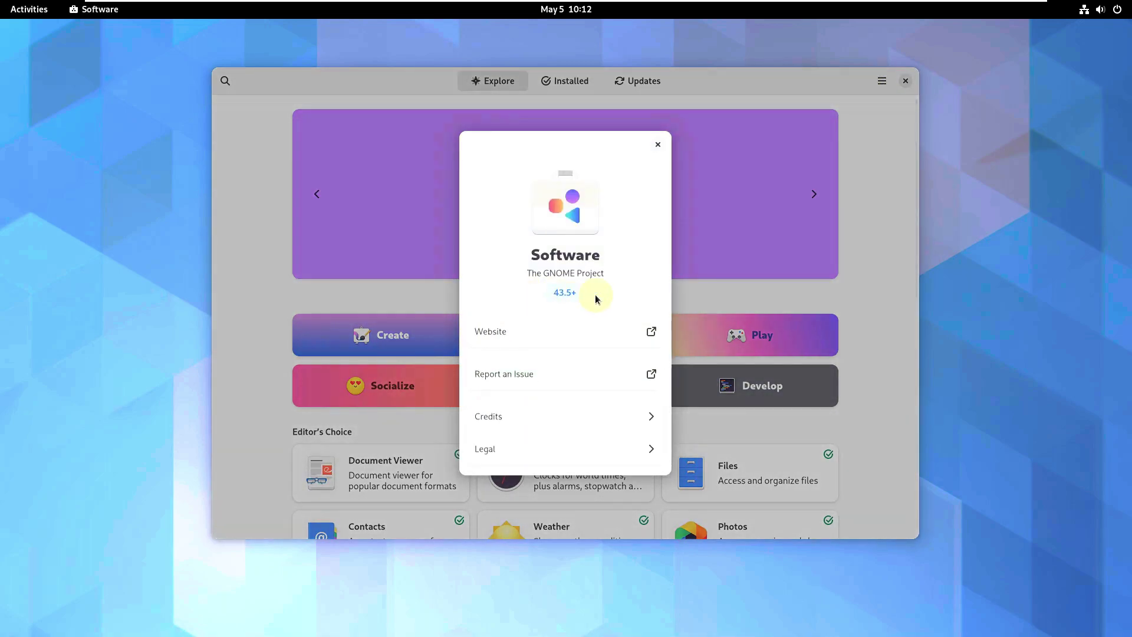
click(658, 145)
double_click(764, 80)
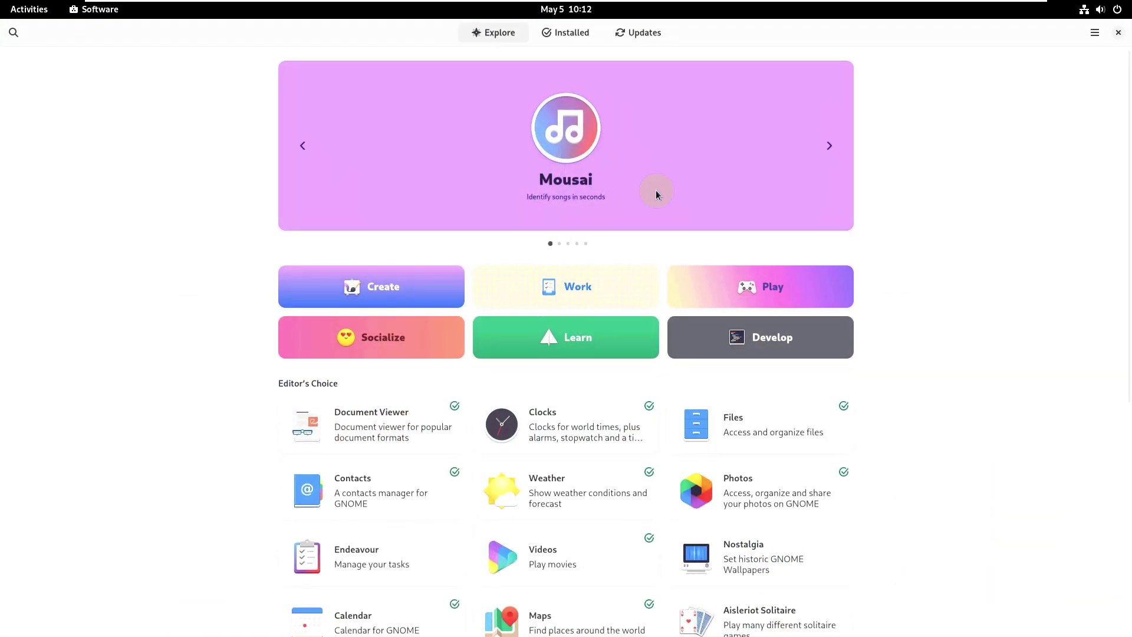
click(1095, 32)
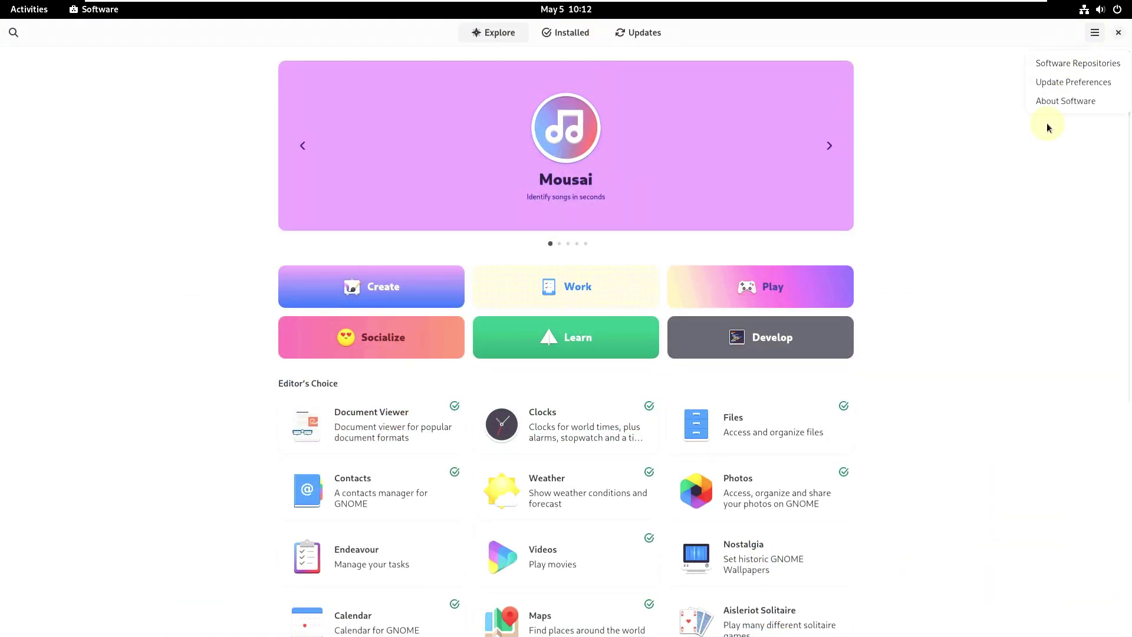
click(1049, 102)
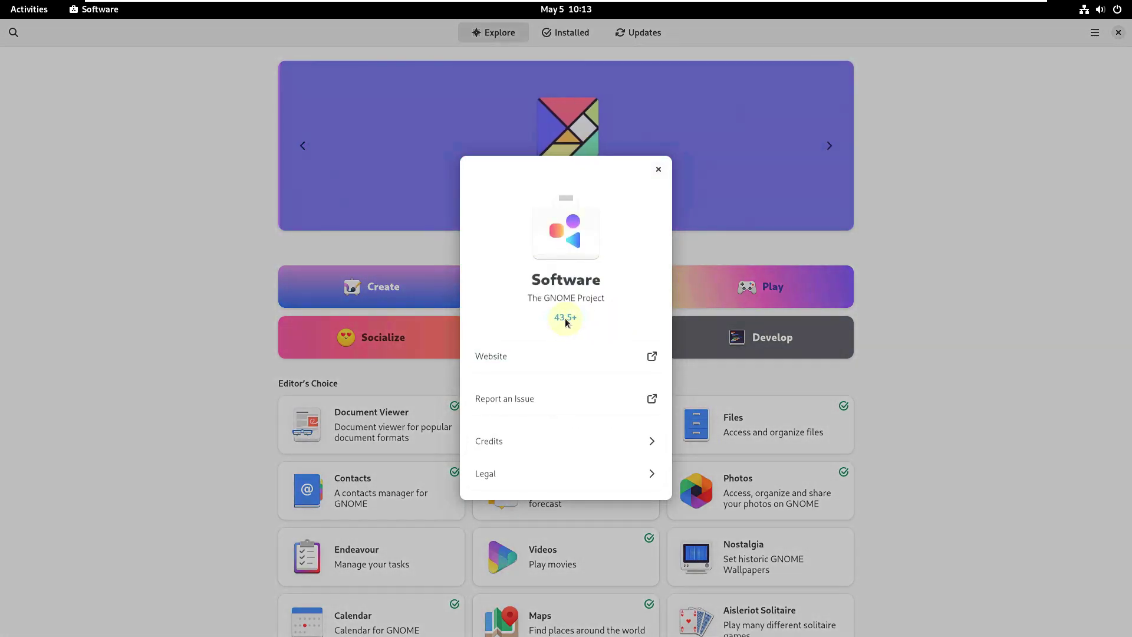
click(658, 170)
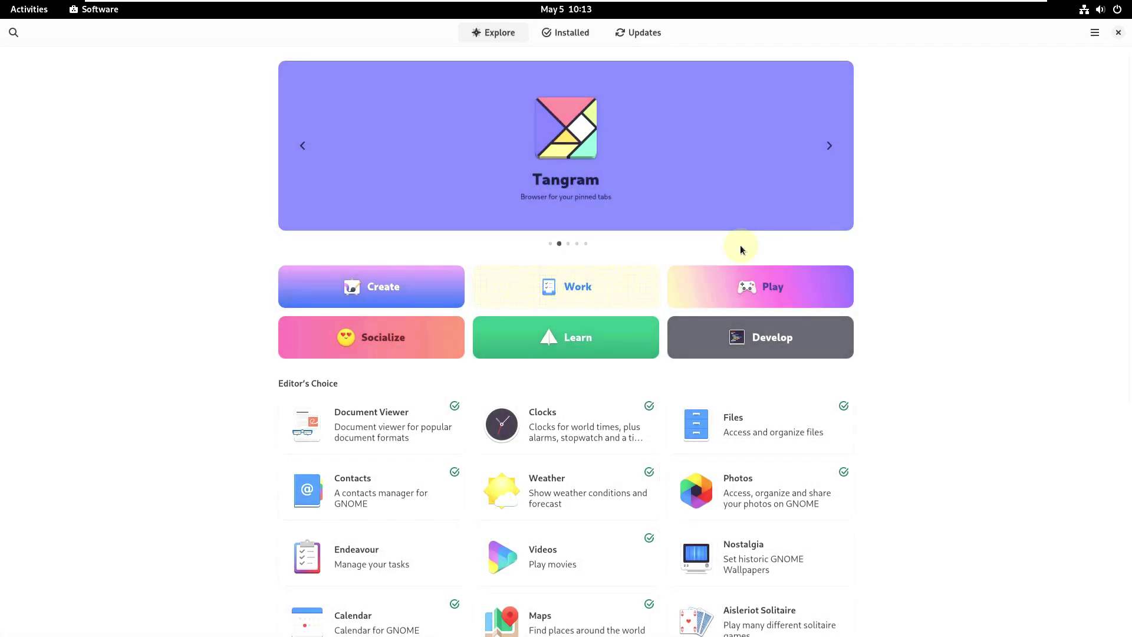
Step: Browse the Editor's Choice apps in Software, open the Videos details page, and return to the Explore page
scroll(476, 475, down, 5)
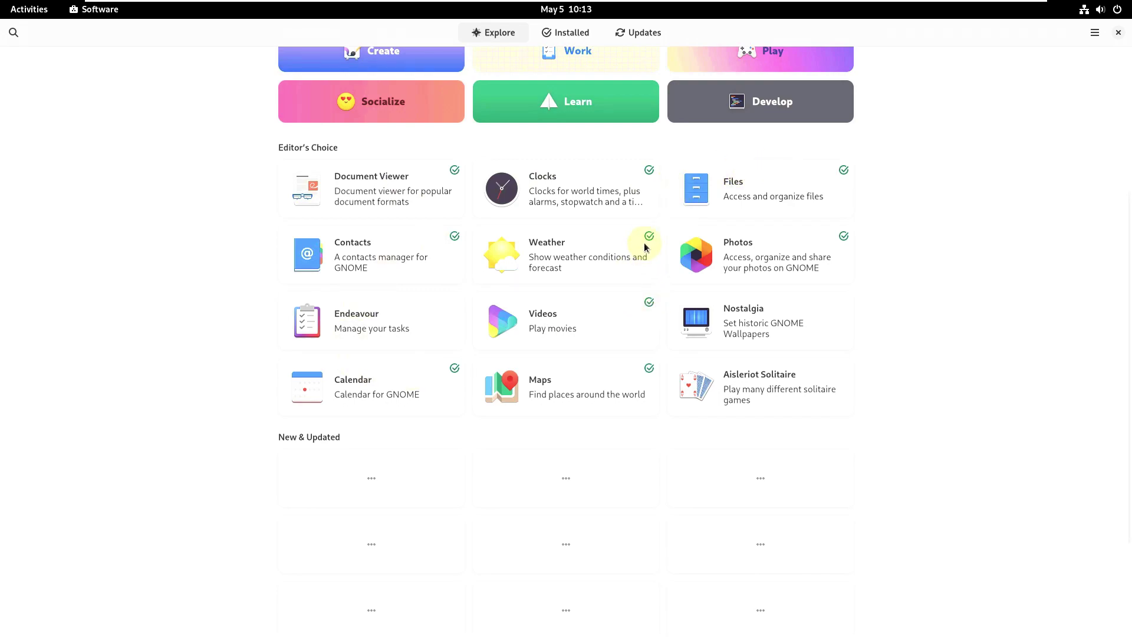
click(563, 321)
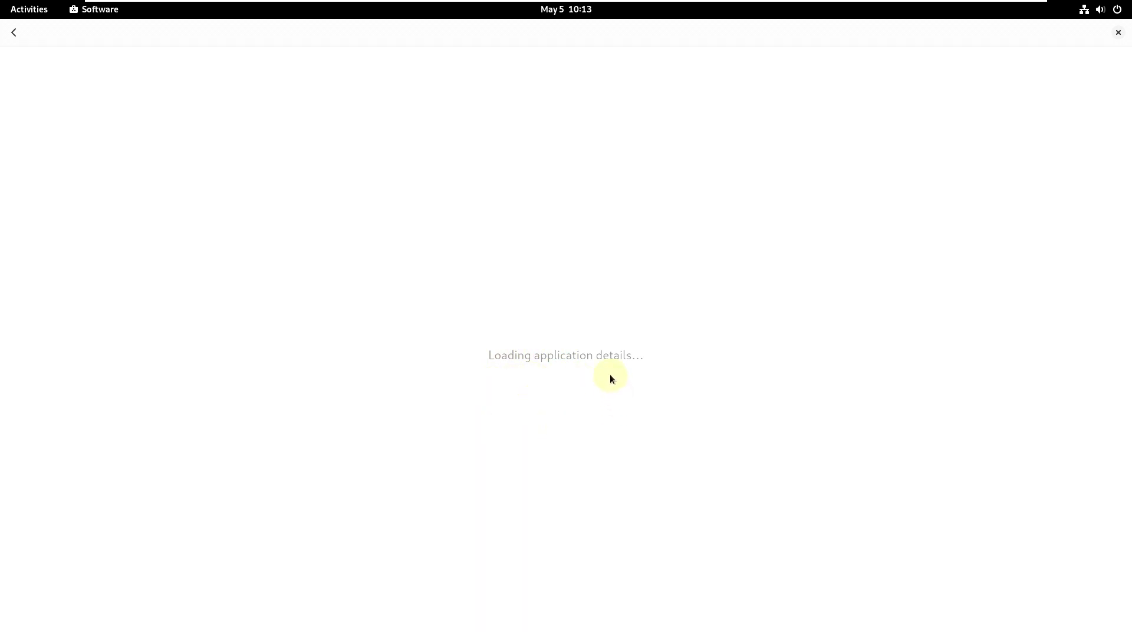
click(14, 33)
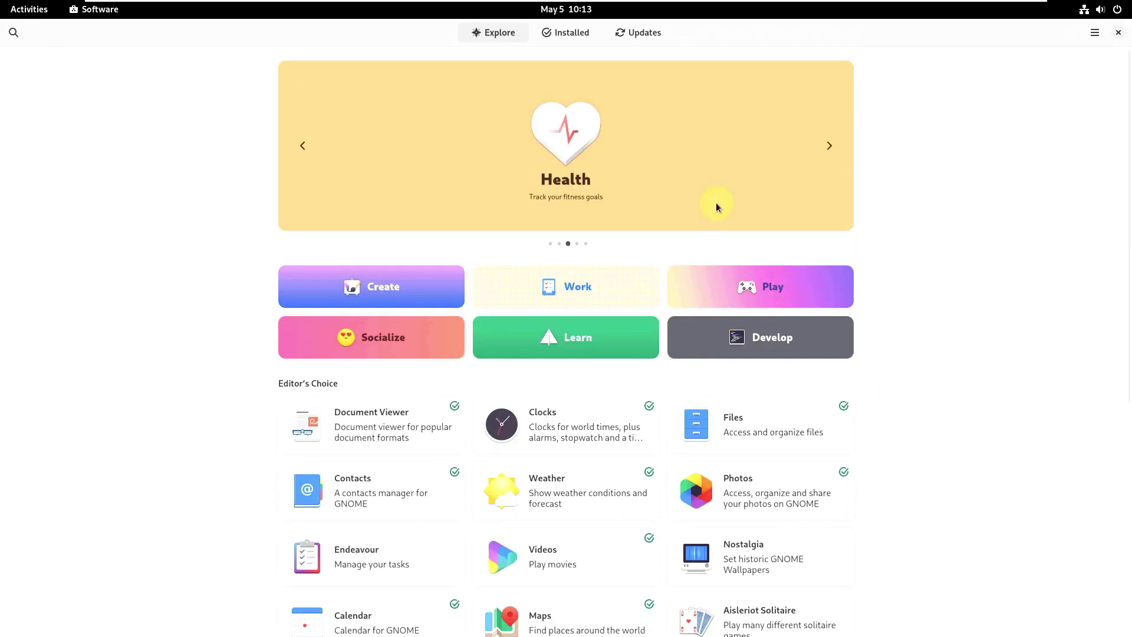
Step: View the Installed and Updates sections of Software, and return to Installed
click(572, 36)
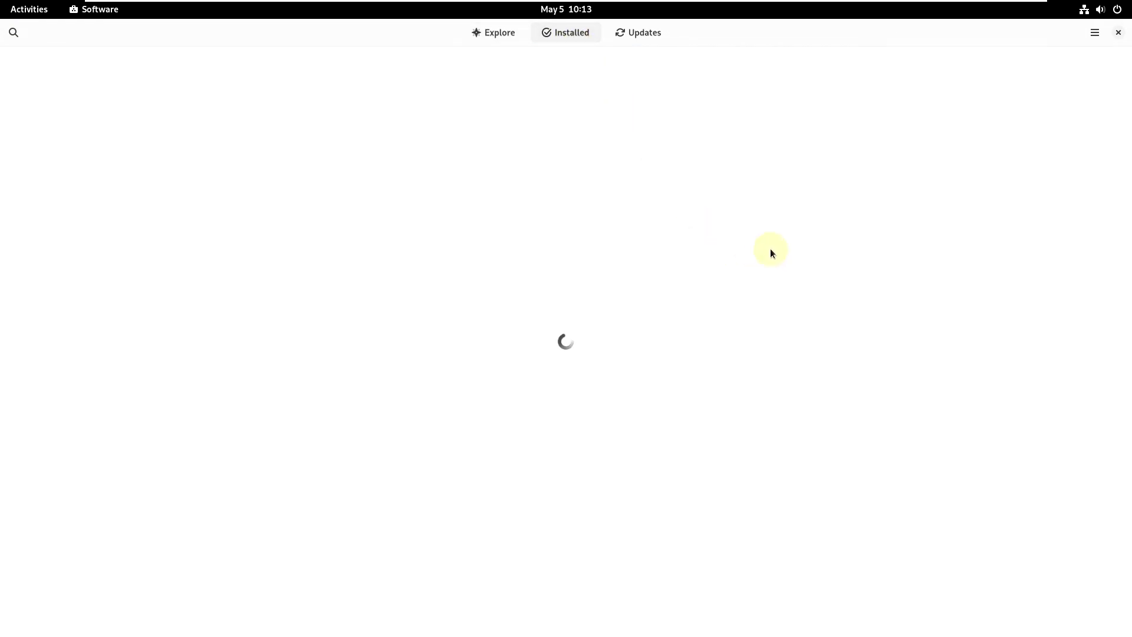
click(629, 32)
click(562, 39)
Step: Switch to the Web Store from the applications grid and browse its featured and latest web apps
click(23, 8)
click(691, 600)
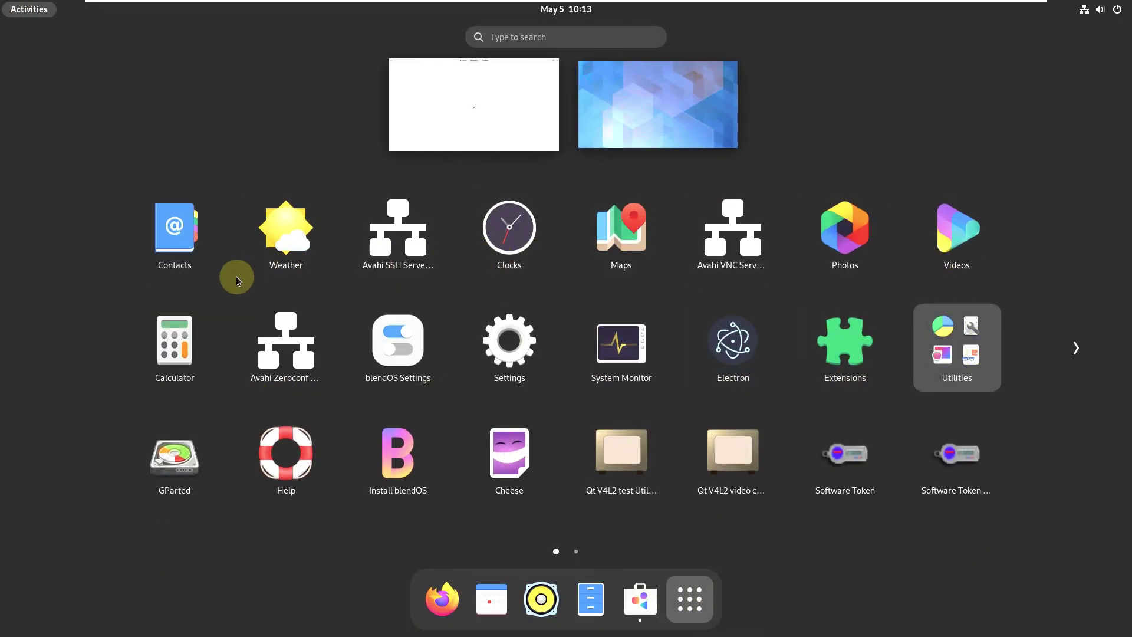
scroll(839, 374, down, 1)
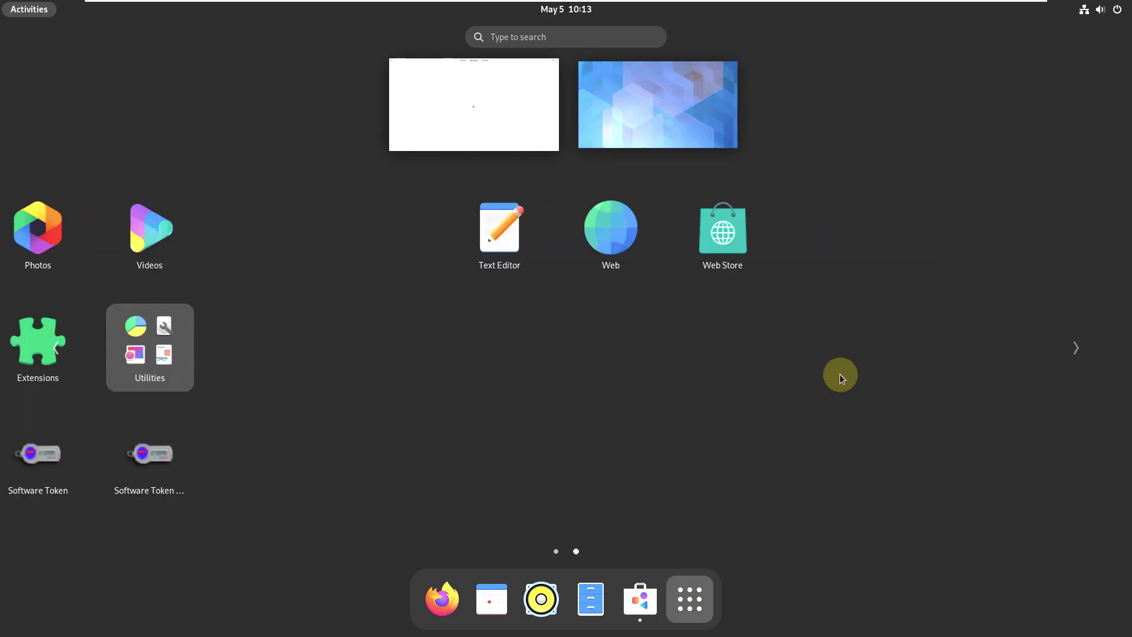
click(407, 274)
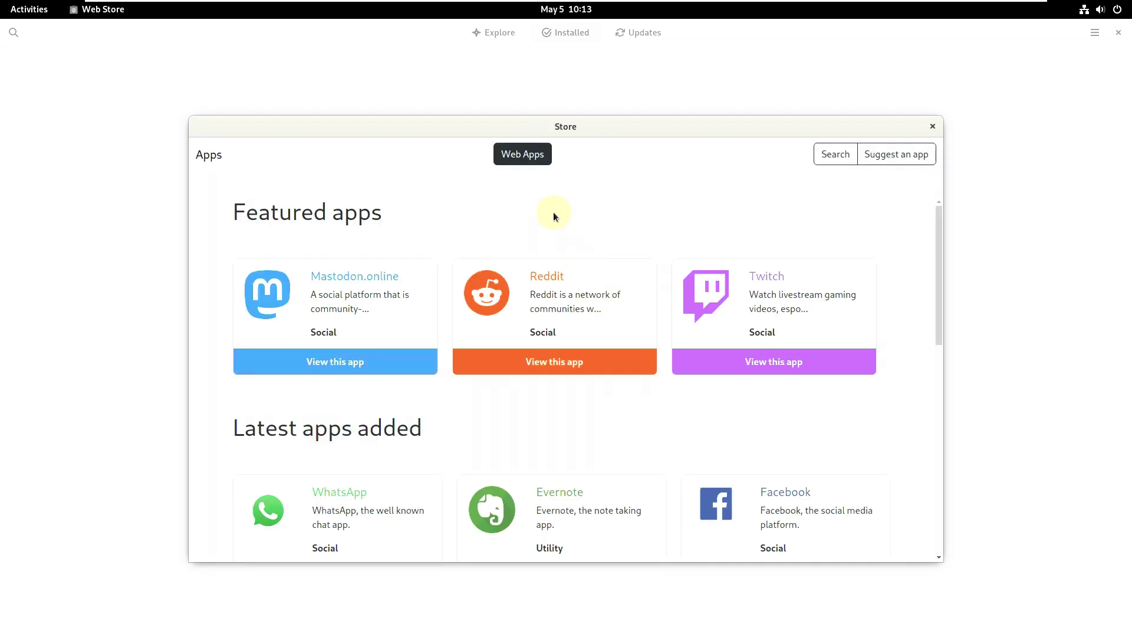
scroll(551, 310, down, 5)
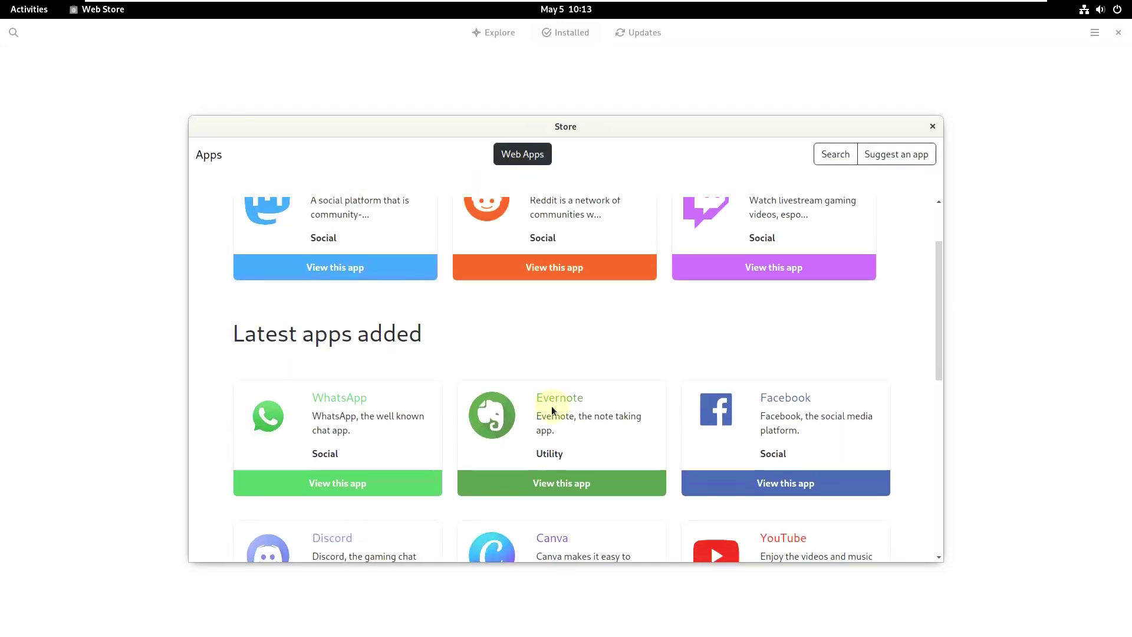
scroll(552, 408, down, 7)
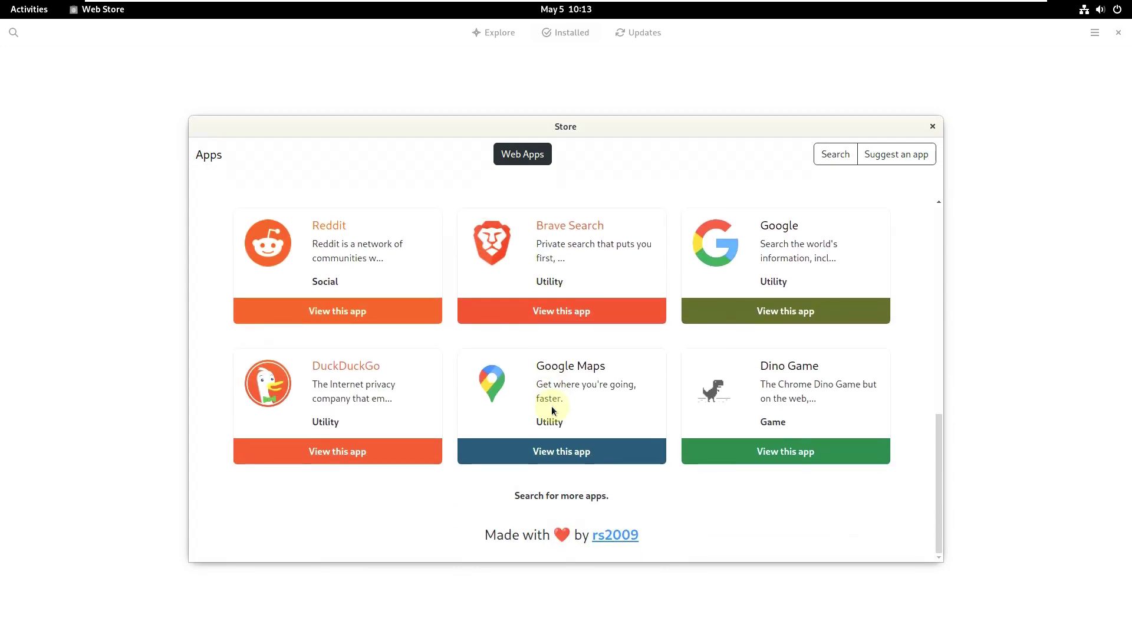
Step: View the DuckDuckGo app page in the Web Store, and close both the Web Store and Software
click(341, 451)
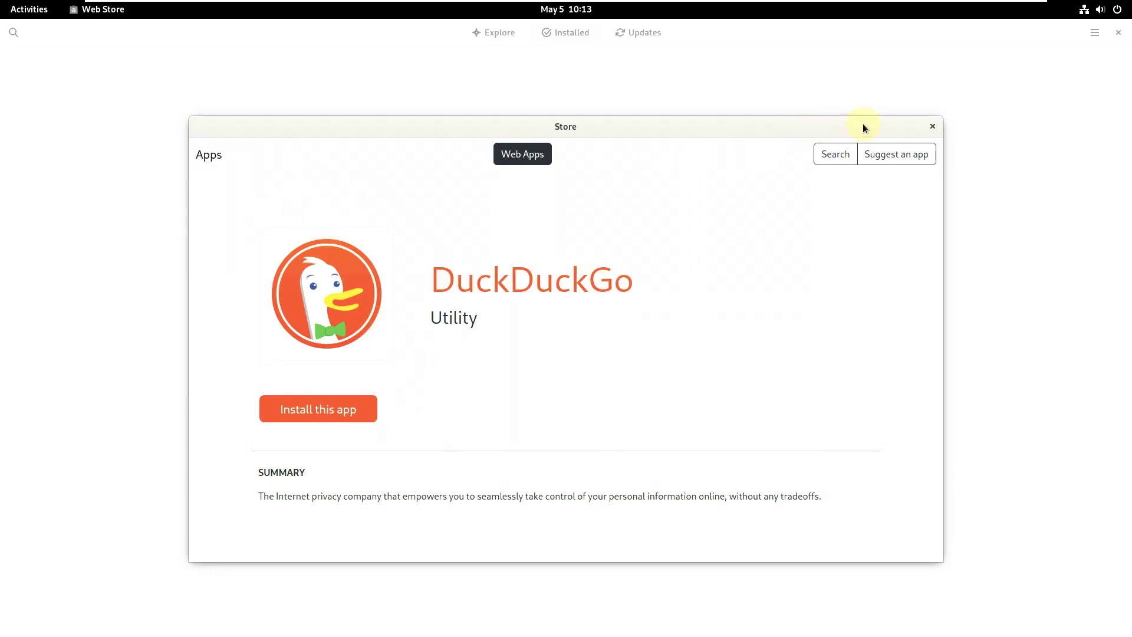
click(932, 126)
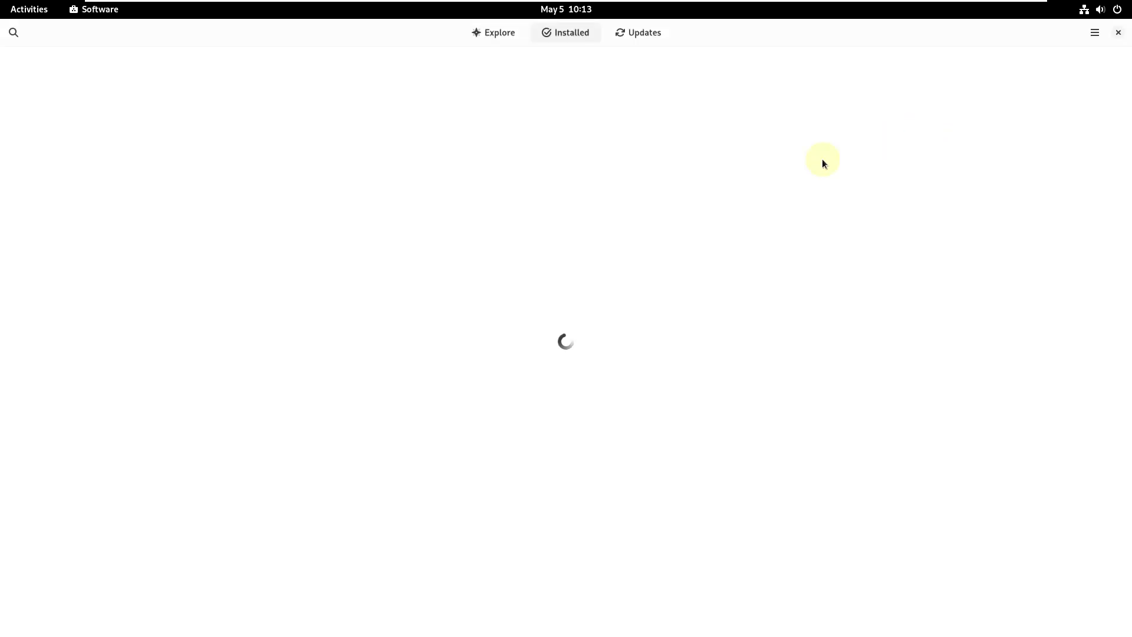
click(660, 39)
click(1117, 33)
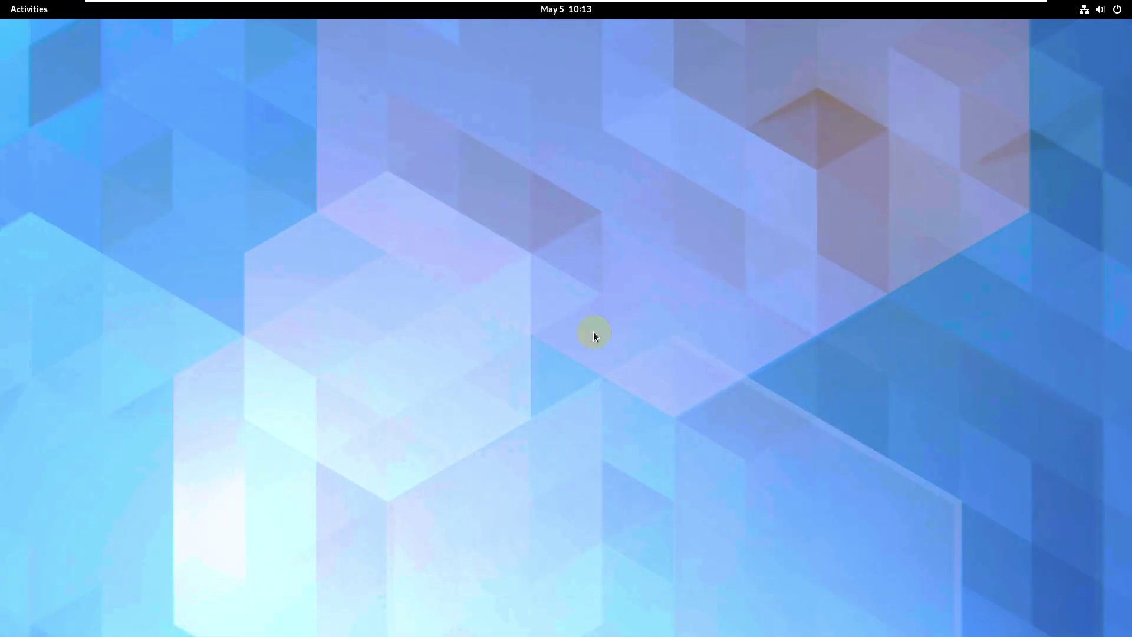
Step: Open System Monitor, examine the CPU, memory and network usage under Resources, and close it
click(22, 16)
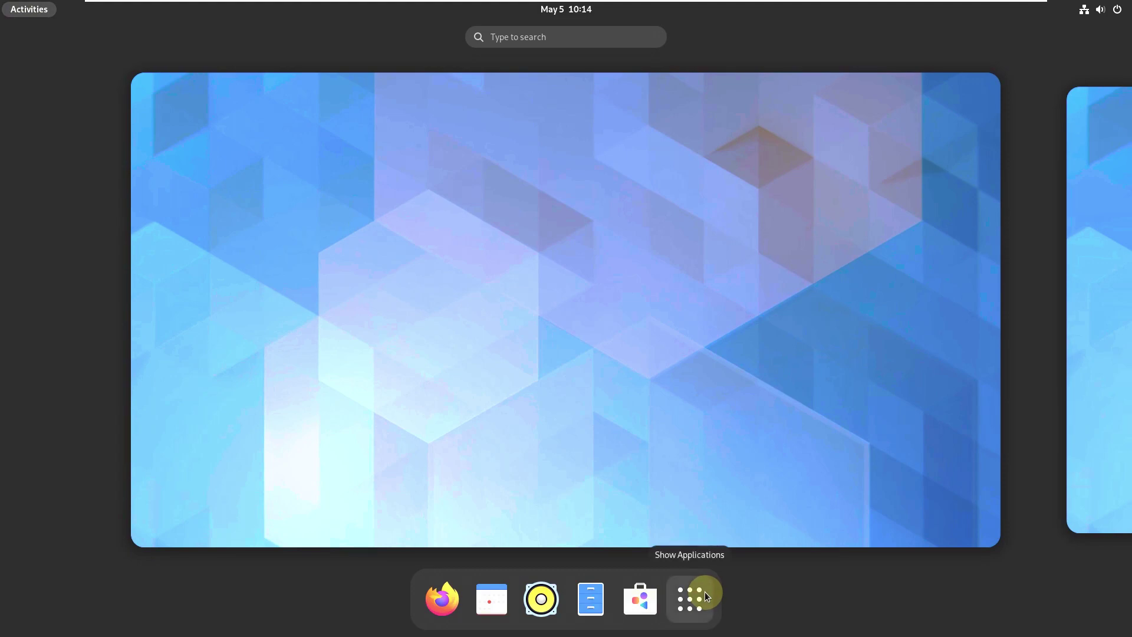
click(701, 592)
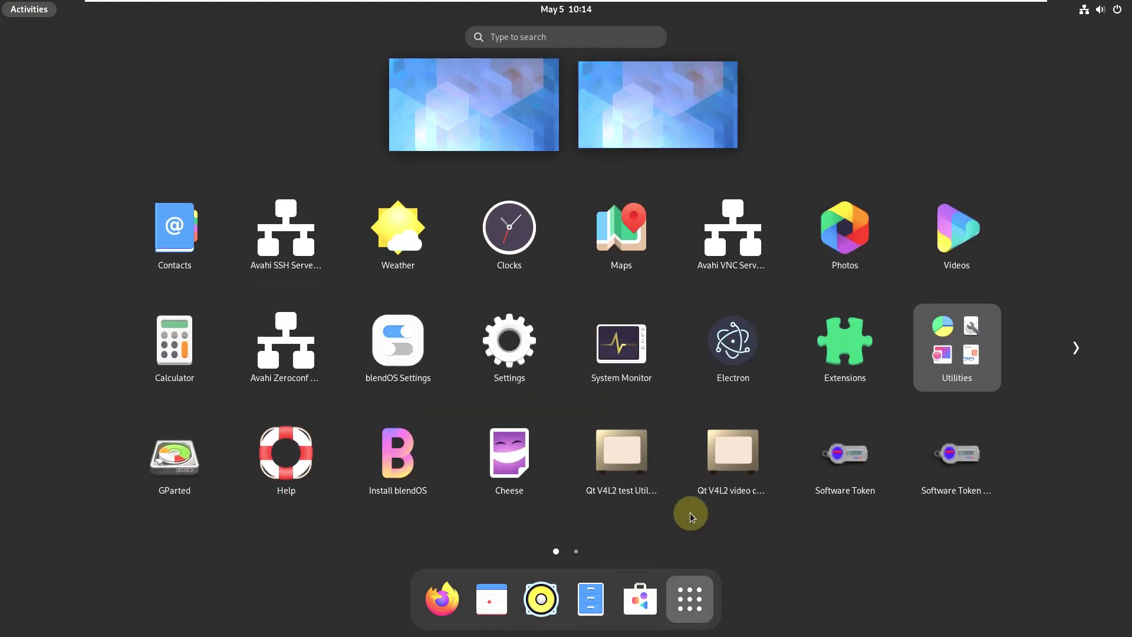
click(600, 368)
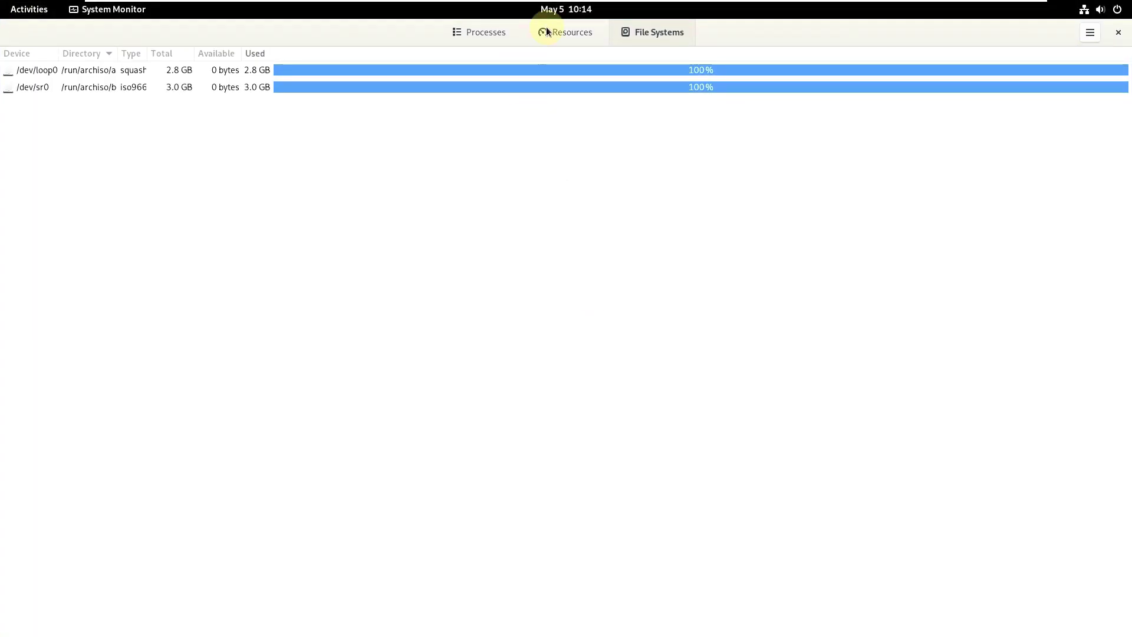
click(547, 32)
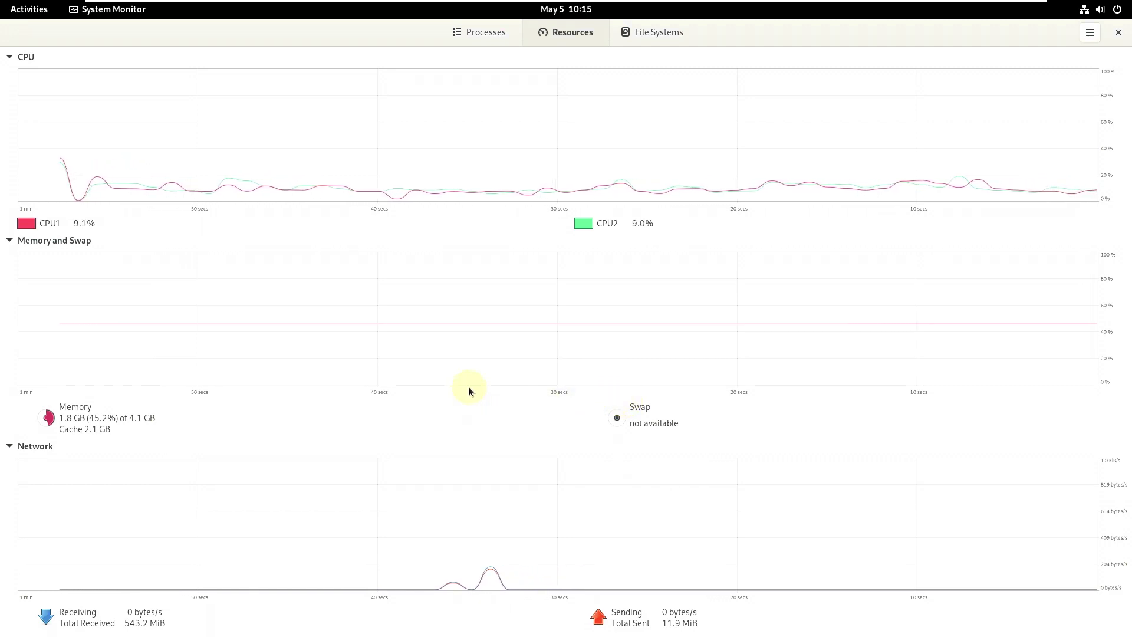
click(1119, 34)
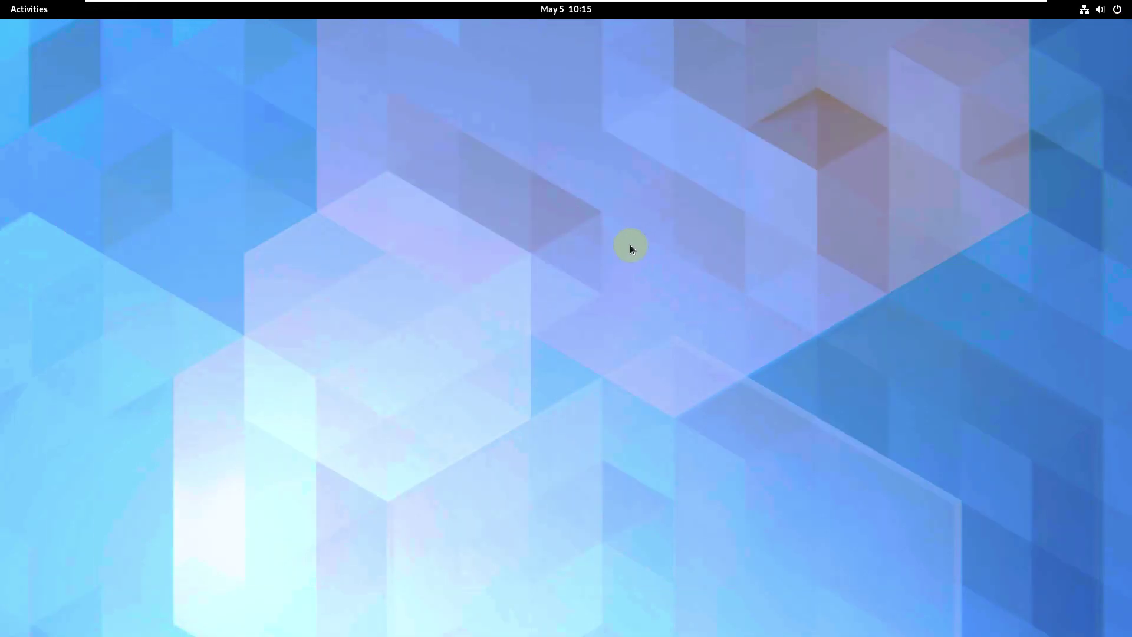
Step: Open the desktop's background settings and look through the available styles and wallpapers on the Appearance page
right_click(531, 146)
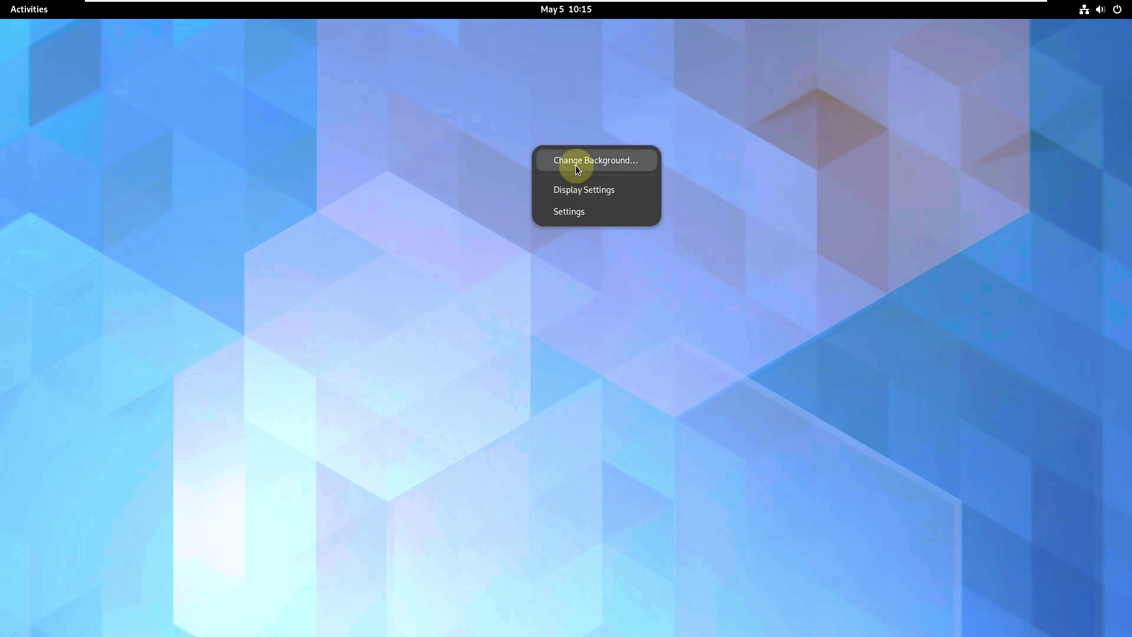
click(577, 168)
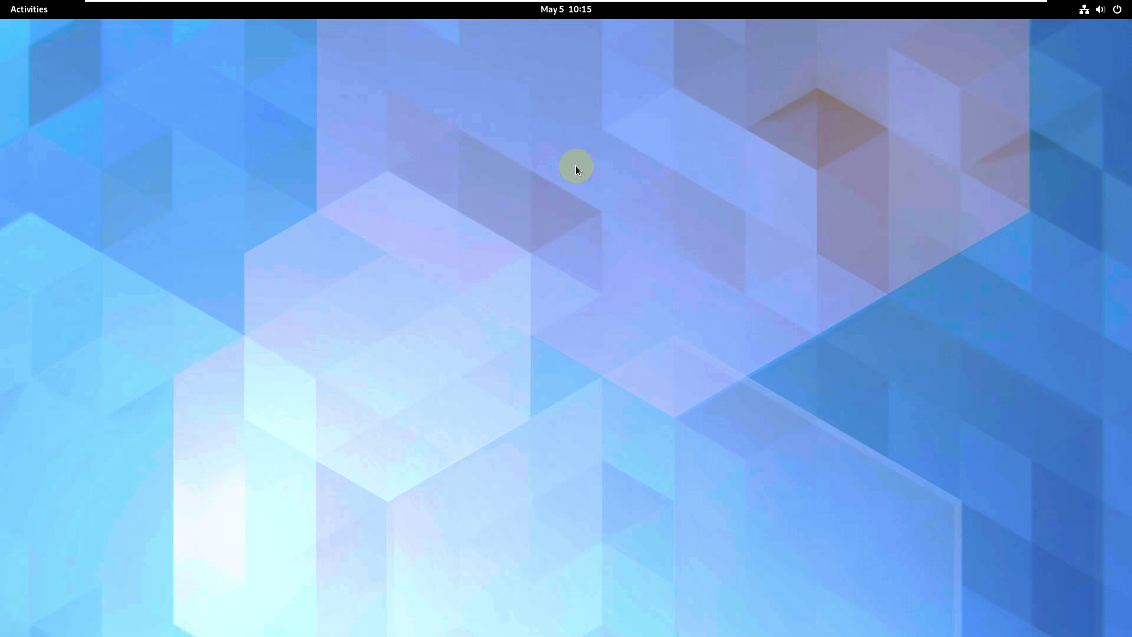
click(30, 15)
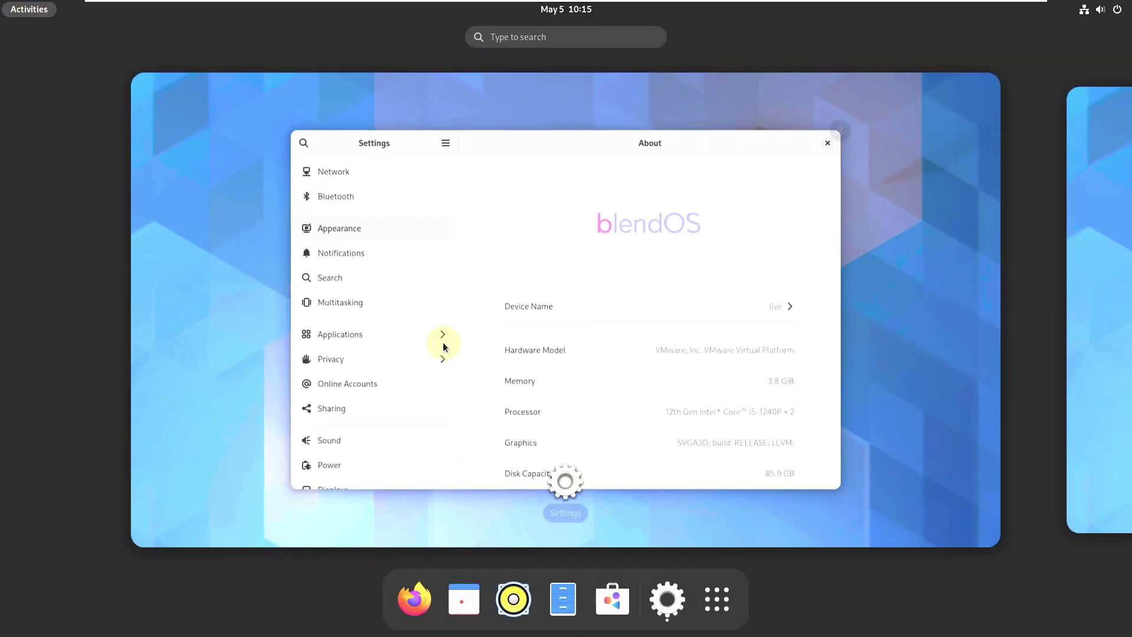
click(717, 599)
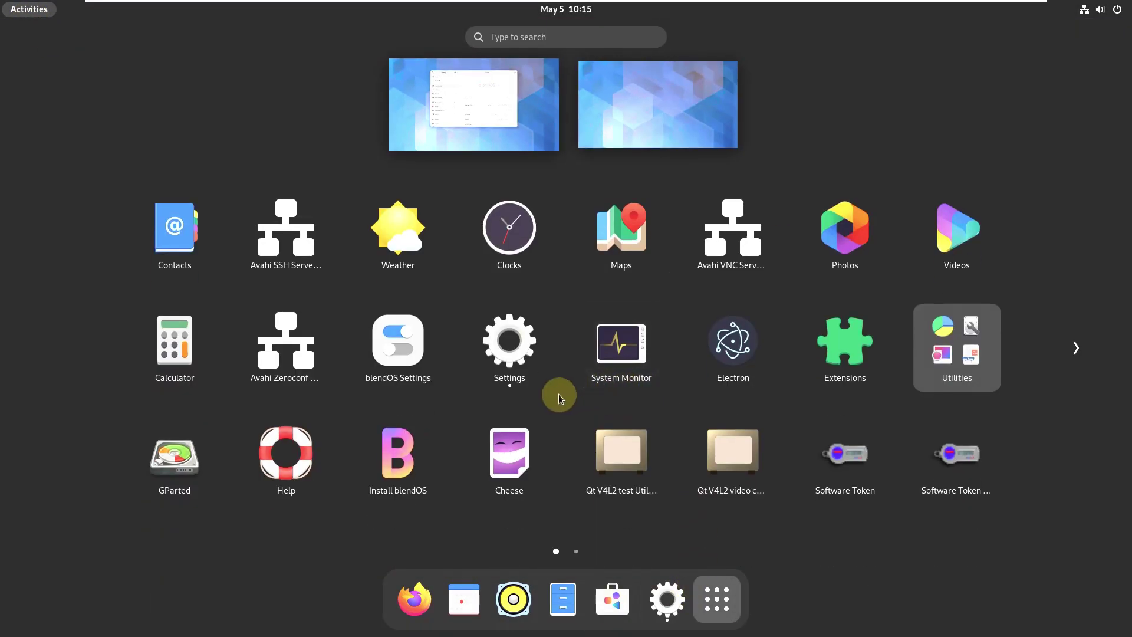
scroll(558, 394, down, 1)
scroll(558, 394, up, 1)
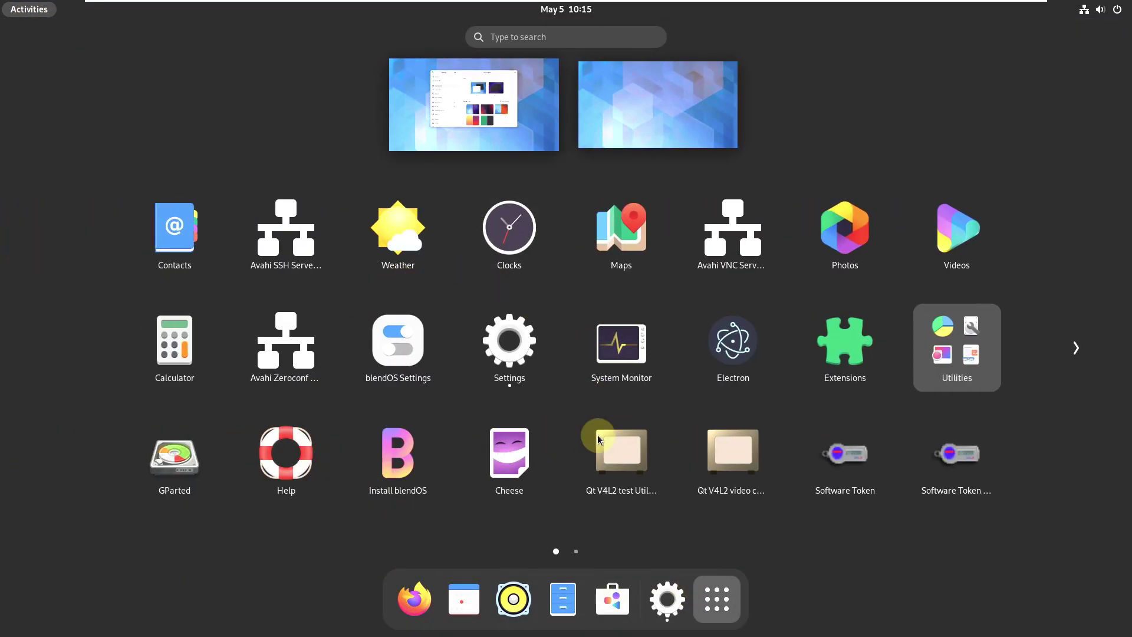
click(717, 599)
click(675, 400)
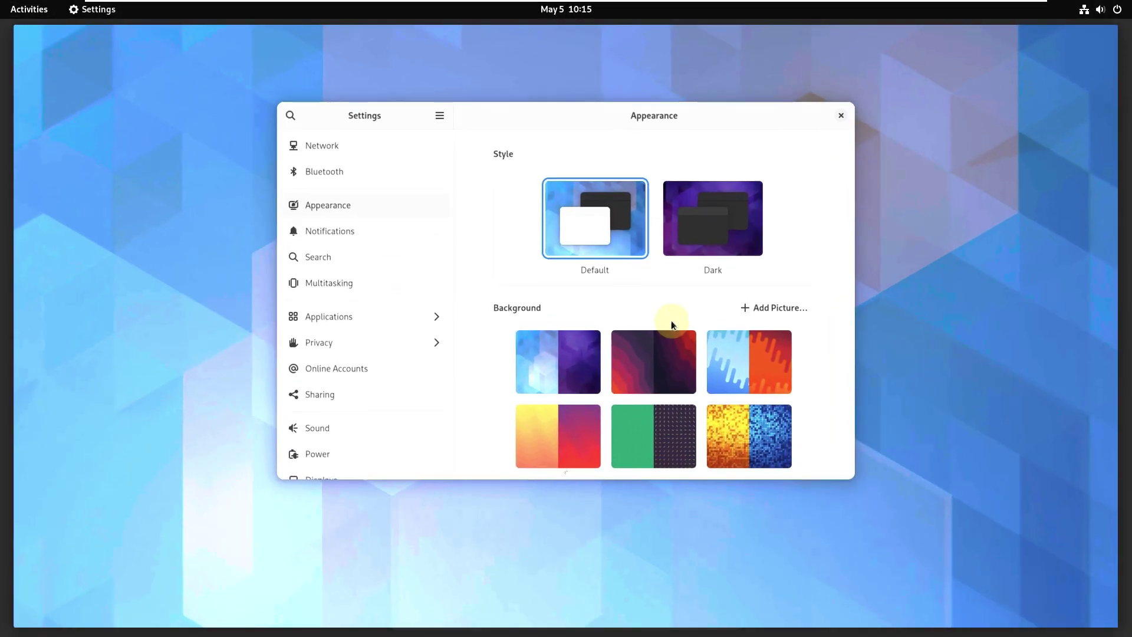
scroll(670, 320, down, 3)
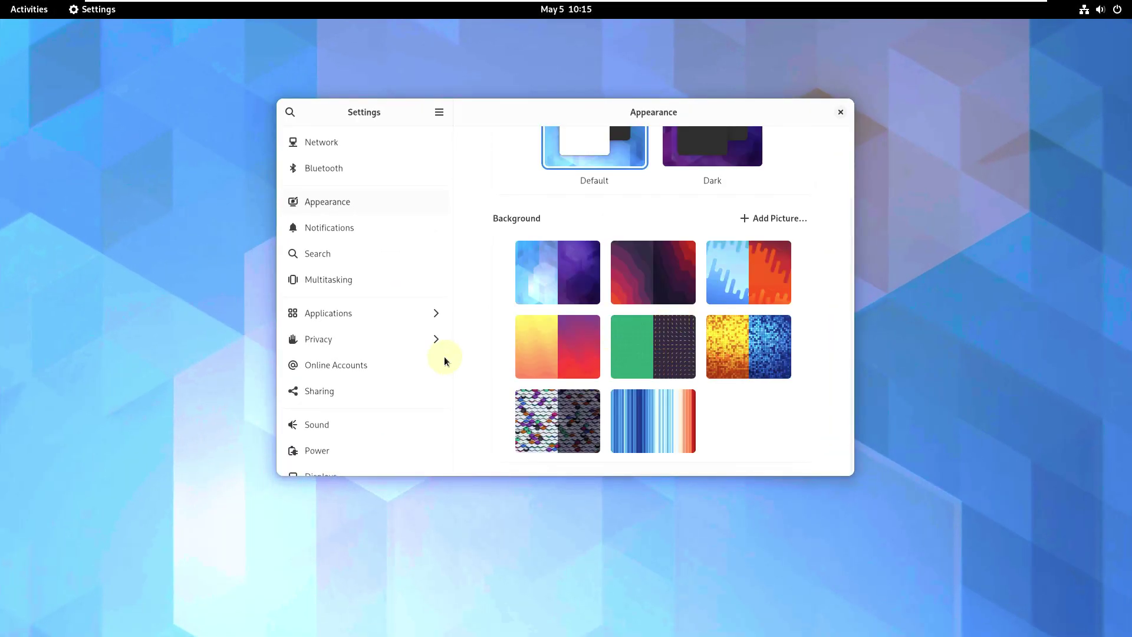
Step: Check the GNOME version and hardware details on the About page of Settings, and close the window
scroll(432, 211, down, 5)
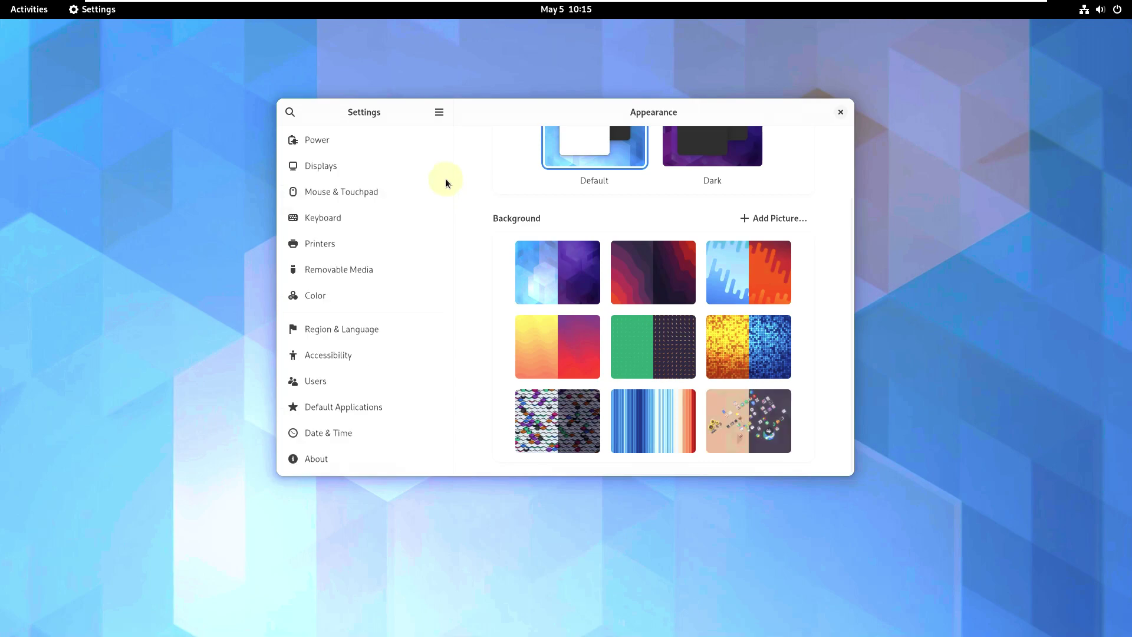
click(383, 459)
scroll(762, 382, down, 5)
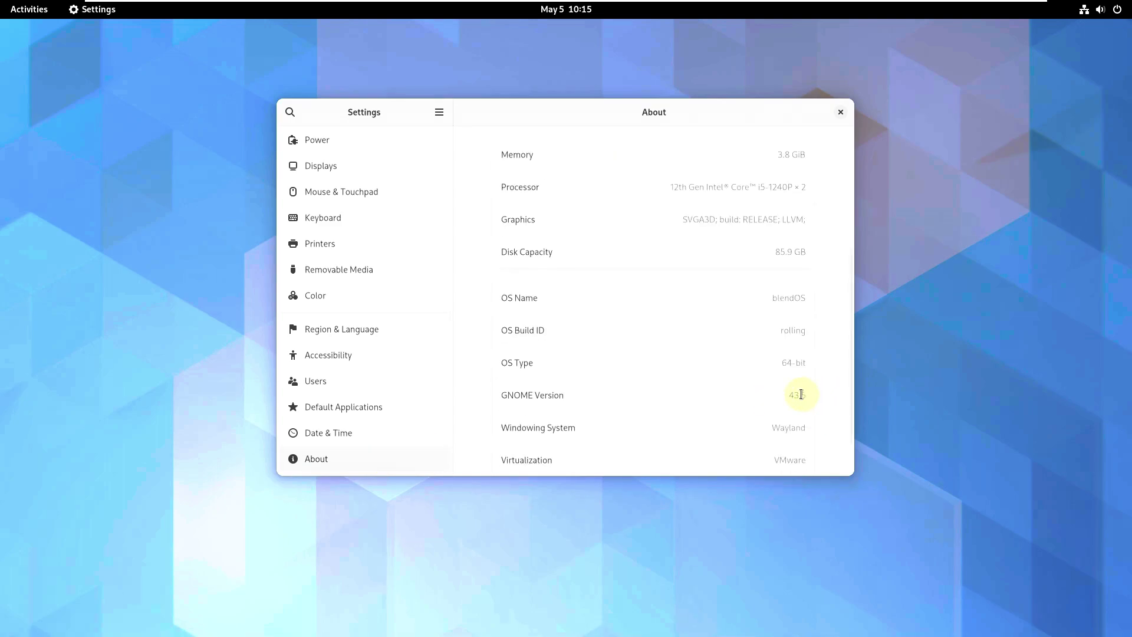
drag(791, 395, 817, 394)
scroll(796, 353, up, 5)
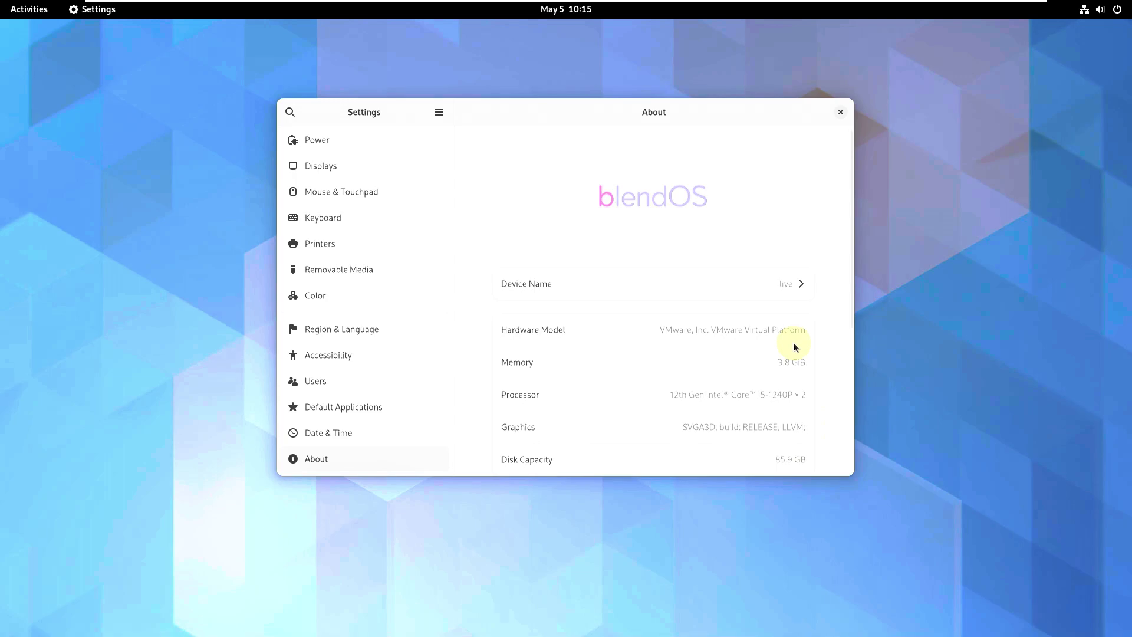
click(840, 113)
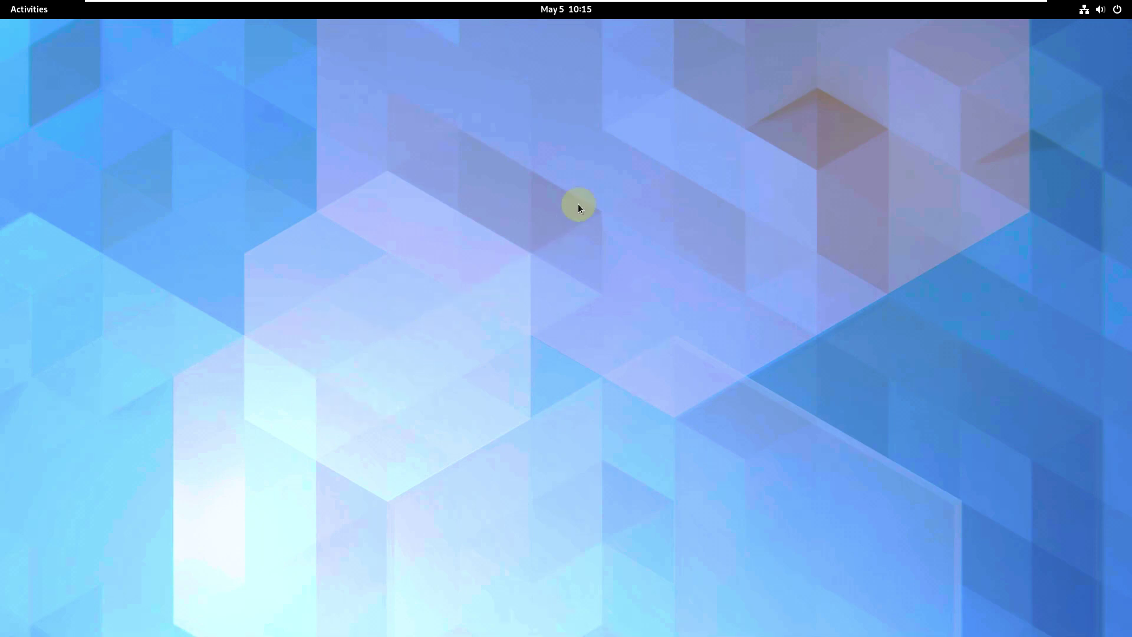
Step: Look over the desktop's quick settings, and power off the live system, confirming the shutdown
click(1101, 9)
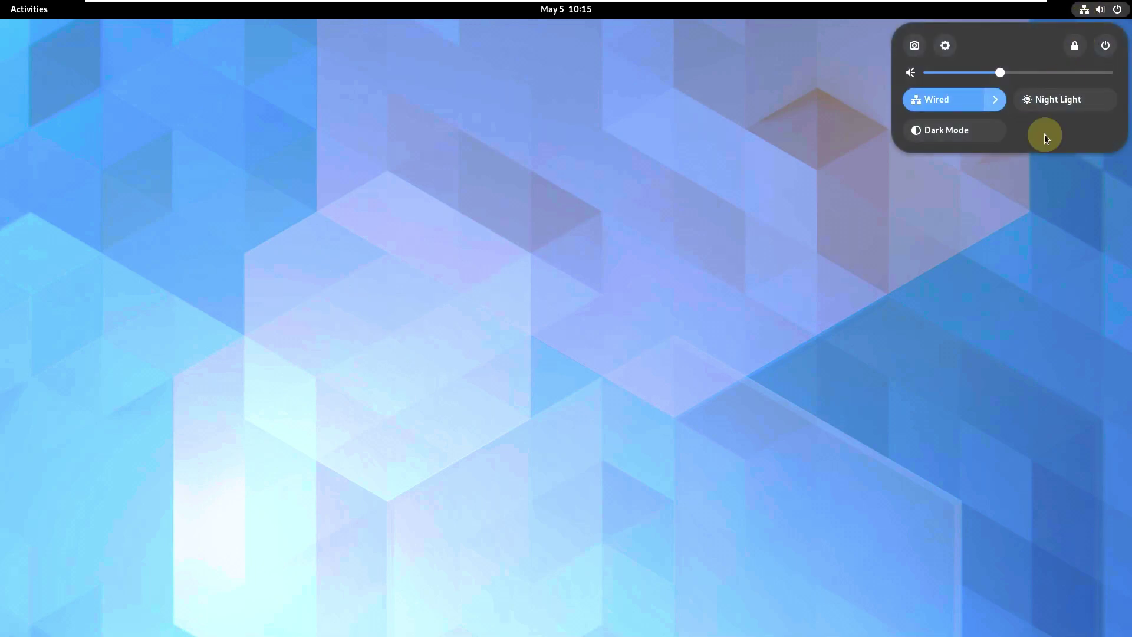
click(645, 291)
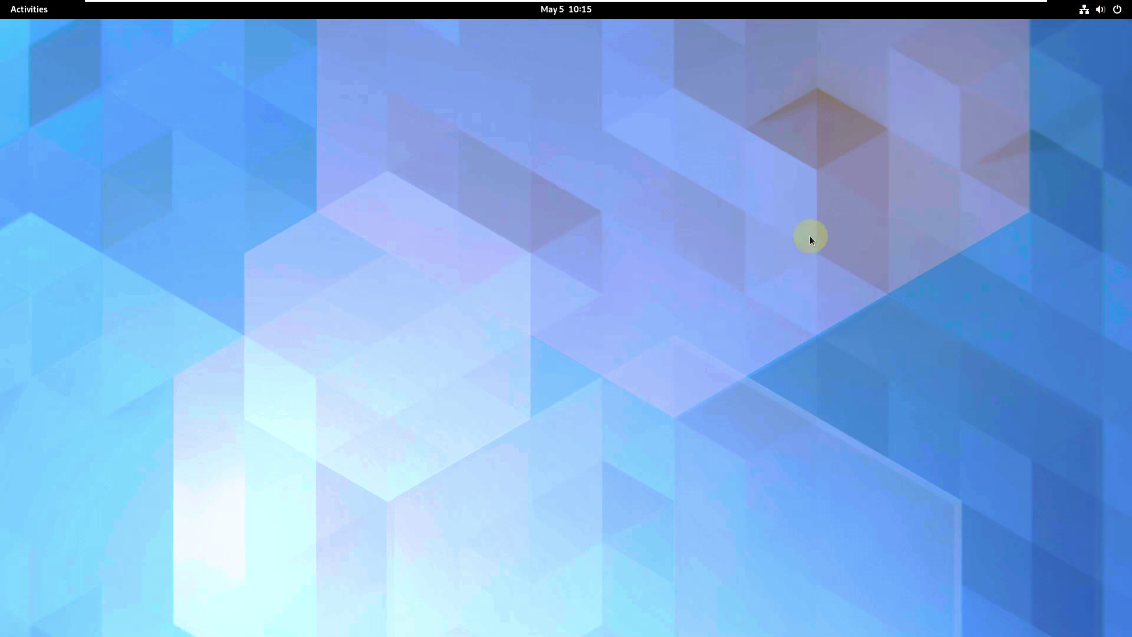
click(1114, 9)
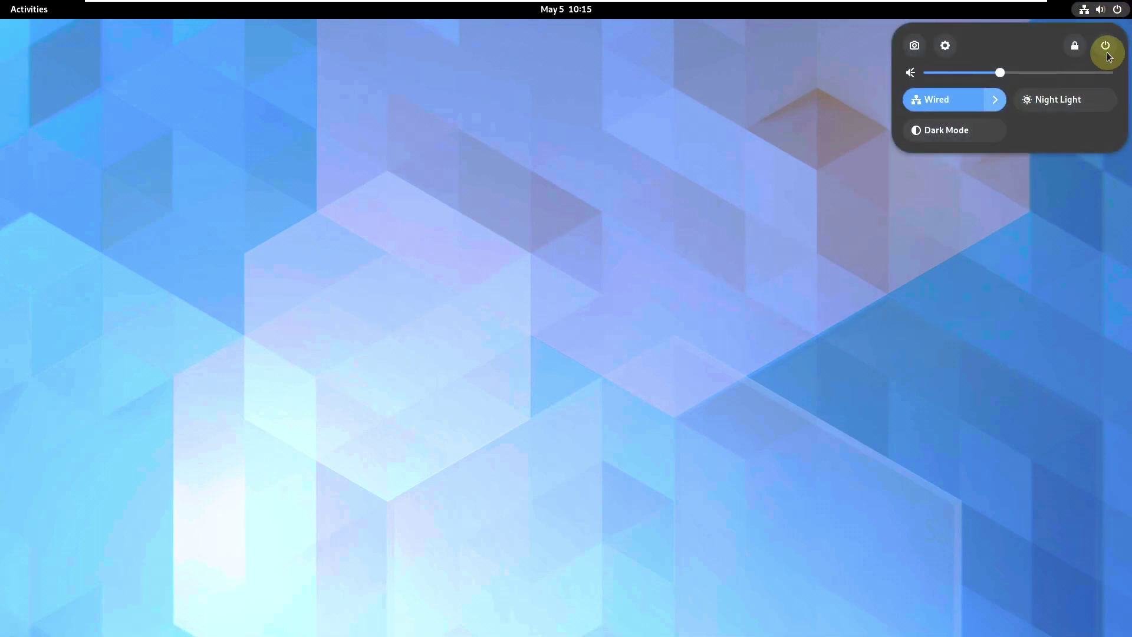
click(1106, 44)
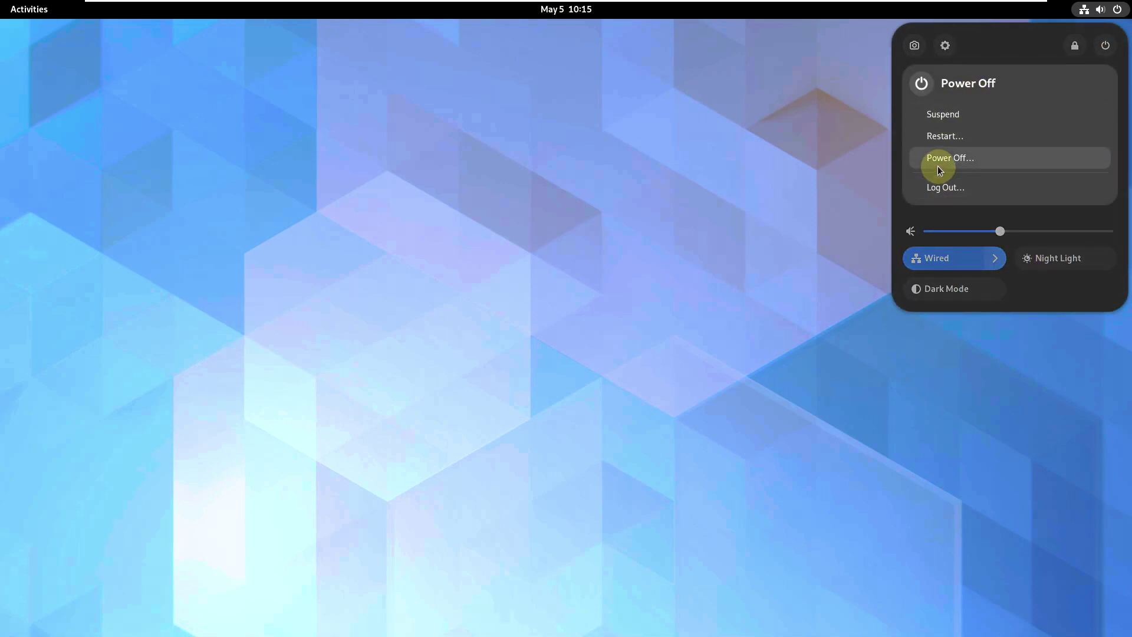
click(937, 158)
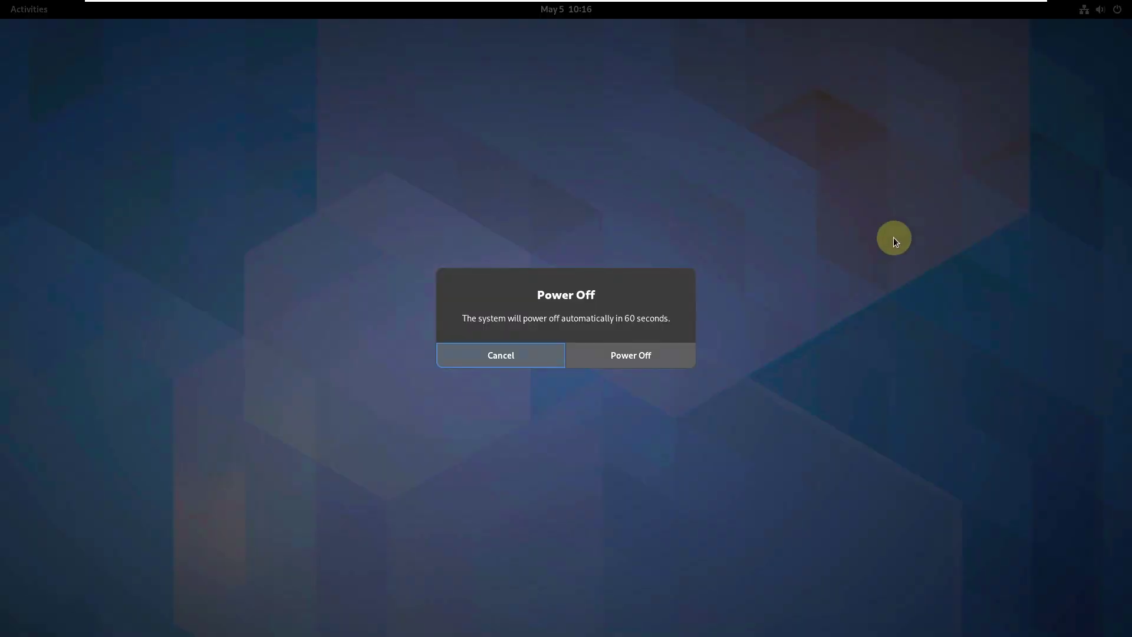
click(629, 360)
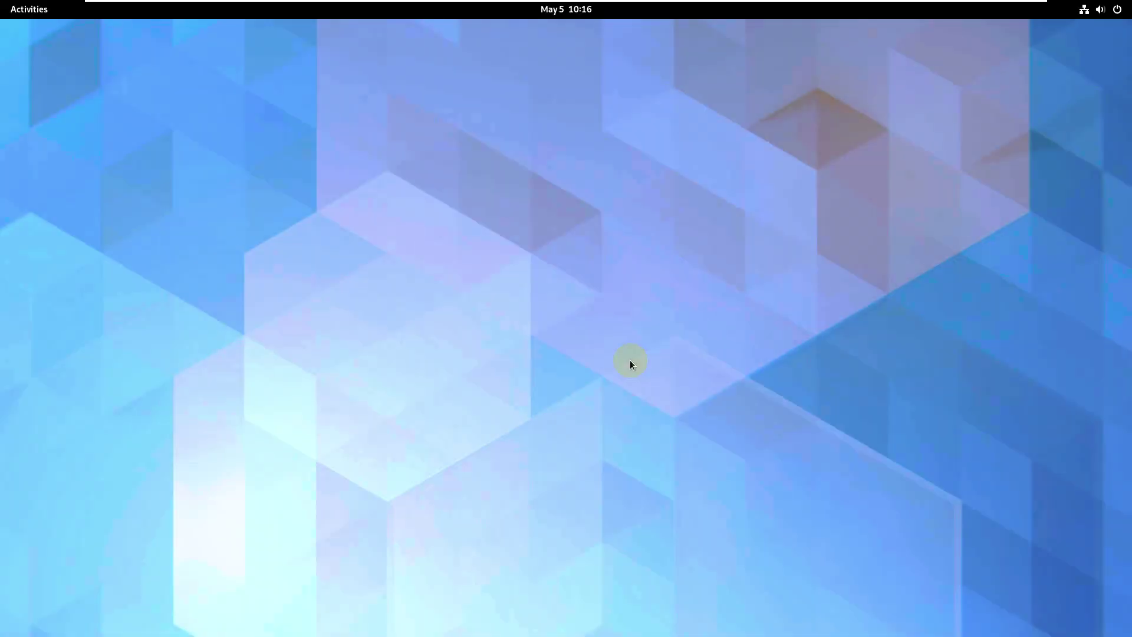